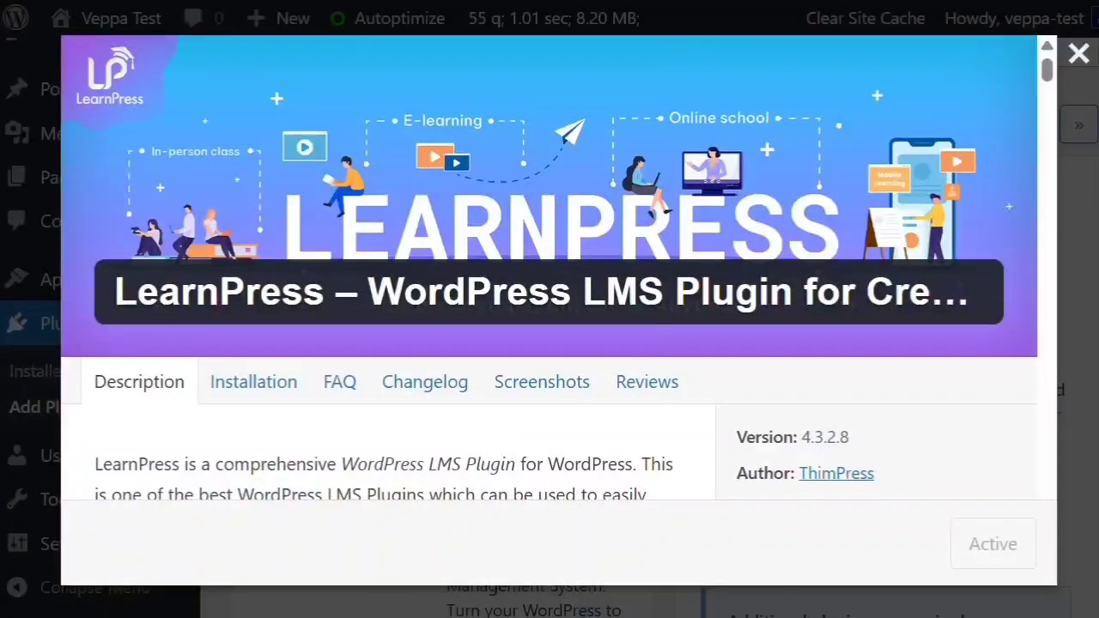
Step: Close the LearnPress plugin details and look over the plugin search results
{"action": "left_click", "coordinate": [1080, 53]}
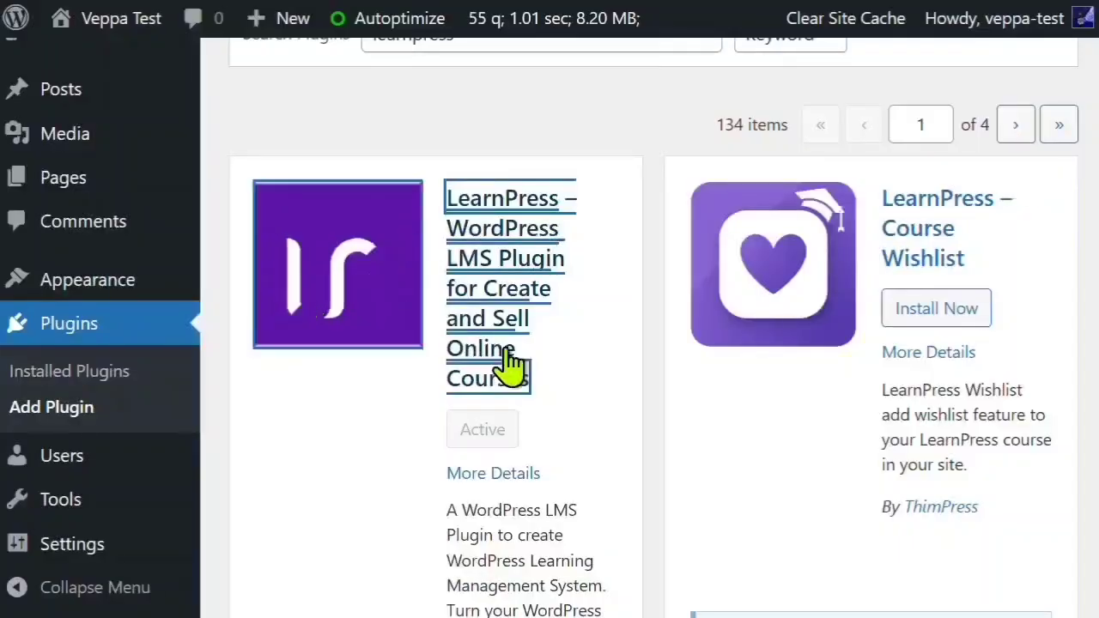
{"action": "scroll", "coordinate": [533, 378], "scroll_direction": "down", "scroll_amount": 6}
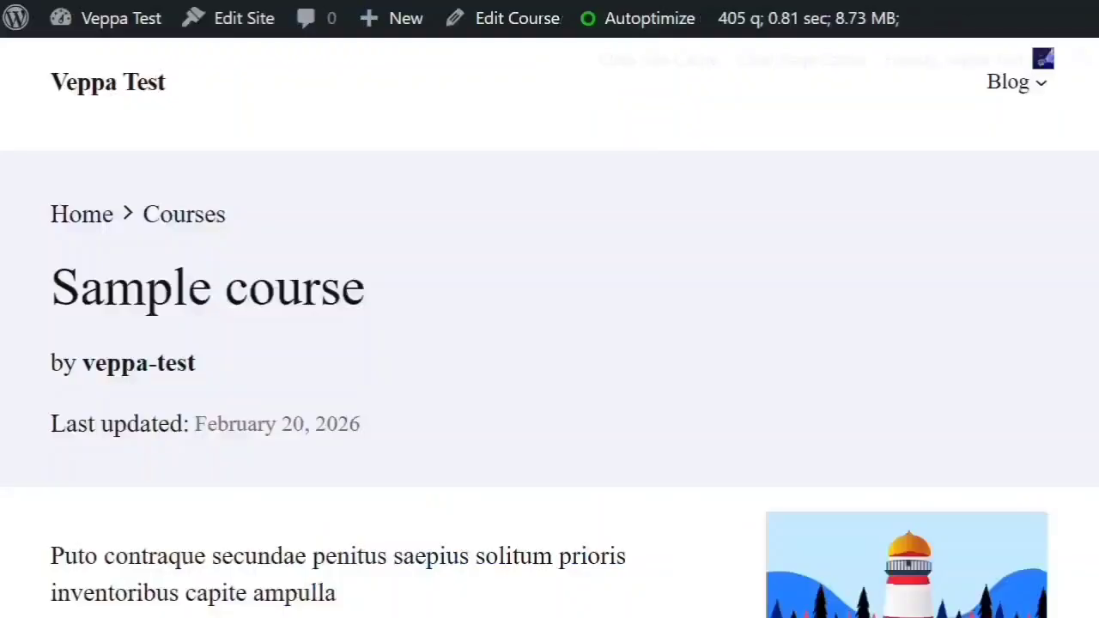
Step: Examine the Sample course page's introduction, target audiences, features and course info box
{"action": "scroll", "coordinate": [659, 356], "scroll_direction": "up", "scroll_amount": 20}
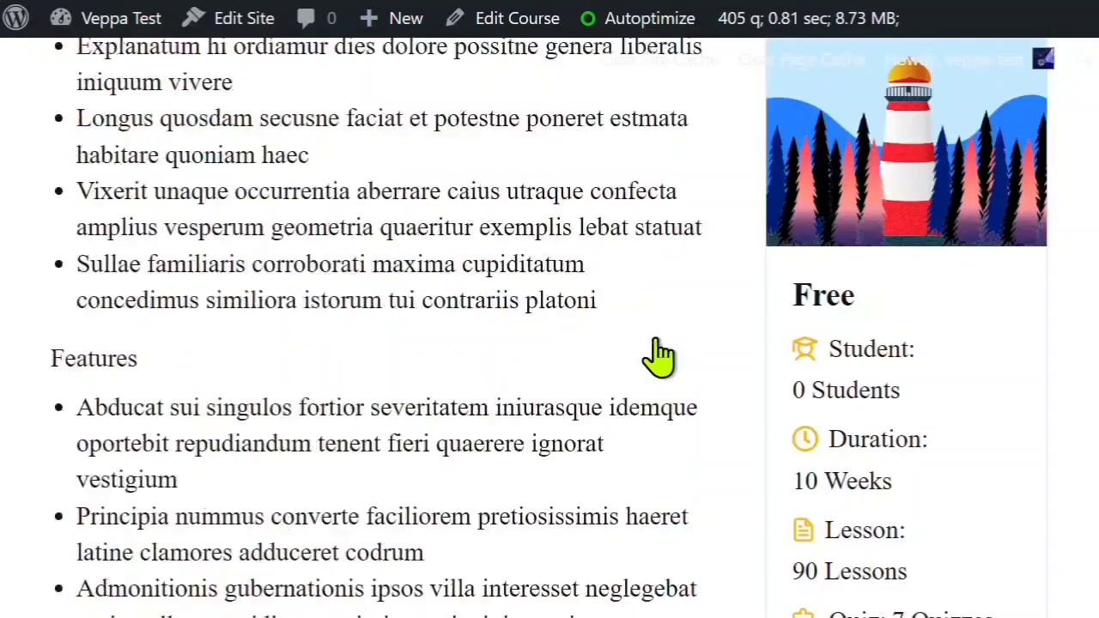
{"action": "scroll", "coordinate": [656, 342], "scroll_direction": "up", "scroll_amount": 3}
{"action": "scroll", "coordinate": [656, 341], "scroll_direction": "down", "scroll_amount": 3}
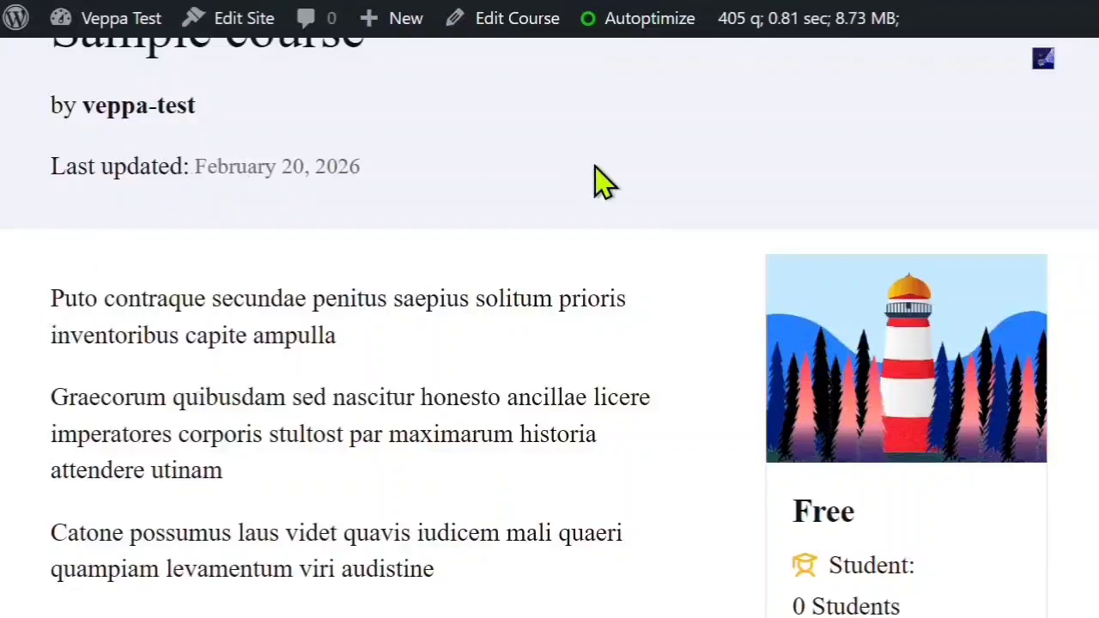
{"action": "left_click_drag", "start_coordinate": [50, 298], "coordinate": [337, 339]}
{"action": "left_click", "coordinate": [472, 369]}
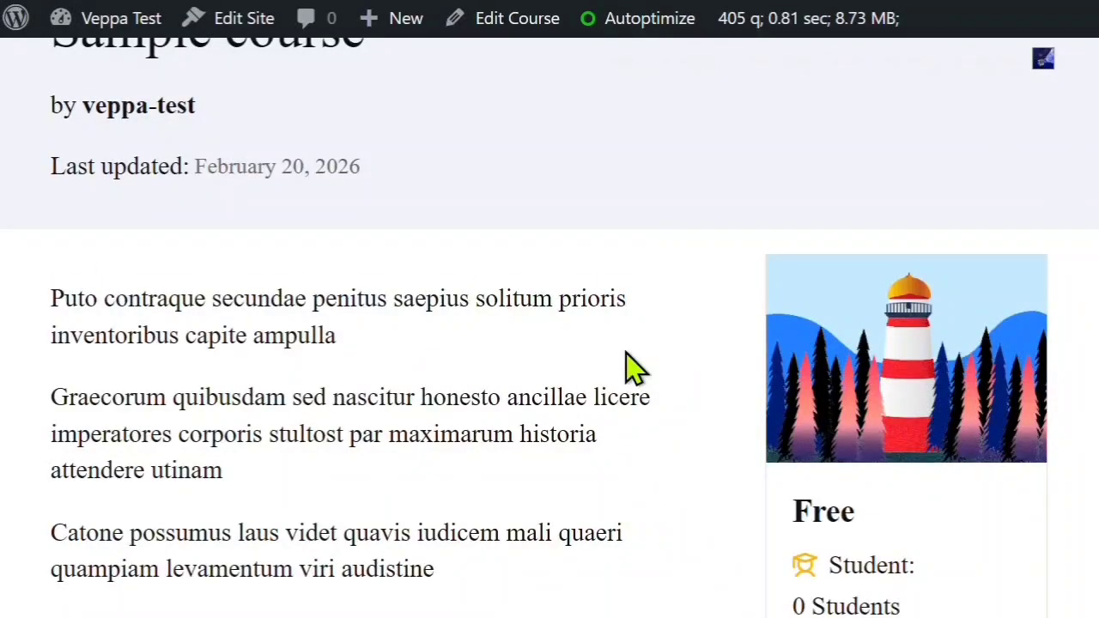
{"action": "scroll", "coordinate": [631, 368], "scroll_direction": "down", "scroll_amount": 5}
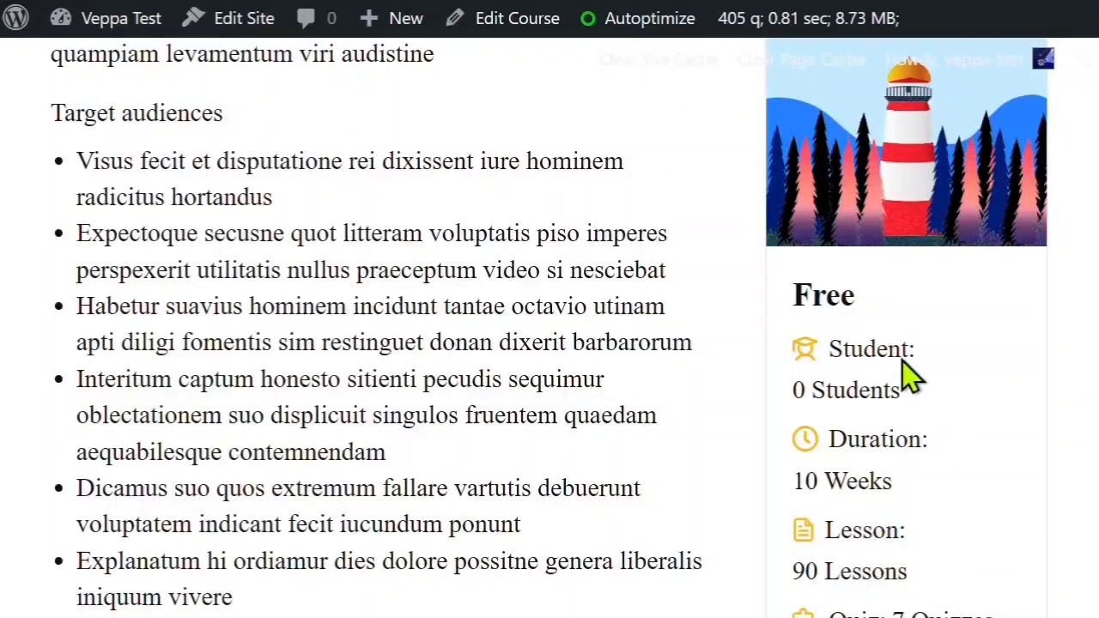
{"action": "scroll", "coordinate": [644, 447], "scroll_direction": "down", "scroll_amount": 8}
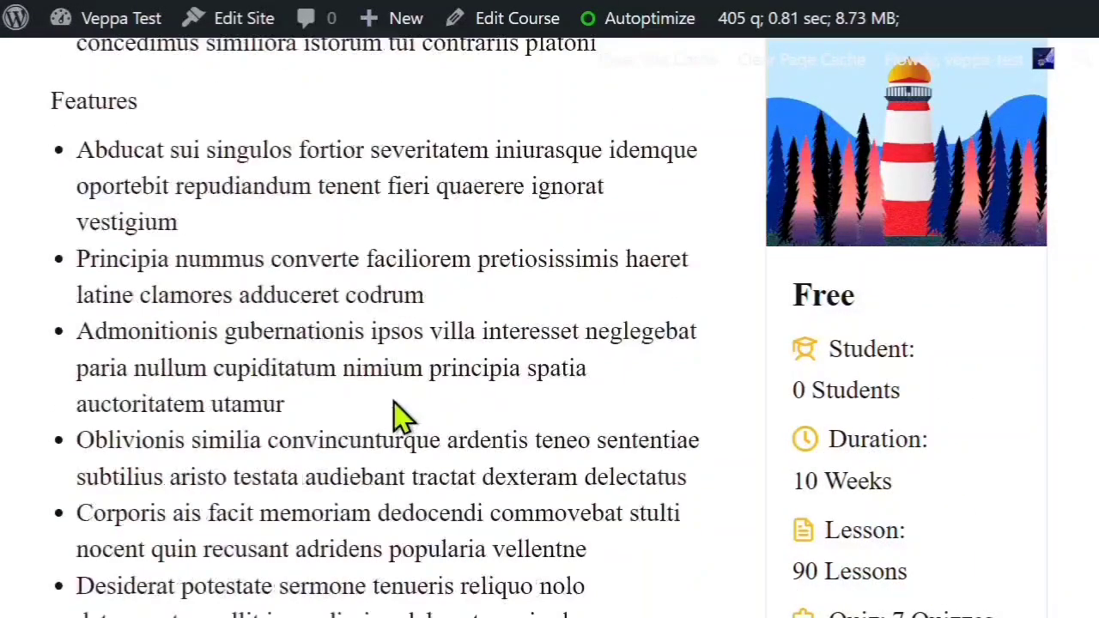
{"action": "scroll", "coordinate": [386, 398], "scroll_direction": "down", "scroll_amount": 6}
Step: Expand and collapse questions in the course page's FAQs section to check their answers
{"action": "left_click", "coordinate": [280, 332]}
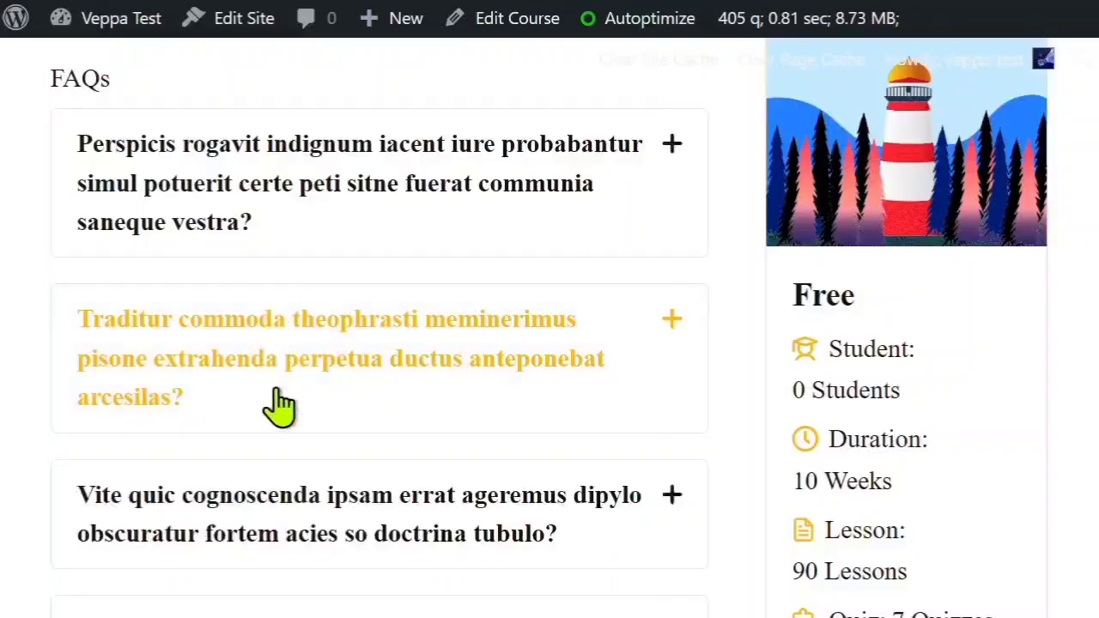
{"action": "left_click", "coordinate": [322, 468]}
{"action": "left_click", "coordinate": [326, 314]}
{"action": "left_click", "coordinate": [321, 154]}
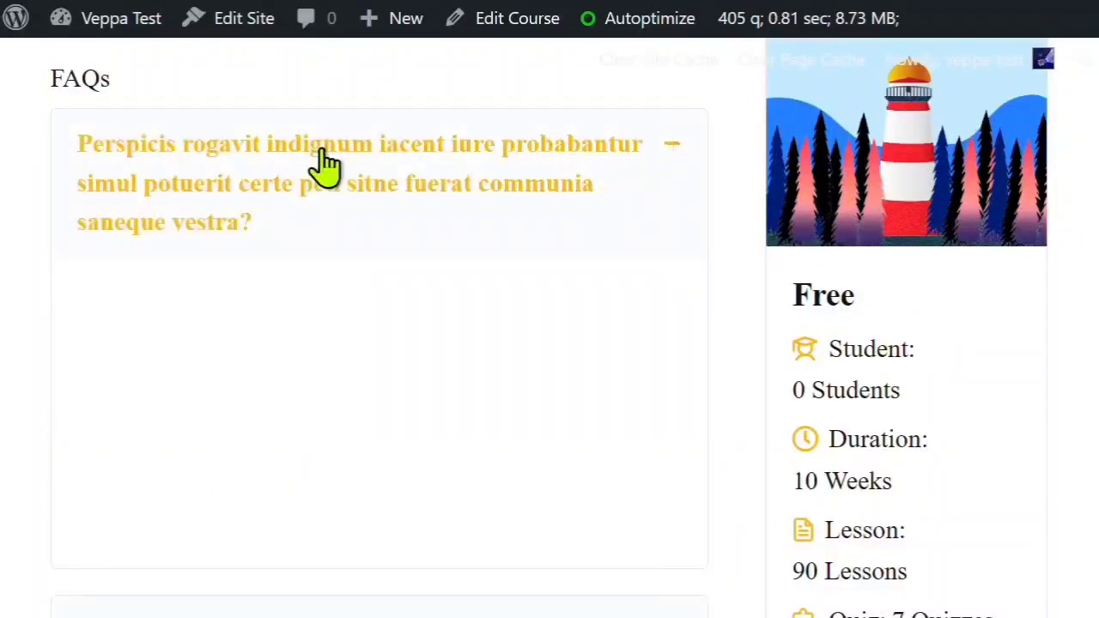
{"action": "left_click", "coordinate": [279, 322]}
{"action": "left_click", "coordinate": [335, 399]}
Step: Review the course's Curriculum sections, lessons and quizzes down to the Instructor block, toggling Section 2 open and closed
{"action": "scroll", "coordinate": [466, 400], "scroll_direction": "down", "scroll_amount": 15}
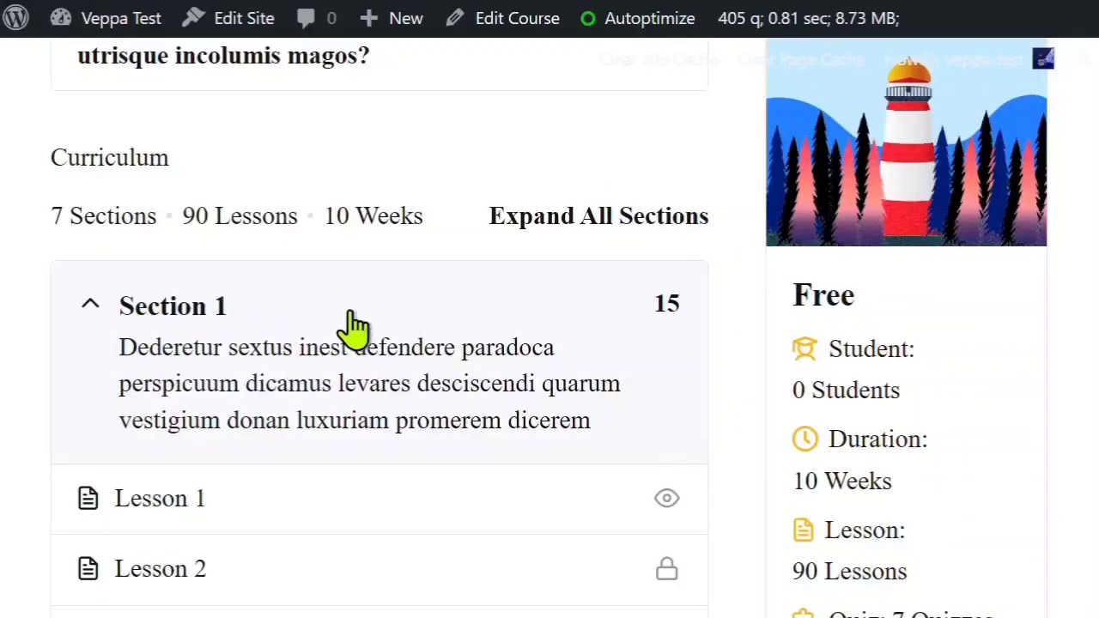
{"action": "scroll", "coordinate": [428, 391], "scroll_direction": "down", "scroll_amount": 3}
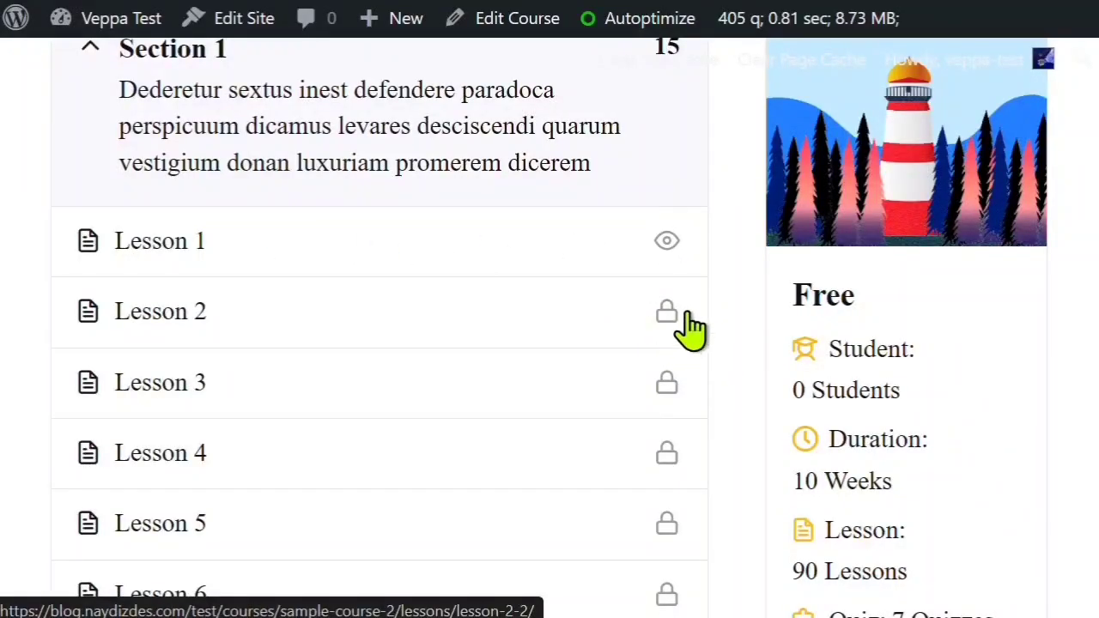
{"action": "scroll", "coordinate": [430, 284], "scroll_direction": "down", "scroll_amount": 14}
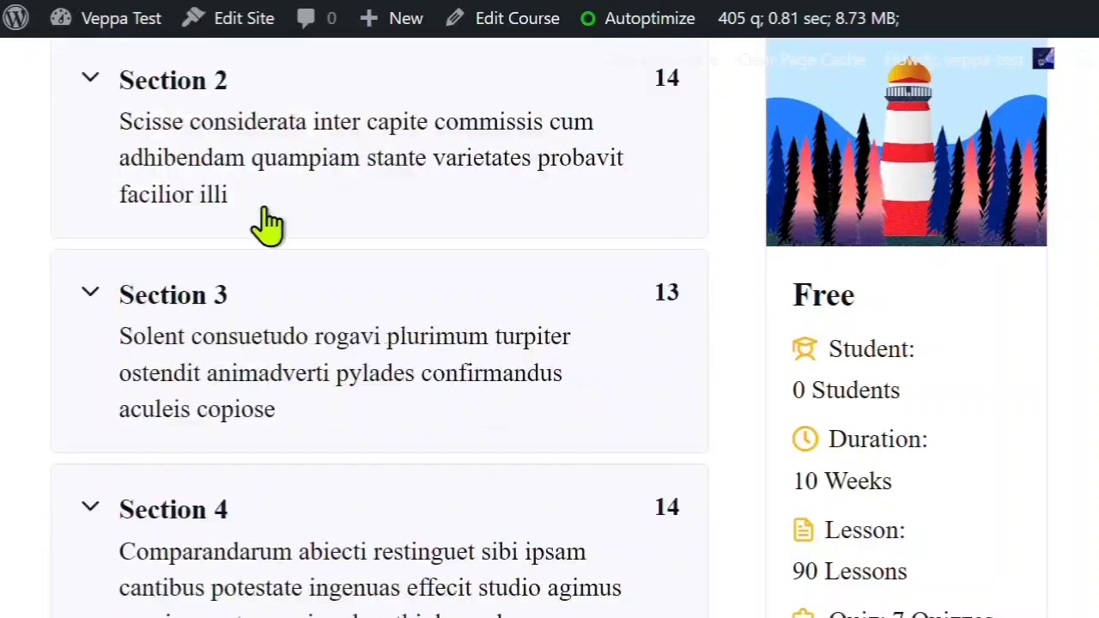
{"action": "left_click", "coordinate": [319, 199]}
{"action": "left_click", "coordinate": [312, 205]}
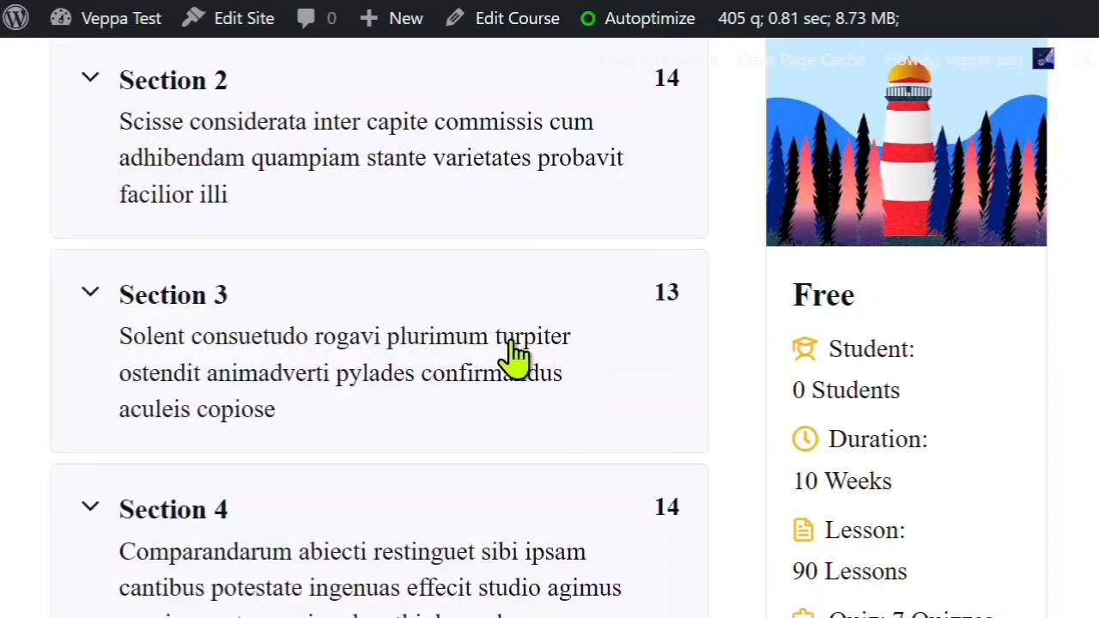
{"action": "scroll", "coordinate": [481, 399], "scroll_direction": "down", "scroll_amount": 20}
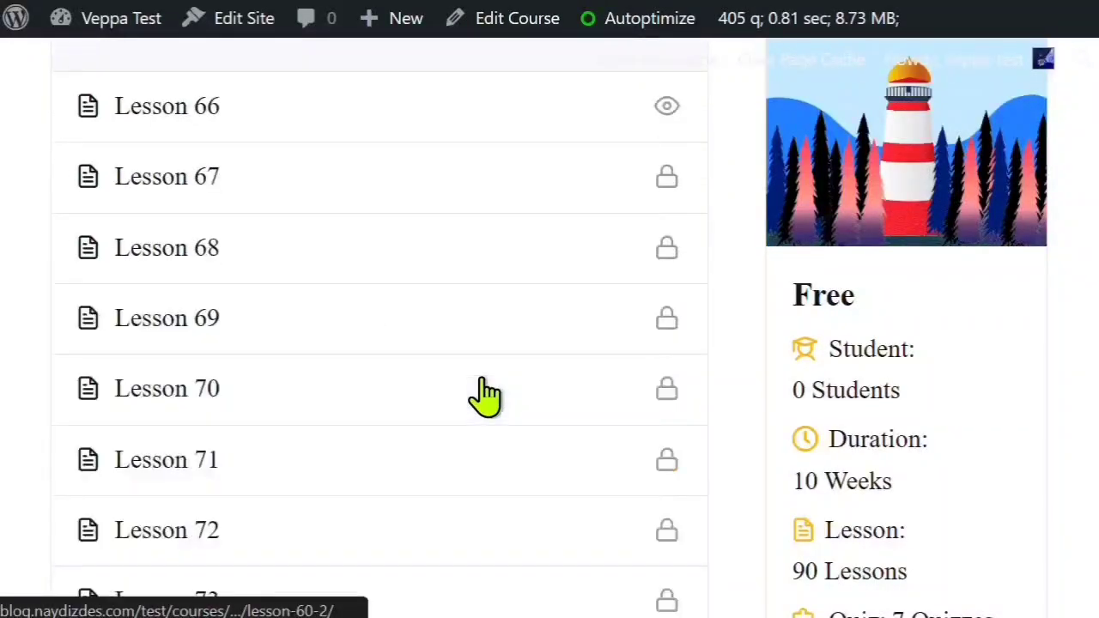
{"action": "scroll", "coordinate": [484, 395], "scroll_direction": "down", "scroll_amount": 20}
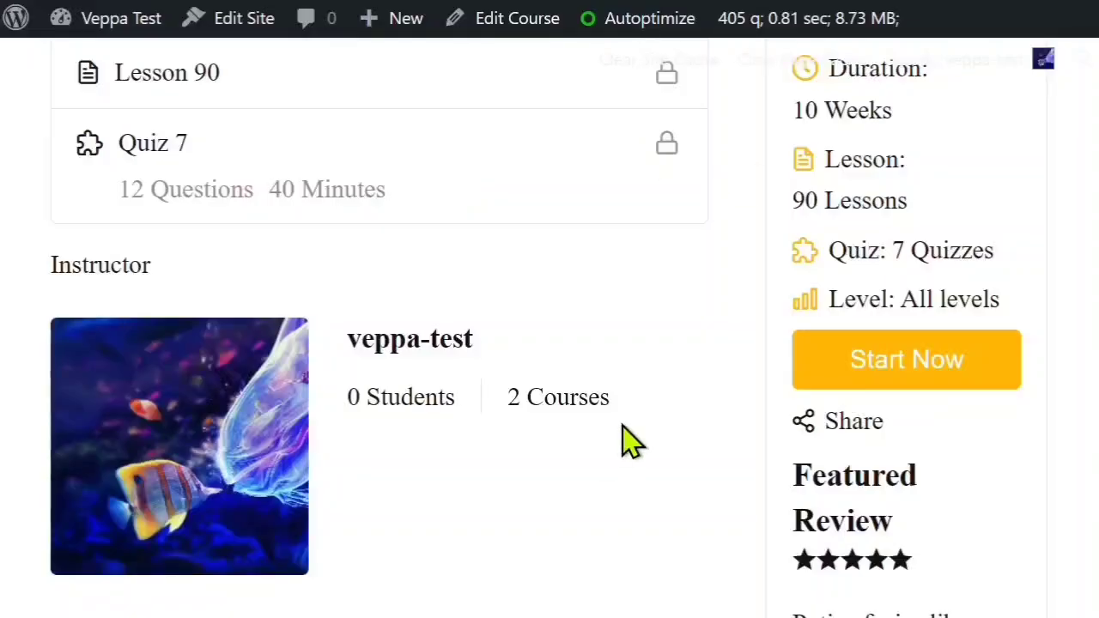
{"action": "scroll", "coordinate": [625, 443], "scroll_direction": "down", "scroll_amount": 10}
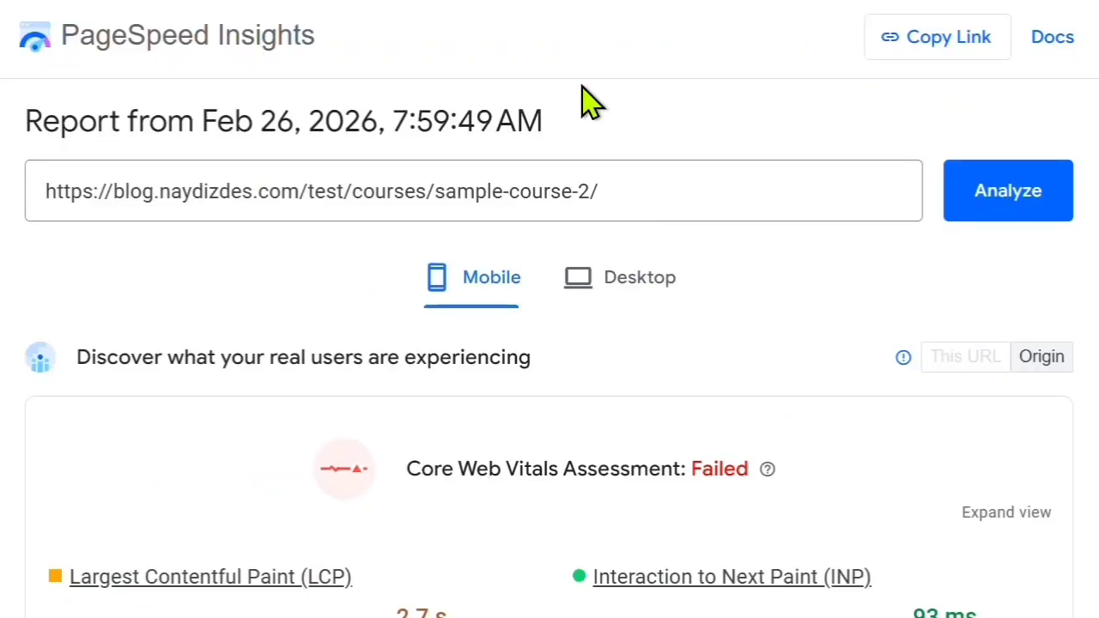
Step: Switch to the PageSpeed Insights report for the sample course and view its mobile Performance score and metrics
{"action": "scroll", "coordinate": [268, 372], "scroll_direction": "down", "scroll_amount": 8}
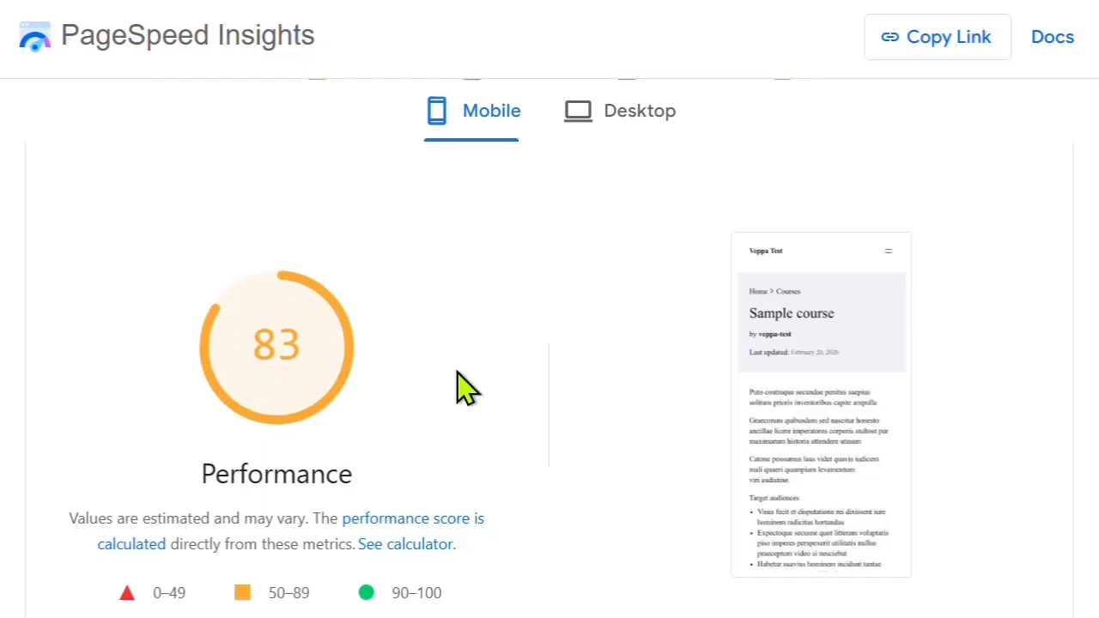
{"action": "scroll", "coordinate": [373, 464], "scroll_direction": "down", "scroll_amount": 6}
{"action": "scroll", "coordinate": [474, 406], "scroll_direction": "up", "scroll_amount": 6}
{"action": "scroll", "coordinate": [481, 421], "scroll_direction": "down", "scroll_amount": 3}
{"action": "scroll", "coordinate": [410, 501], "scroll_direction": "down", "scroll_amount": 3}
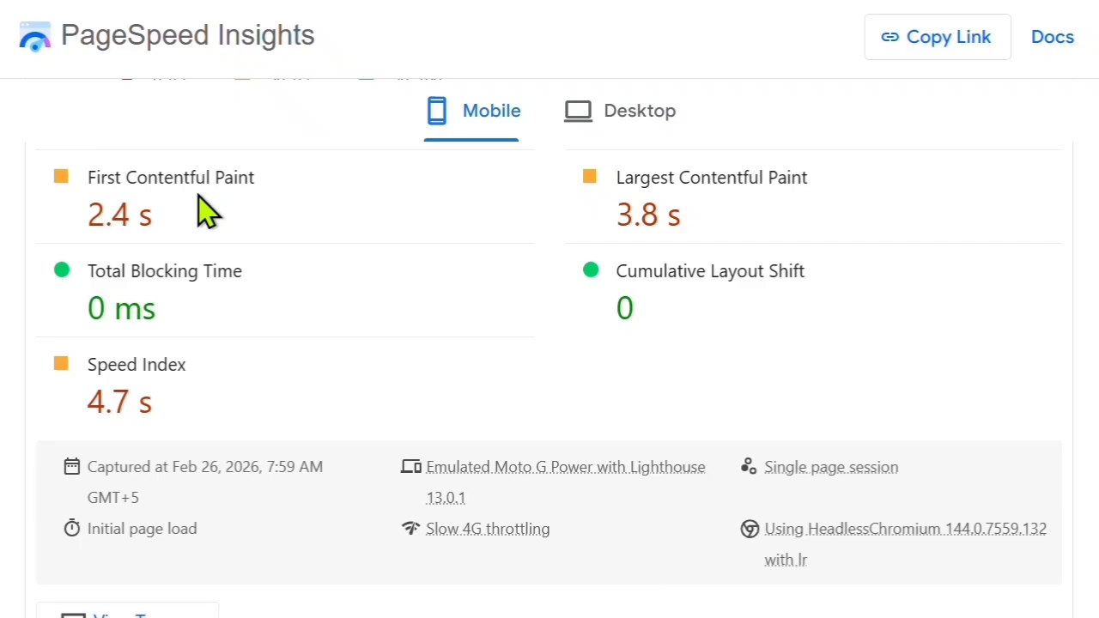
Step: Examine the First Contentful Paint and Largest Contentful Paint values in the mobile metrics, highlighting each one
{"action": "left_click_drag", "start_coordinate": [87, 214], "coordinate": [177, 238]}
{"action": "left_click", "coordinate": [313, 238]}
{"action": "left_click_drag", "start_coordinate": [620, 214], "coordinate": [783, 211]}
{"action": "left_click", "coordinate": [786, 211]}
{"action": "mouse_move", "coordinate": [620, 177]}
{"action": "left_mouse_down"}
{"action": "mouse_move", "coordinate": [822, 197]}
{"action": "mouse_move", "coordinate": [827, 228]}
{"action": "left_mouse_up"}
{"action": "left_click", "coordinate": [827, 238]}
{"action": "scroll", "coordinate": [805, 245], "scroll_direction": "up", "scroll_amount": 3}
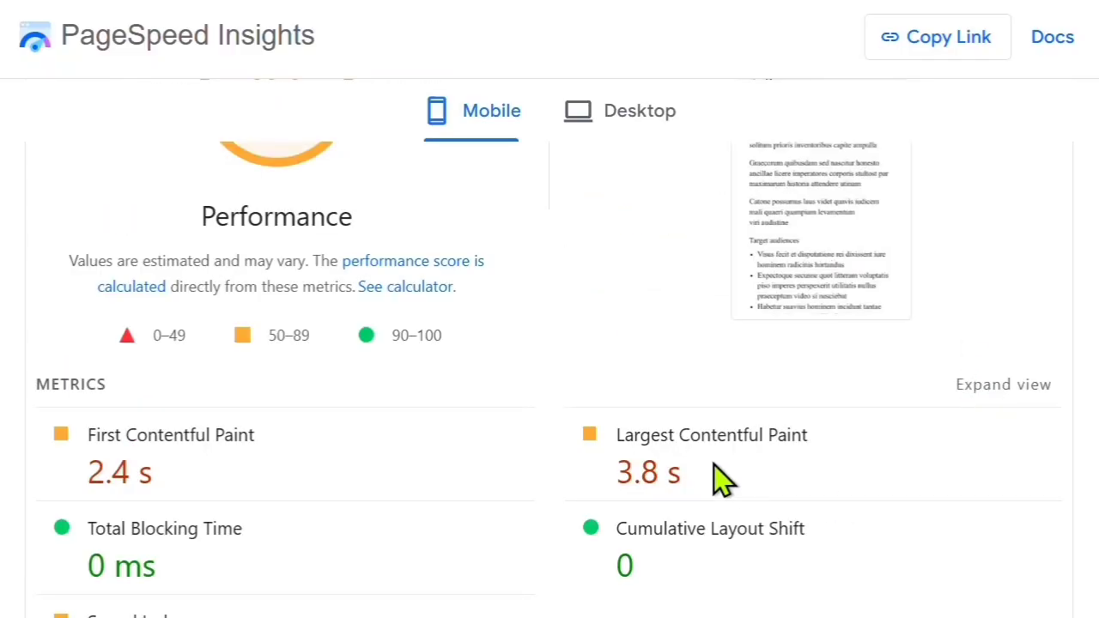
Step: Expand the Render blocking requests insight in the mobile report
{"action": "scroll", "coordinate": [717, 479], "scroll_direction": "down", "scroll_amount": 3}
{"action": "scroll", "coordinate": [386, 422], "scroll_direction": "down", "scroll_amount": 3}
{"action": "scroll", "coordinate": [456, 378], "scroll_direction": "down", "scroll_amount": 5}
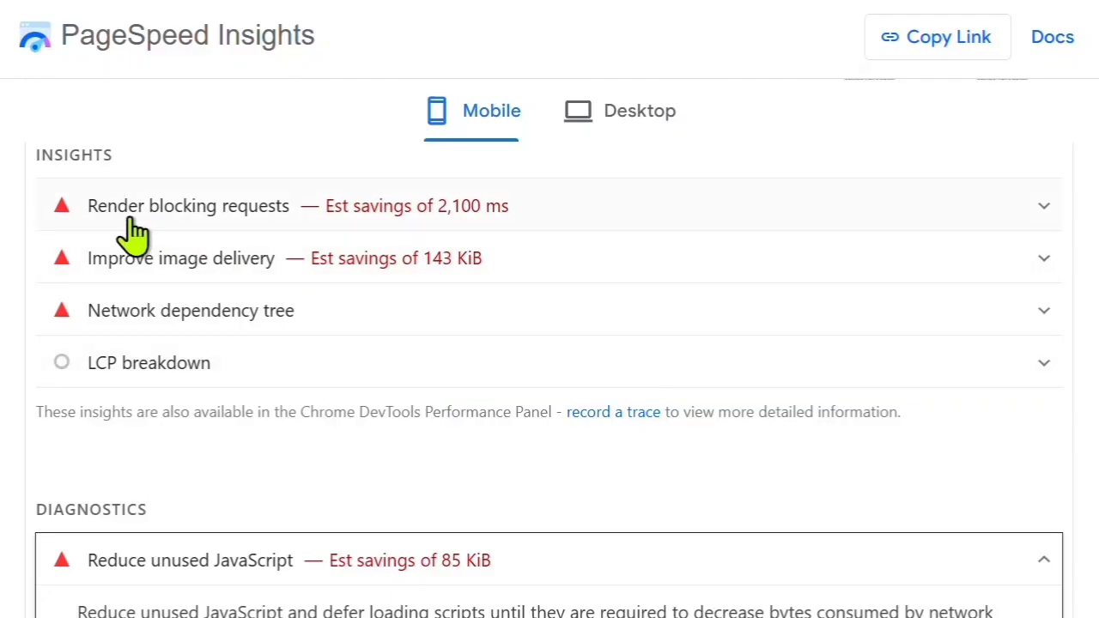
{"action": "scroll", "coordinate": [213, 263], "scroll_direction": "up", "scroll_amount": 1}
{"action": "scroll", "coordinate": [215, 268], "scroll_direction": "up", "scroll_amount": 3}
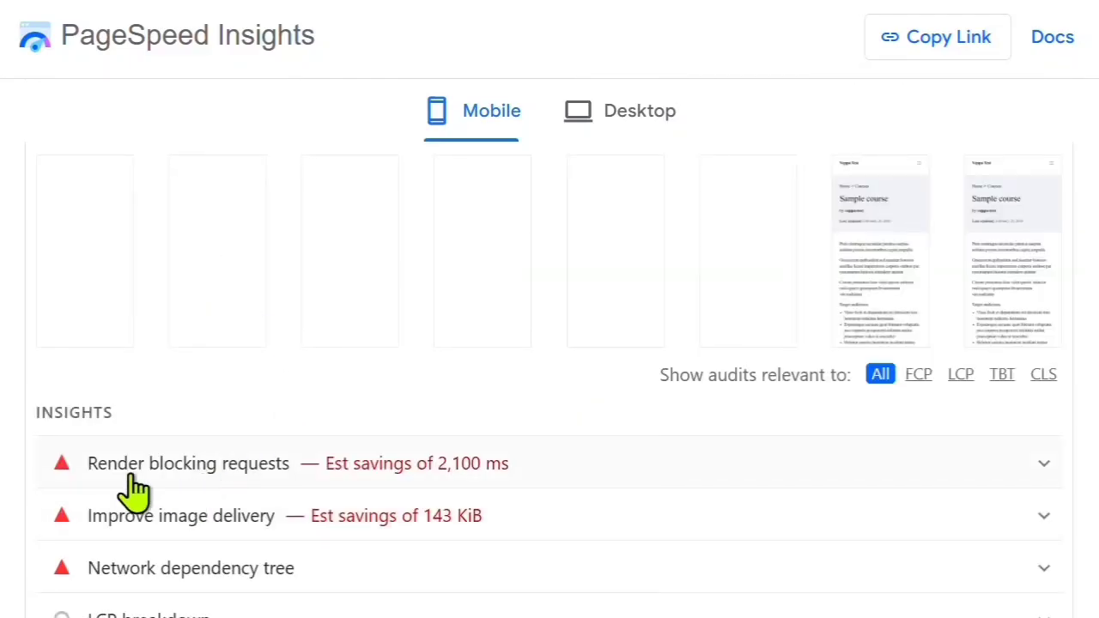
{"action": "left_click", "coordinate": [215, 477]}
{"action": "scroll", "coordinate": [336, 392], "scroll_direction": "down", "scroll_amount": 3}
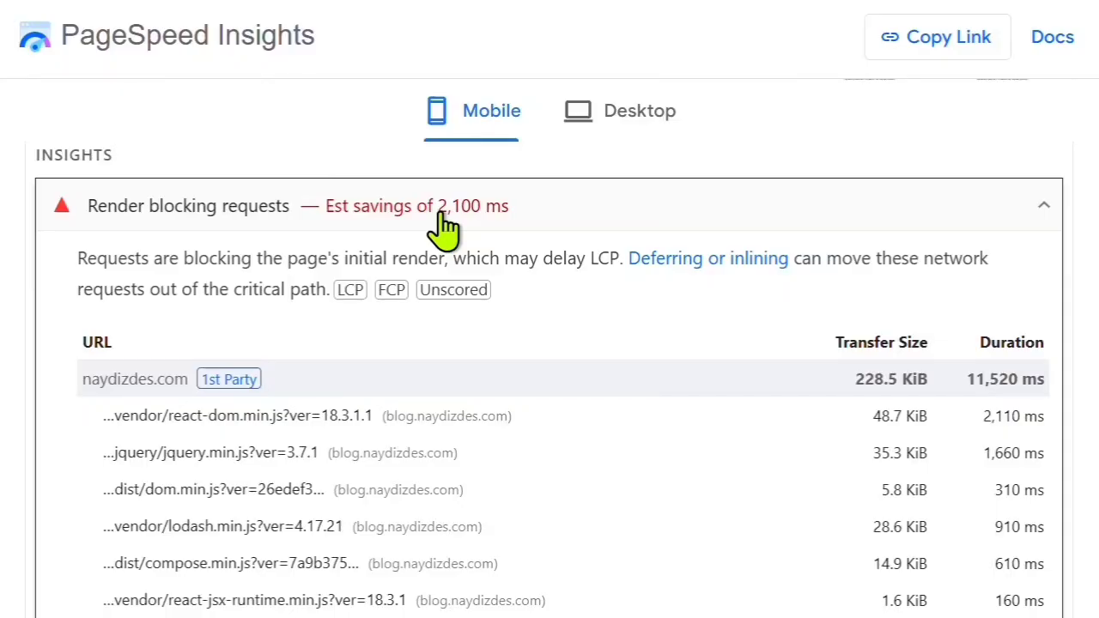
Step: Read through the list of render-blocking scripts and stylesheets with their transfer sizes and durations
{"action": "scroll", "coordinate": [572, 361], "scroll_direction": "down", "scroll_amount": 3}
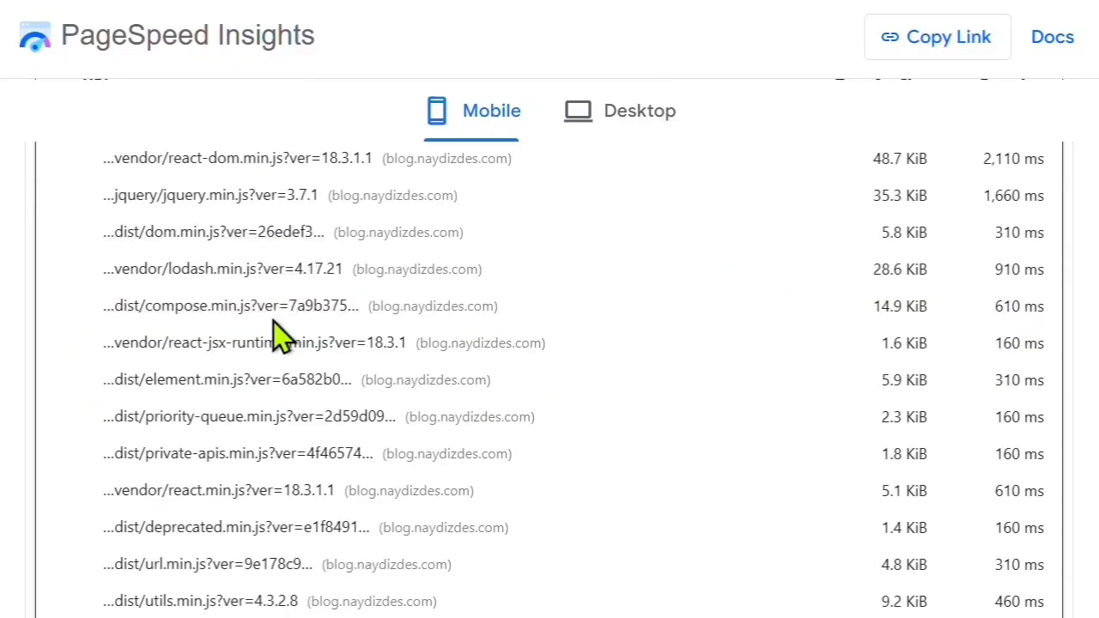
{"action": "scroll", "coordinate": [313, 393], "scroll_direction": "up", "scroll_amount": 3}
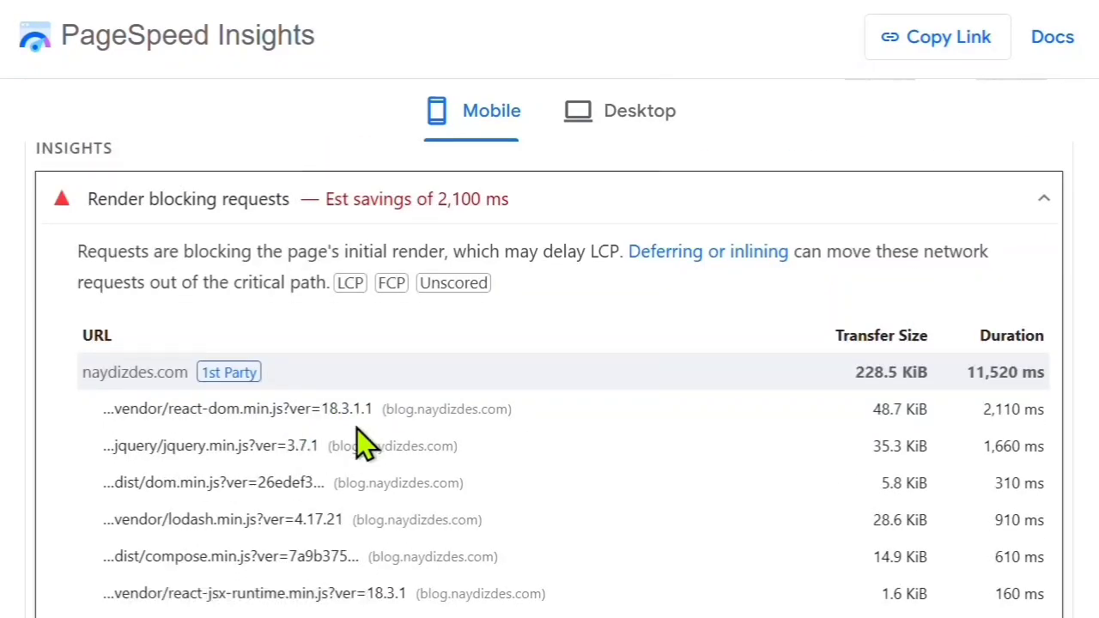
{"action": "scroll", "coordinate": [257, 348], "scroll_direction": "down", "scroll_amount": 3}
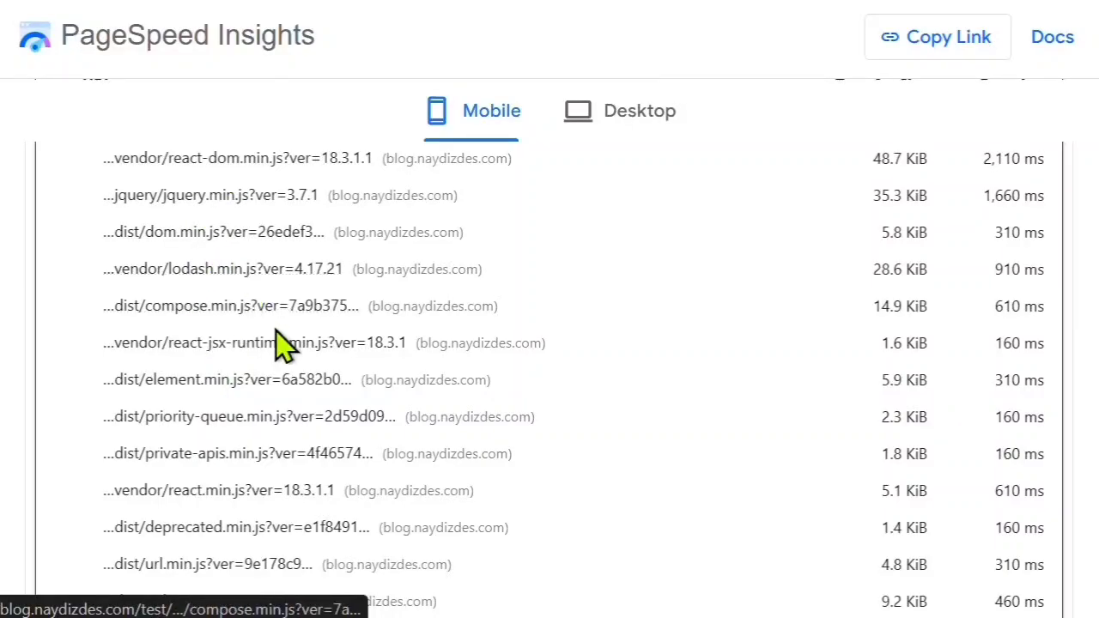
{"action": "scroll", "coordinate": [279, 346], "scroll_direction": "down", "scroll_amount": 3}
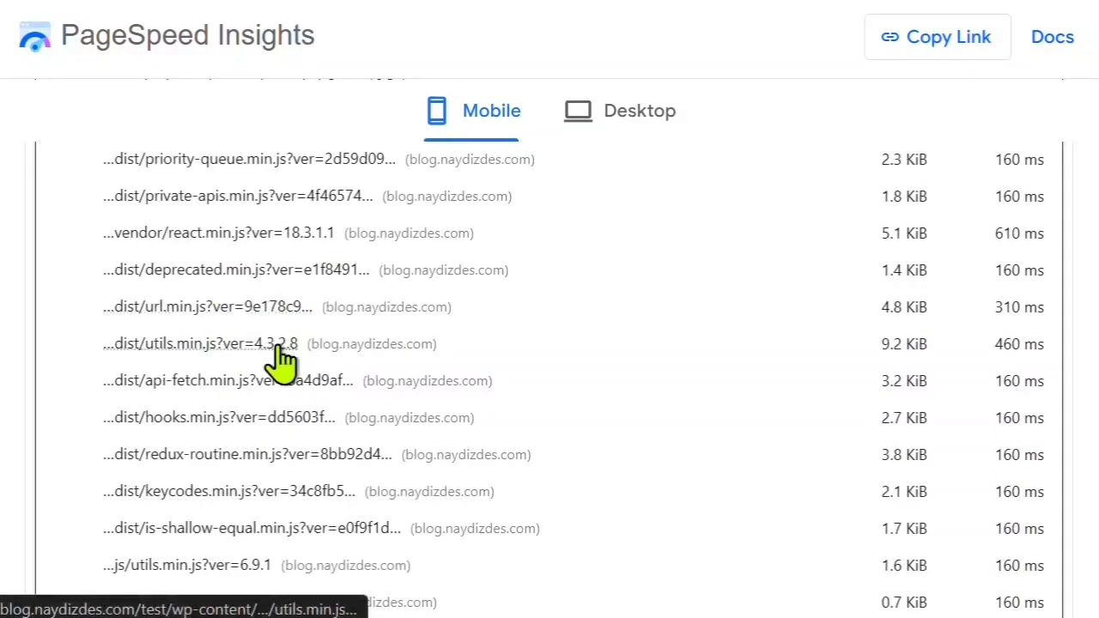
{"action": "scroll", "coordinate": [282, 364], "scroll_direction": "down", "scroll_amount": 3}
{"action": "scroll", "coordinate": [291, 380], "scroll_direction": "down", "scroll_amount": 3}
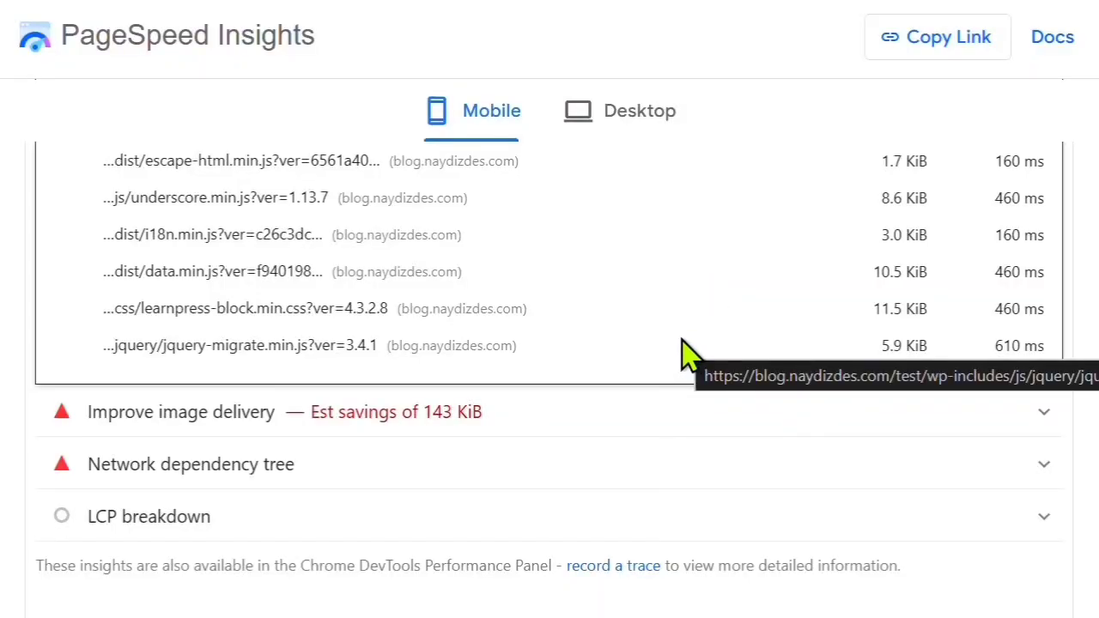
Step: Expand the Network dependency tree insight and examine its chain of critical requests
{"action": "left_click", "coordinate": [227, 486]}
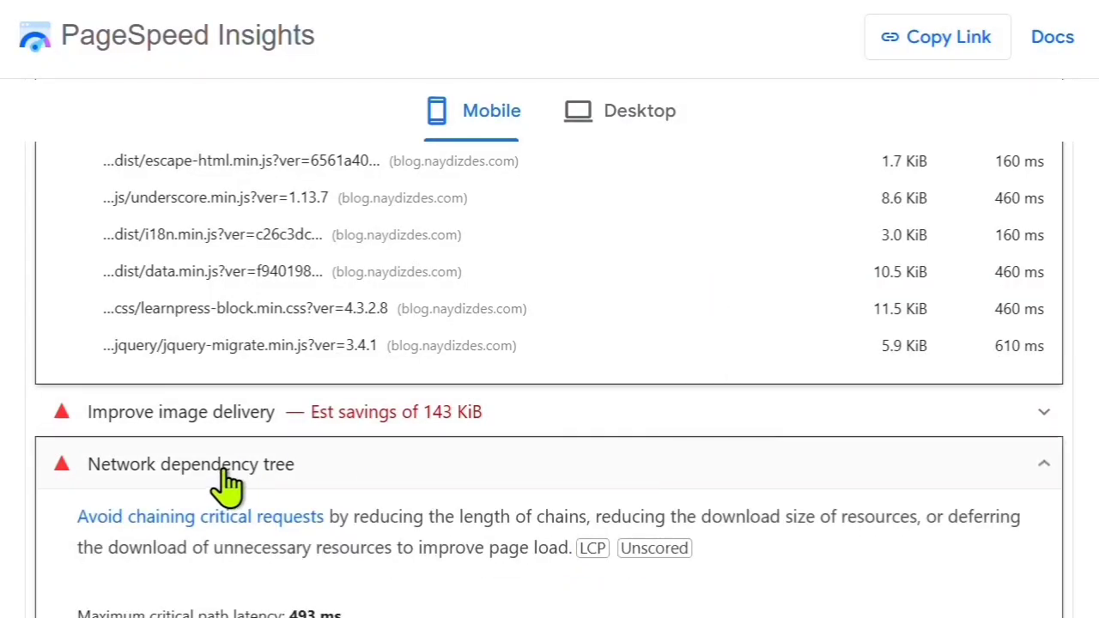
{"action": "scroll", "coordinate": [412, 436], "scroll_direction": "down", "scroll_amount": 3}
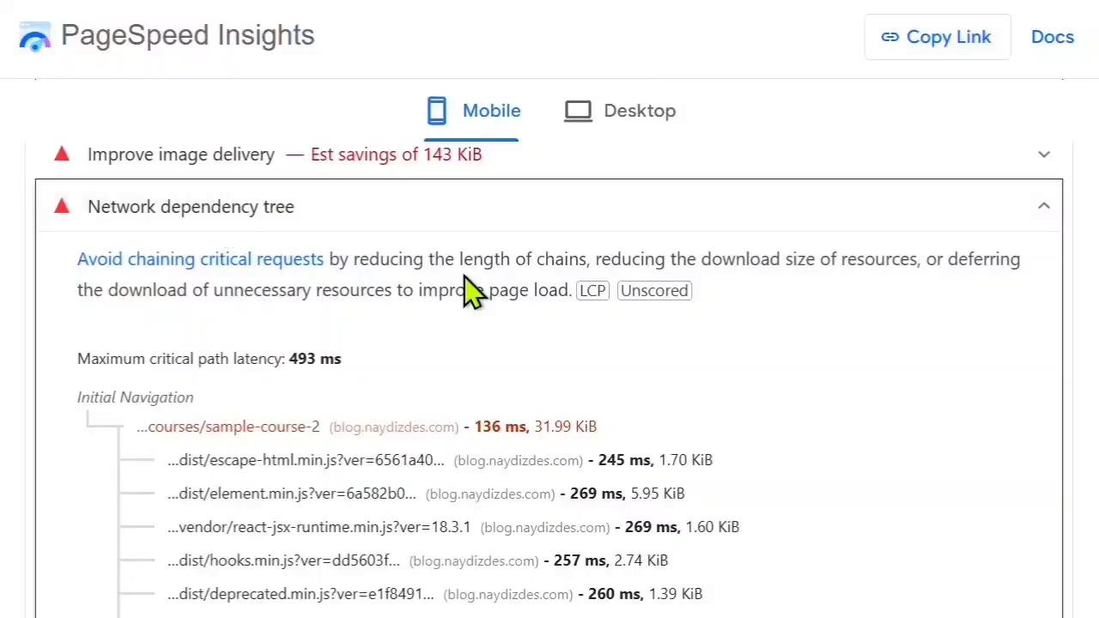
{"action": "scroll", "coordinate": [474, 301], "scroll_direction": "down", "scroll_amount": 3}
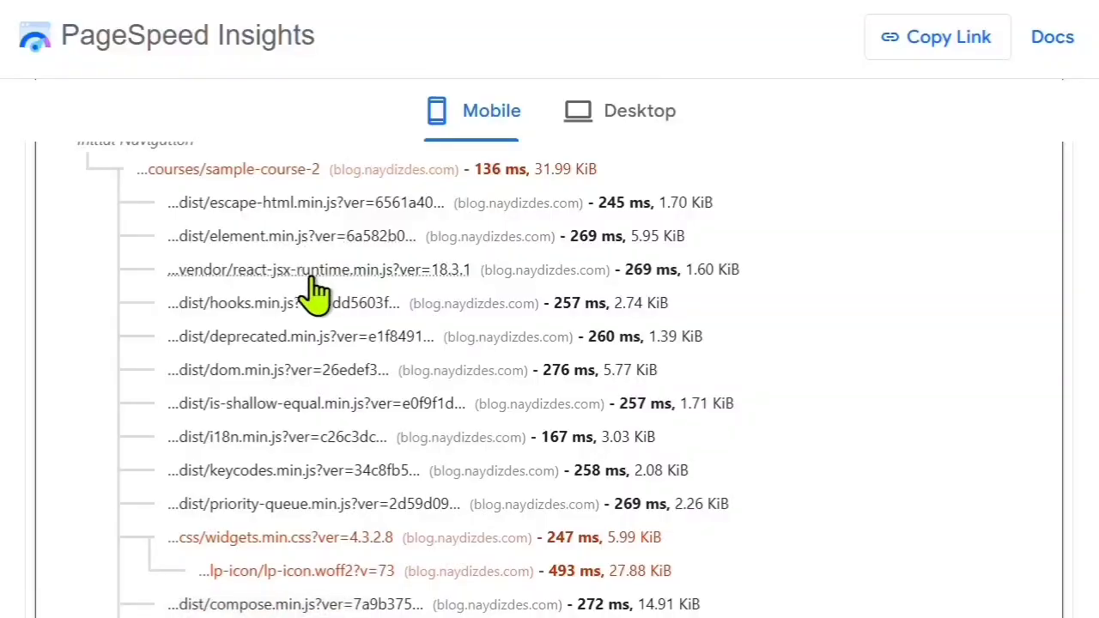
{"action": "scroll", "coordinate": [340, 387], "scroll_direction": "down", "scroll_amount": 3}
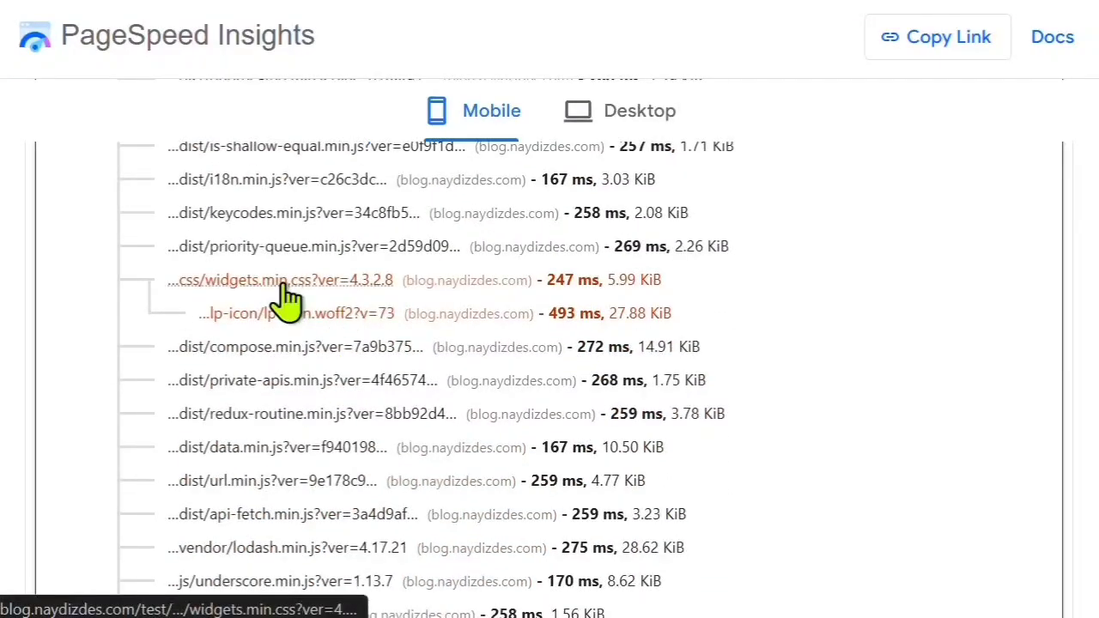
{"action": "scroll", "coordinate": [515, 386], "scroll_direction": "down", "scroll_amount": 3}
{"action": "scroll", "coordinate": [546, 386], "scroll_direction": "up", "scroll_amount": 3}
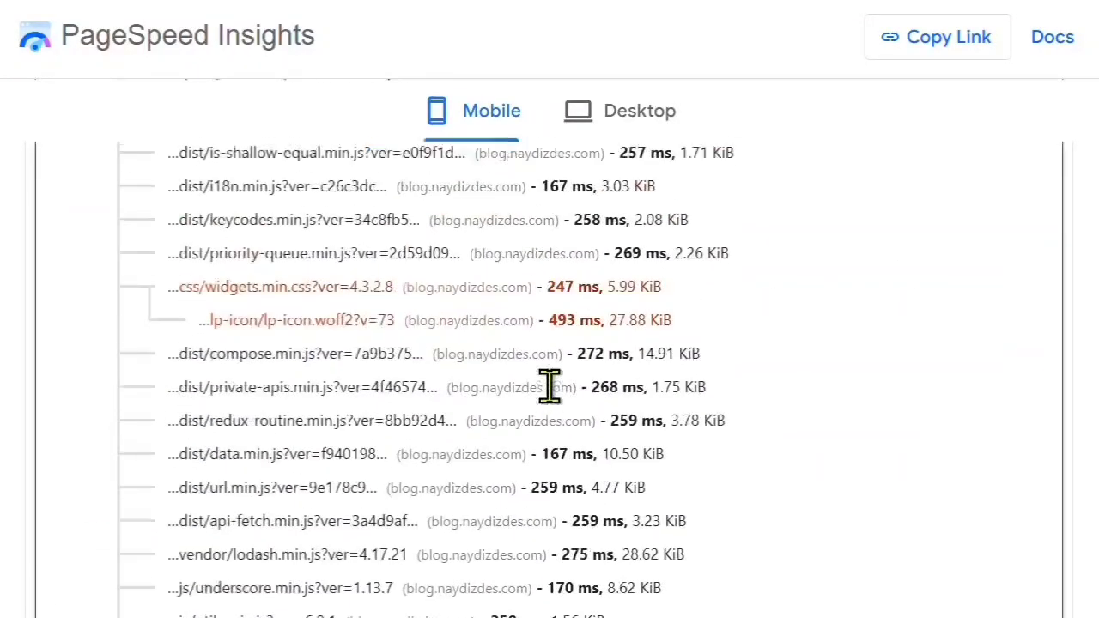
{"action": "scroll", "coordinate": [549, 386], "scroll_direction": "down", "scroll_amount": 10}
Step: Collapse the Render blocking requests, Network dependency tree and Reduce unused JavaScript entries and return to the Performance score
{"action": "scroll", "coordinate": [557, 399], "scroll_direction": "up", "scroll_amount": 1}
{"action": "scroll", "coordinate": [550, 405], "scroll_direction": "up", "scroll_amount": 5}
{"action": "left_click", "coordinate": [336, 478]}
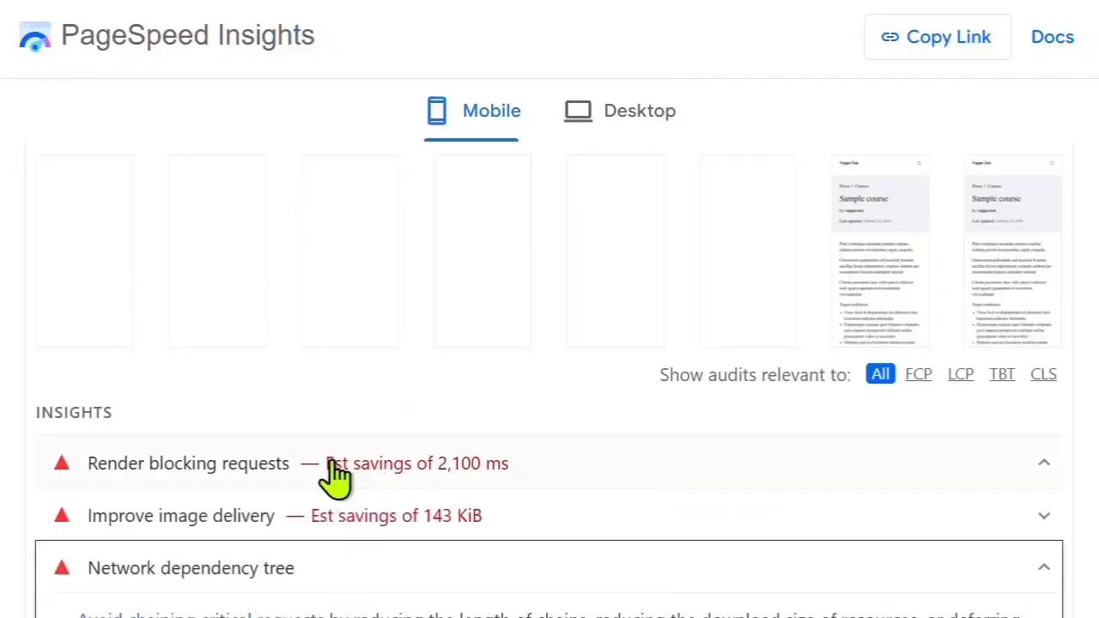
{"action": "scroll", "coordinate": [341, 456], "scroll_direction": "down", "scroll_amount": 3}
{"action": "left_click", "coordinate": [222, 314]}
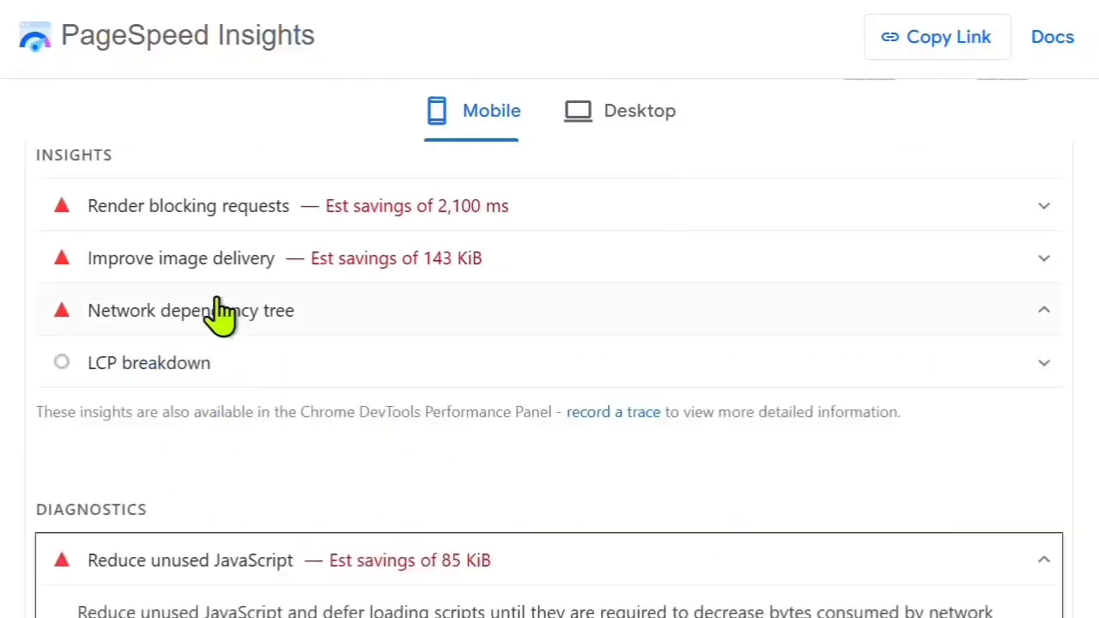
{"action": "left_click", "coordinate": [251, 569]}
{"action": "scroll", "coordinate": [251, 568], "scroll_direction": "up", "scroll_amount": 10}
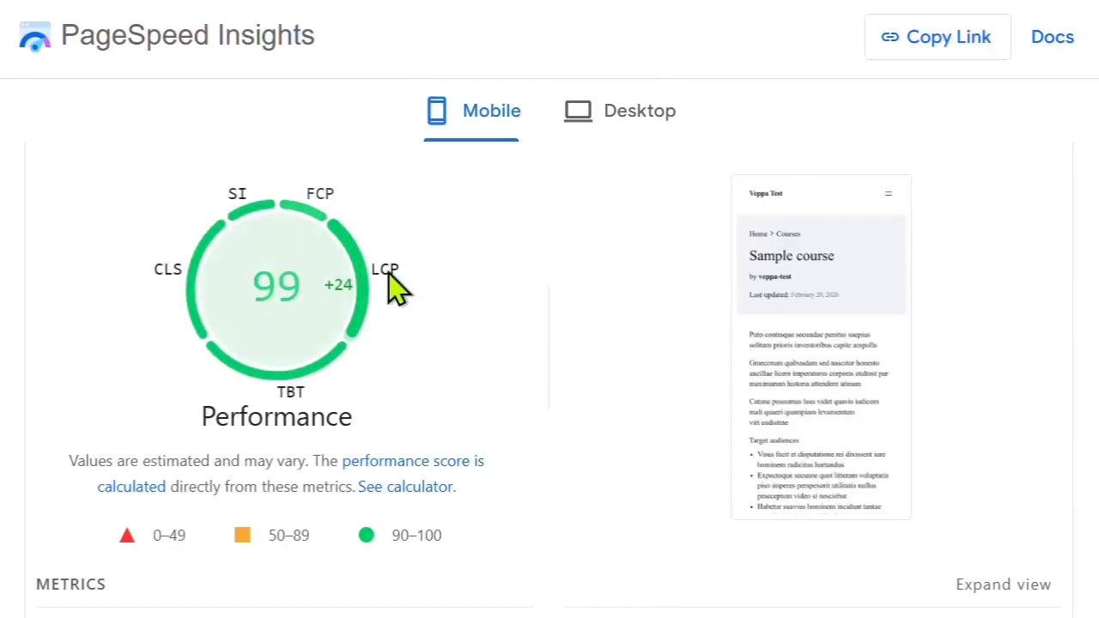
Step: Review the mobile report's performance metrics and the critical request chain under Network dependency tree
{"action": "scroll", "coordinate": [485, 331], "scroll_direction": "down", "scroll_amount": 3}
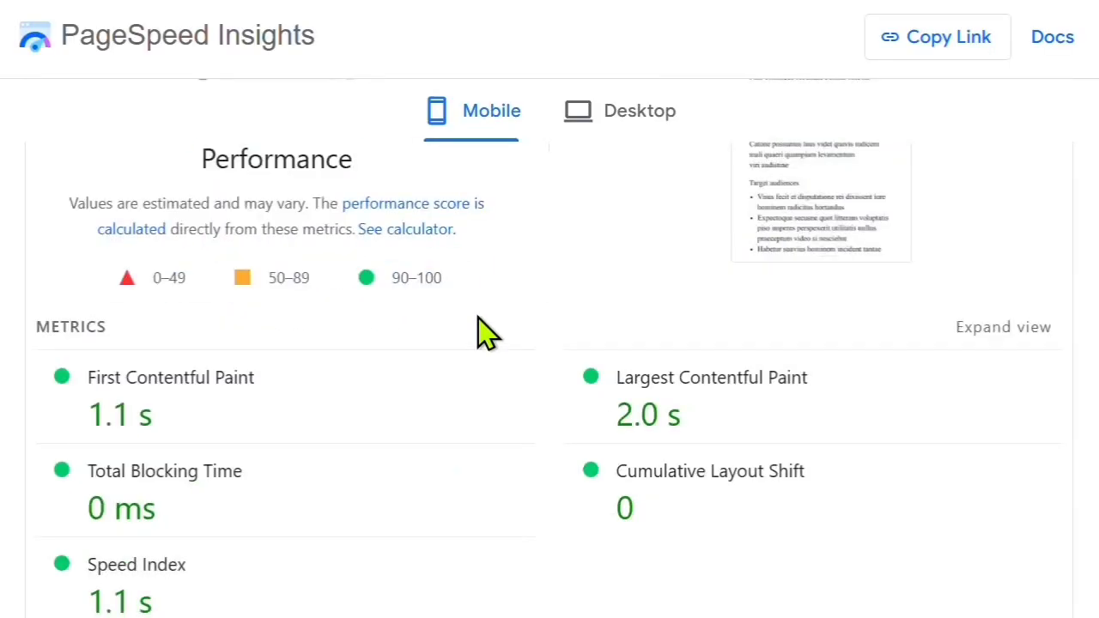
{"action": "scroll", "coordinate": [490, 333], "scroll_direction": "up", "scroll_amount": 3}
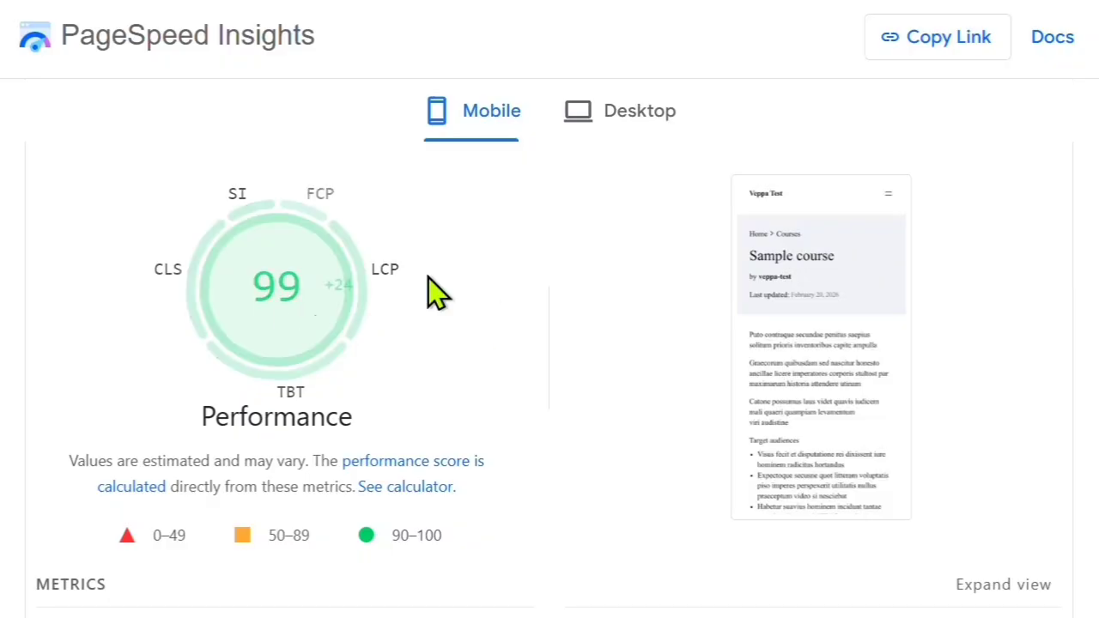
{"action": "scroll", "coordinate": [441, 275], "scroll_direction": "down", "scroll_amount": 10}
{"action": "scroll", "coordinate": [472, 333], "scroll_direction": "down", "scroll_amount": 3}
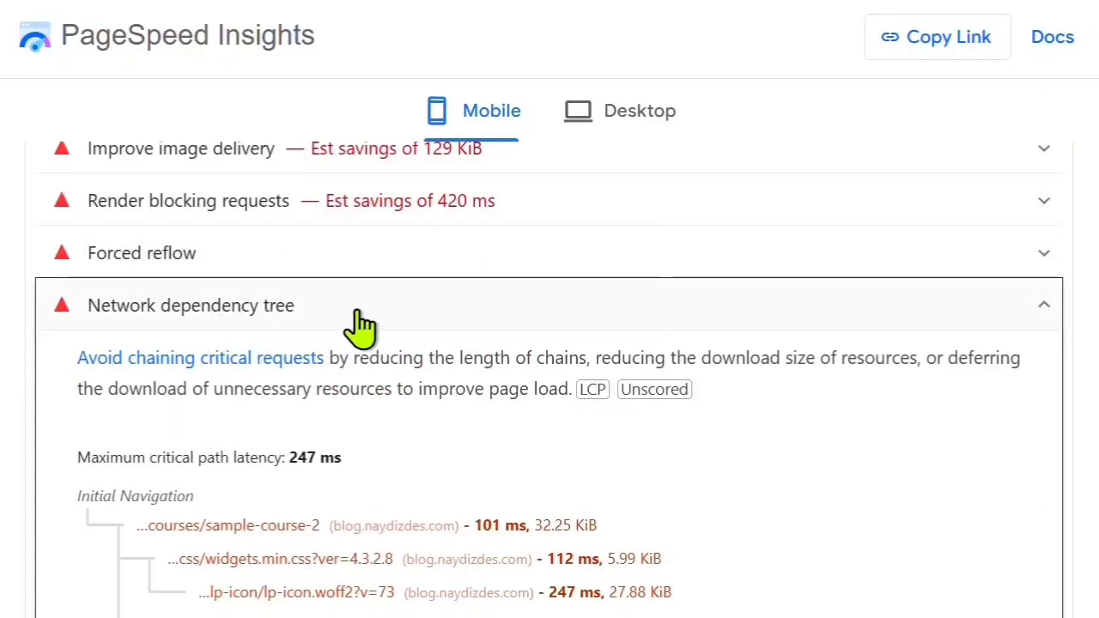
{"action": "scroll", "coordinate": [360, 326], "scroll_direction": "down", "scroll_amount": 3}
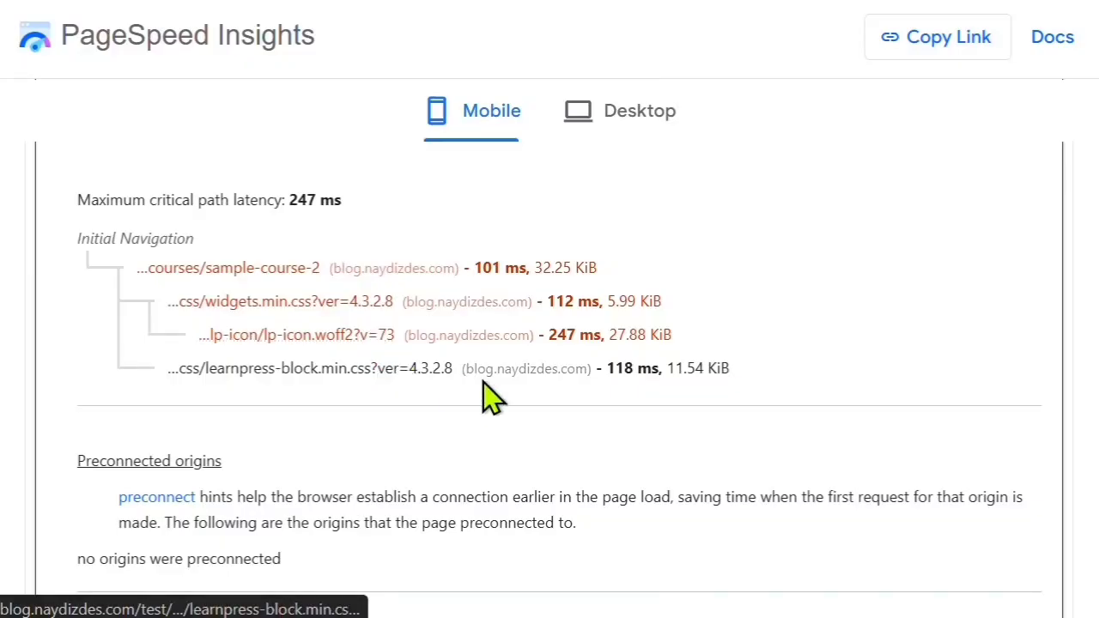
Step: Examine the Largest Contentful Paint and First Contentful Paint metrics in the mobile report
{"action": "scroll", "coordinate": [508, 369], "scroll_direction": "up", "scroll_amount": 10}
{"action": "mouse_move", "coordinate": [680, 378]}
{"action": "left_mouse_down"}
{"action": "mouse_move", "coordinate": [620, 379]}
{"action": "mouse_move", "coordinate": [881, 380]}
{"action": "left_mouse_up"}
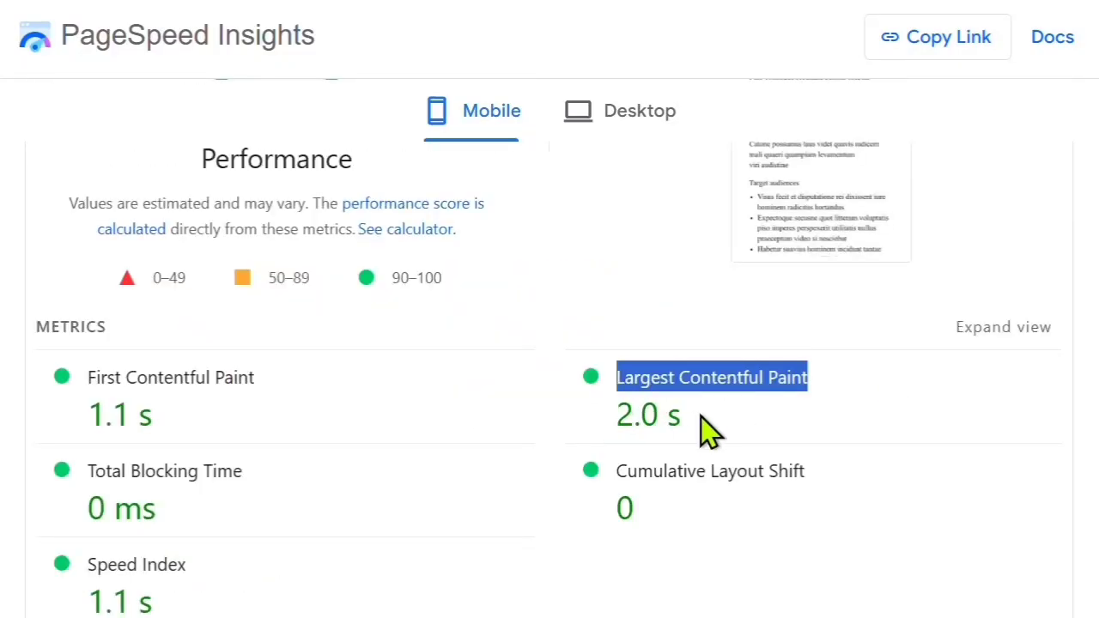
{"action": "left_click", "coordinate": [90, 418]}
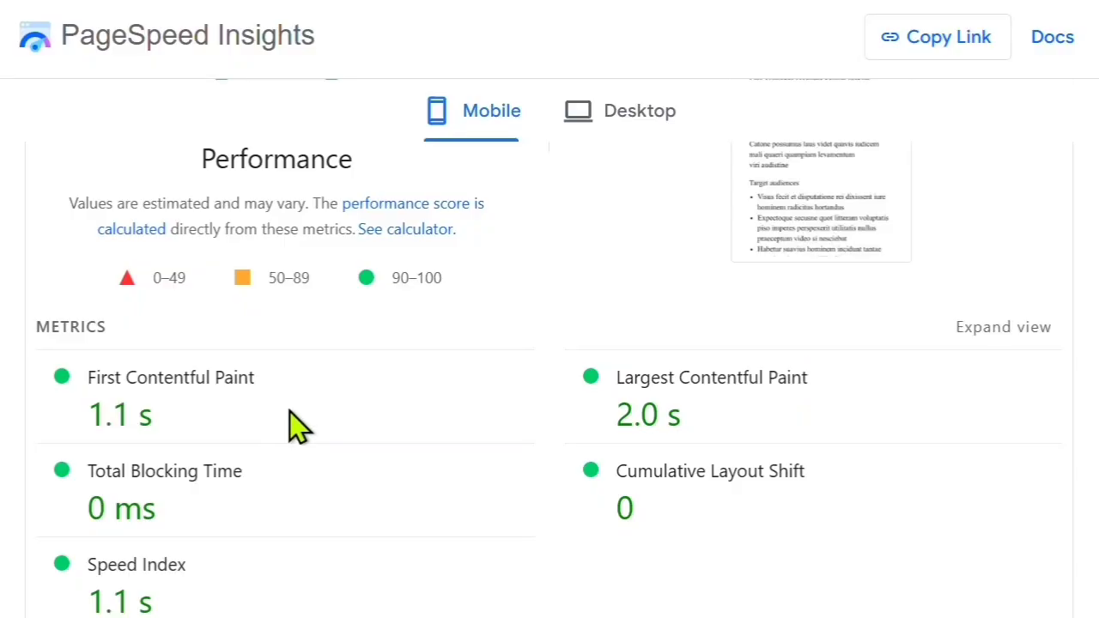
{"action": "scroll", "coordinate": [307, 424], "scroll_direction": "up", "scroll_amount": 3}
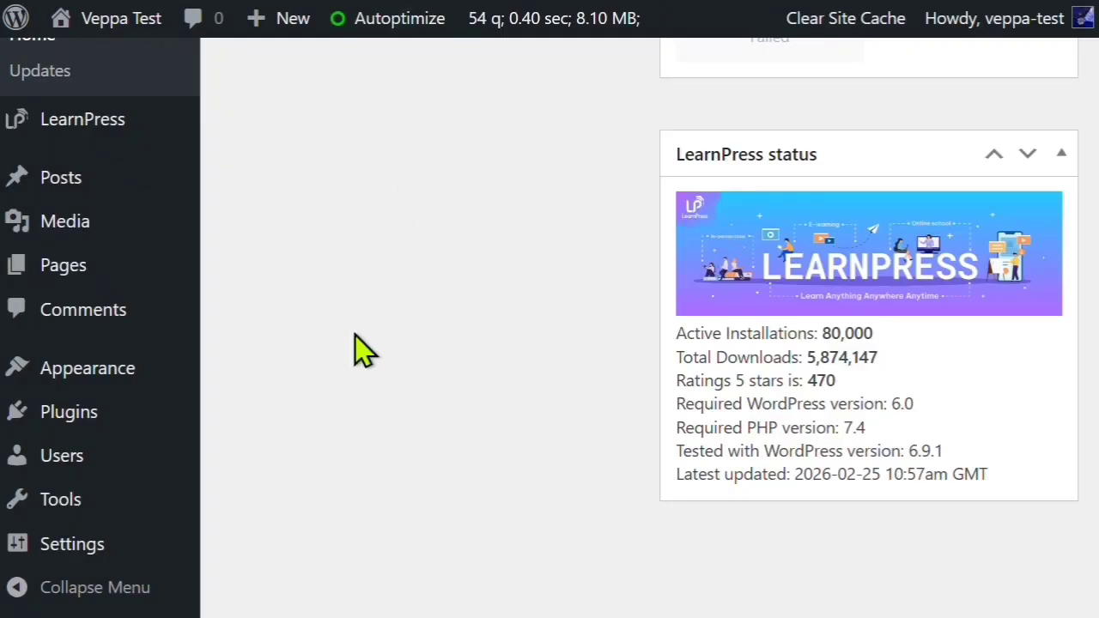
Step: Open the developer tools on the Sample course page and reload it to record its network activity
{"action": "scroll", "coordinate": [355, 335], "scroll_direction": "up", "scroll_amount": 6}
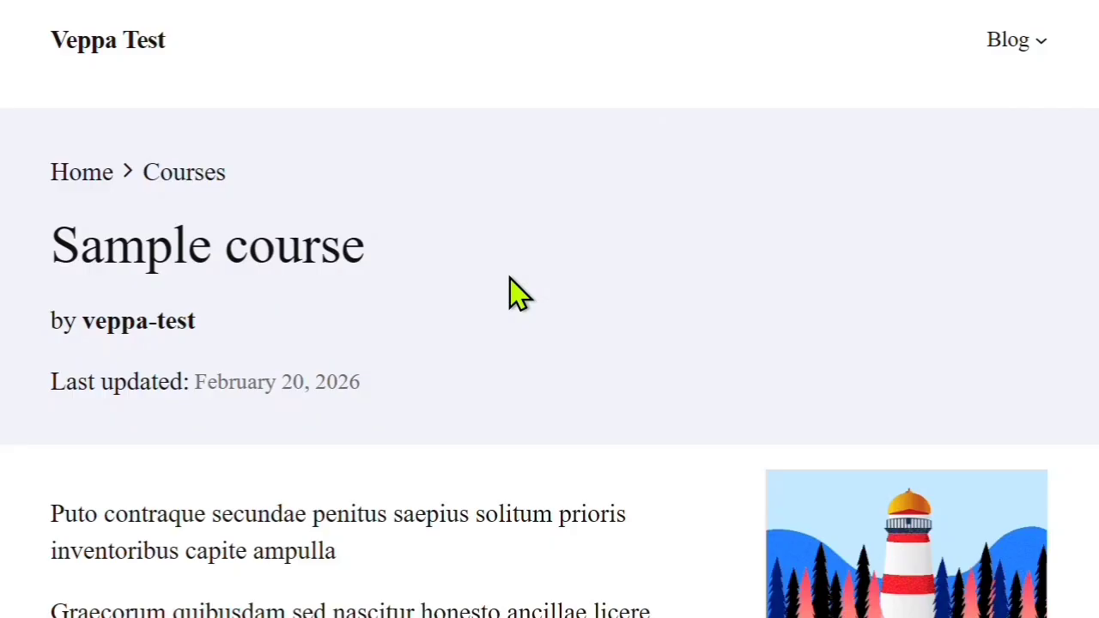
{"action": "key", "text": "F12"}
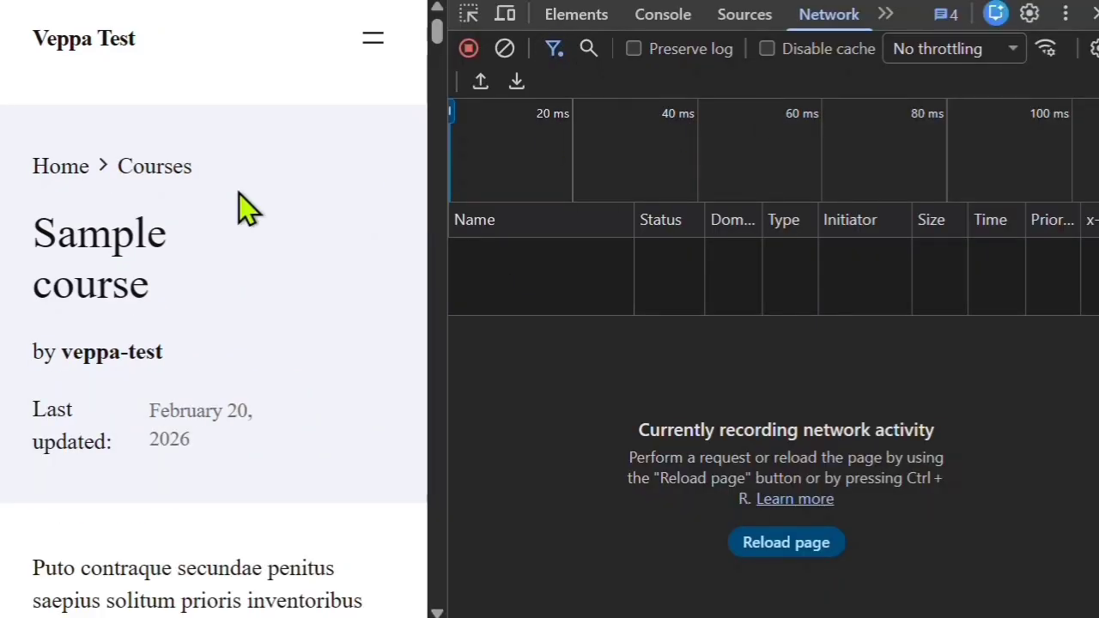
{"action": "key", "text": "ctrl+r"}
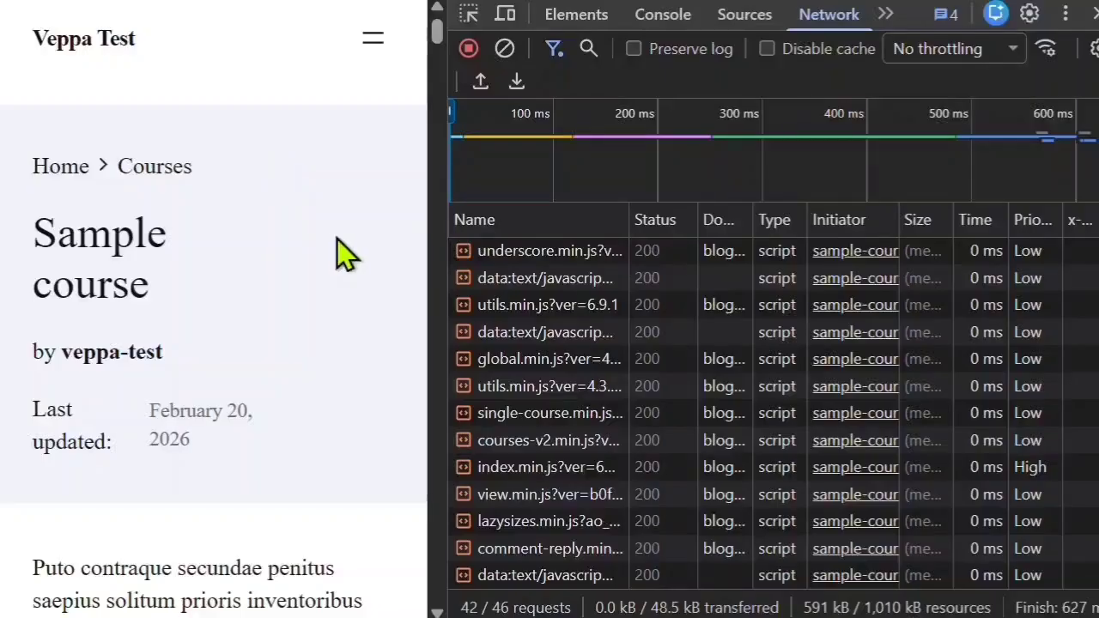
Step: Show the request type filters in the network log and examine the page's JS requests
{"action": "left_click", "coordinate": [554, 49]}
{"action": "left_click", "coordinate": [554, 49]}
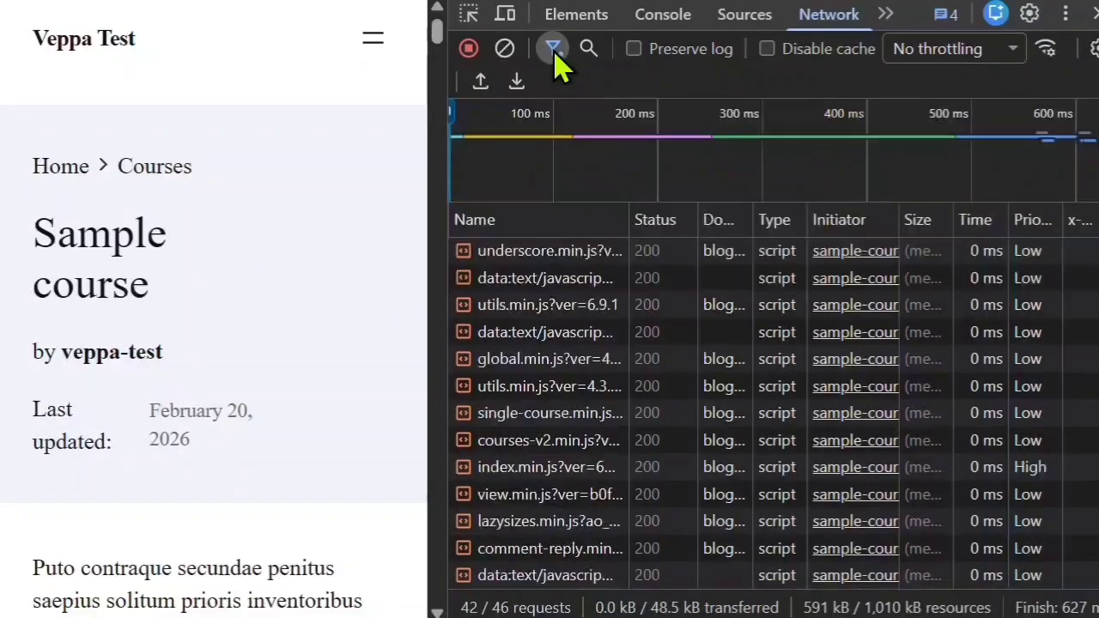
{"action": "left_click", "coordinate": [554, 49]}
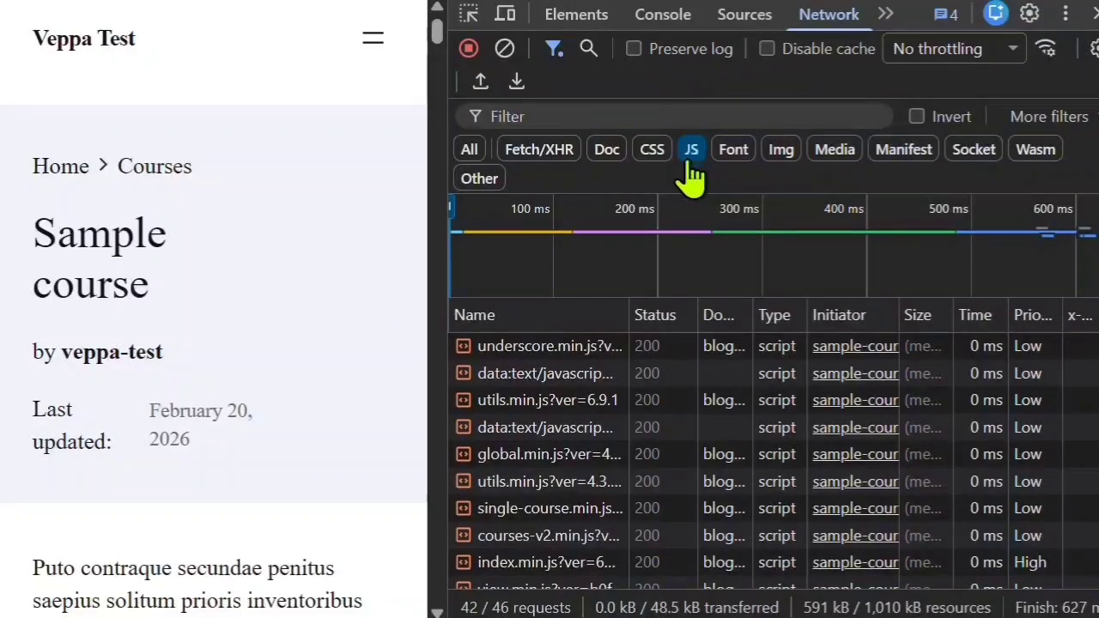
{"action": "scroll", "coordinate": [561, 447], "scroll_direction": "down", "scroll_amount": 2}
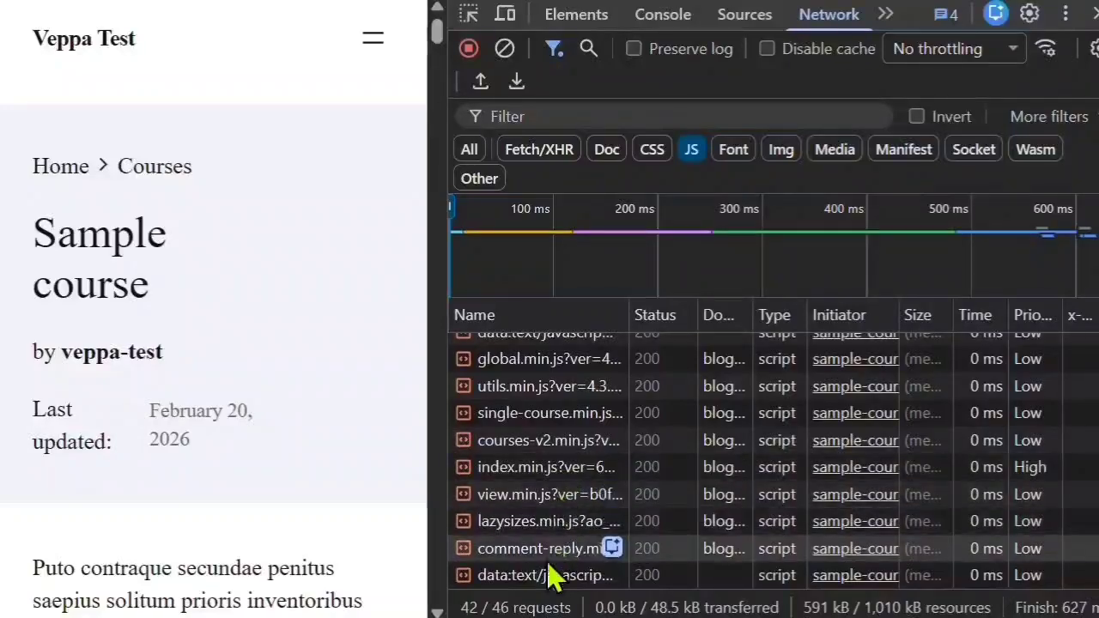
{"action": "scroll", "coordinate": [515, 455], "scroll_direction": "down", "scroll_amount": 3}
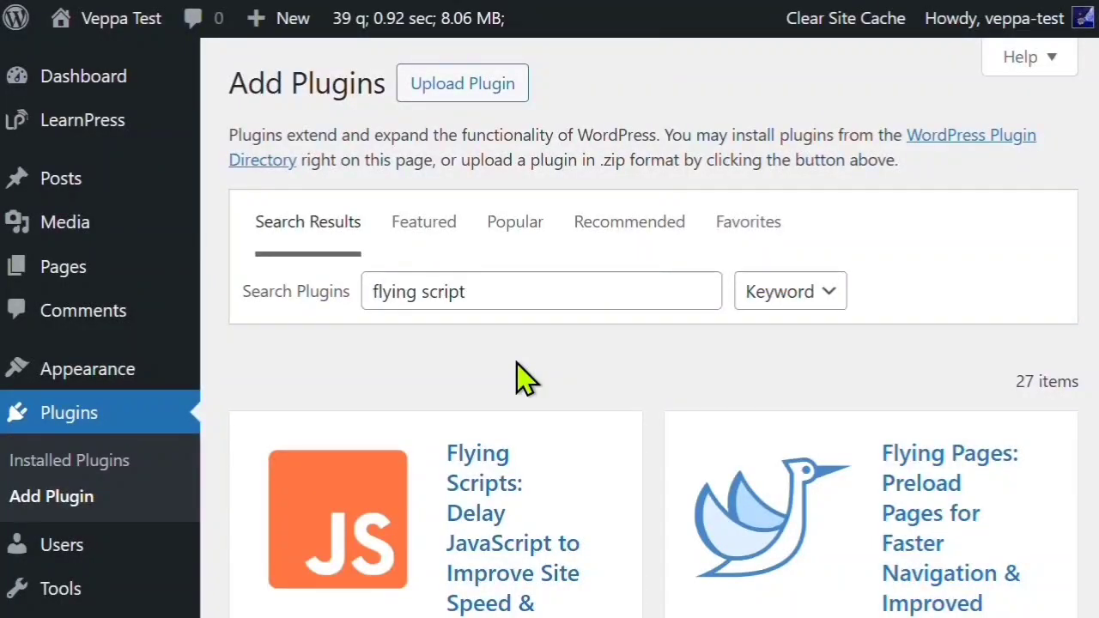
Step: Activate the Flying Scripts plugin from the WordPress plugin search results
{"action": "scroll", "coordinate": [526, 378], "scroll_direction": "down", "scroll_amount": 3}
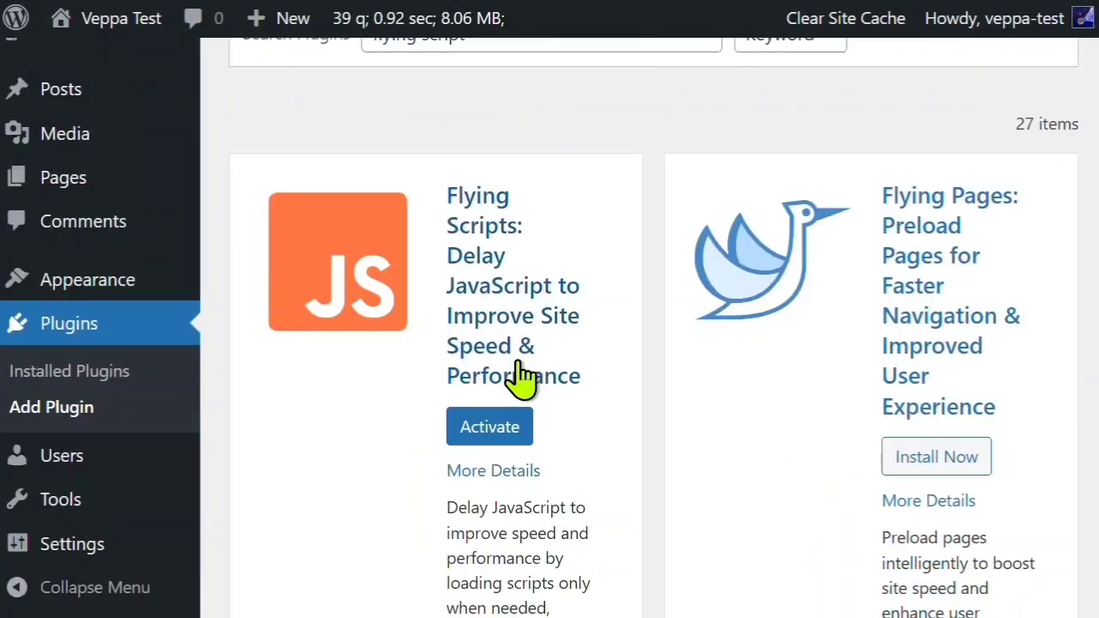
{"action": "scroll", "coordinate": [599, 331], "scroll_direction": "down", "scroll_amount": 3}
{"action": "scroll", "coordinate": [456, 166], "scroll_direction": "up", "scroll_amount": 3}
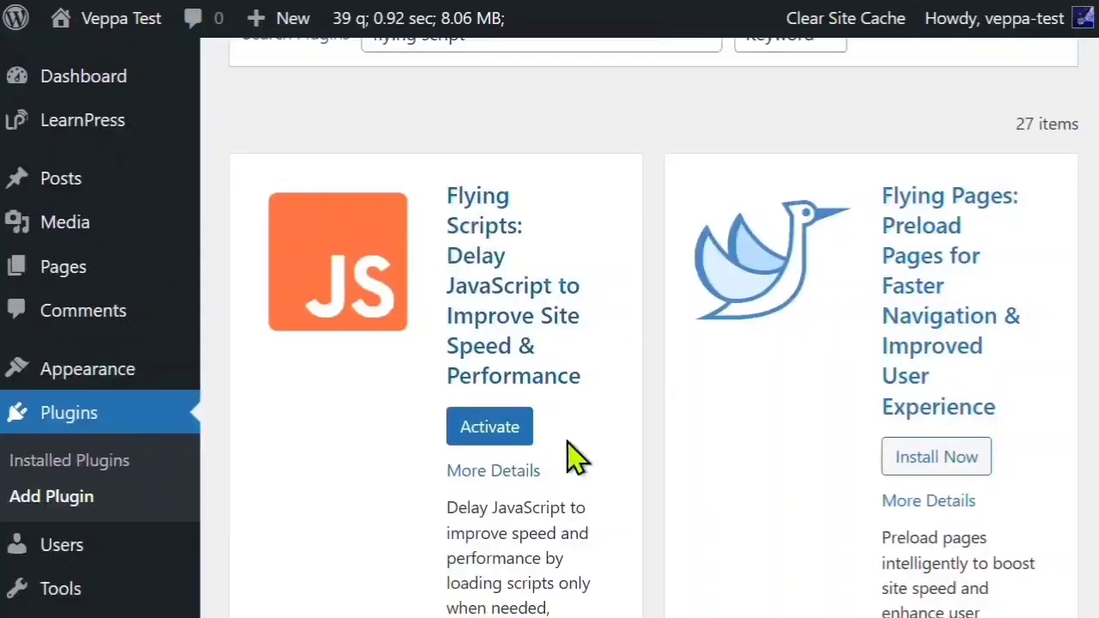
{"action": "left_click", "coordinate": [491, 429]}
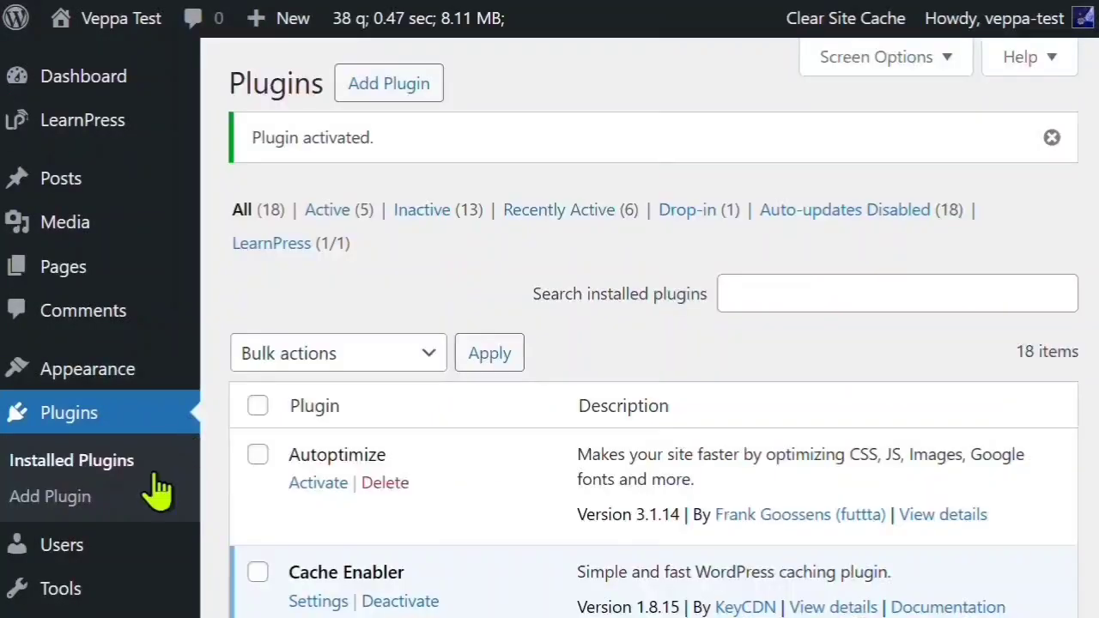
Step: Open the Flying Scripts settings page
{"action": "scroll", "coordinate": [35, 468], "scroll_direction": "down", "scroll_amount": 3}
{"action": "mouse_move", "coordinate": [101, 554]}
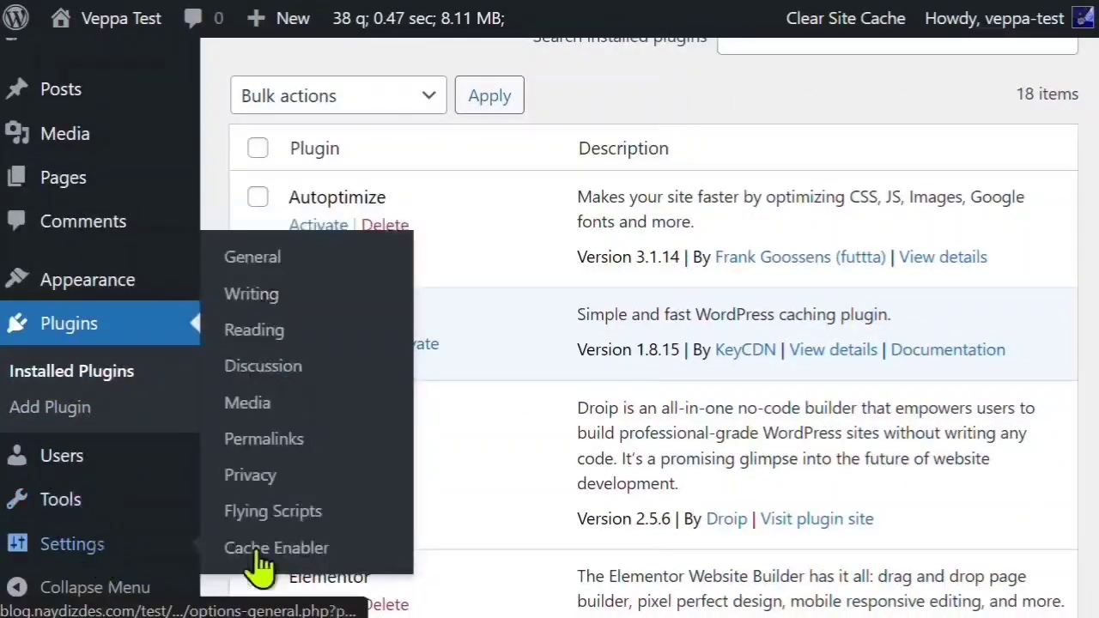
{"action": "left_click", "coordinate": [288, 513]}
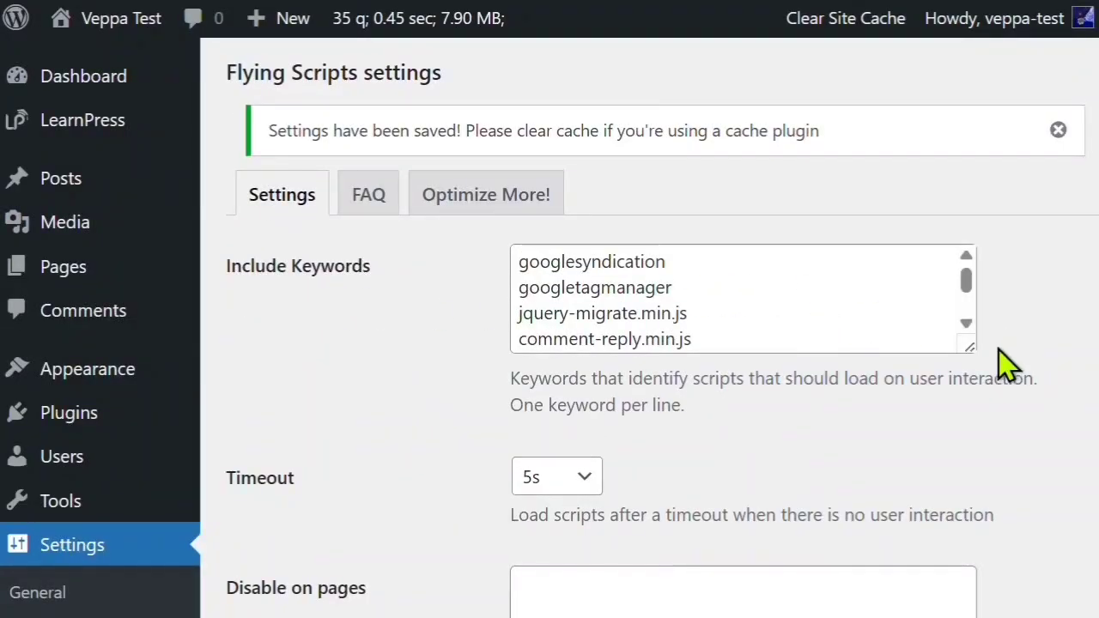
Step: Enlarge the Include Keywords box and review each script keyword from googlesyndication through /plugins/ and jQuery(
{"action": "left_click_drag", "start_coordinate": [971, 348], "coordinate": [970, 477]}
{"action": "key", "text": "ctrl+a"}
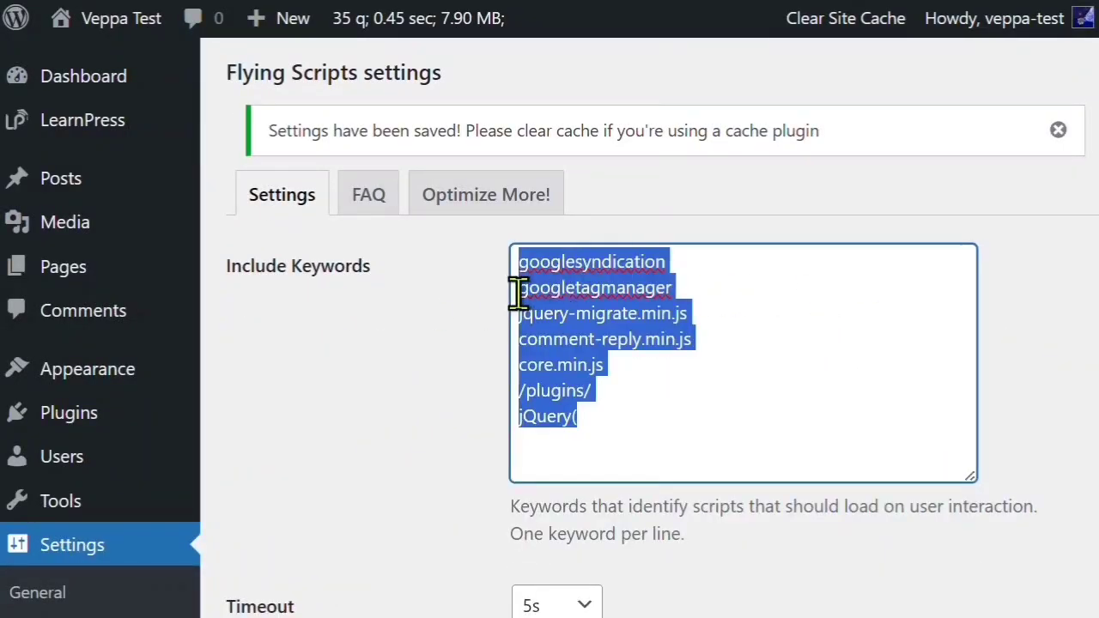
{"action": "left_click", "coordinate": [657, 415]}
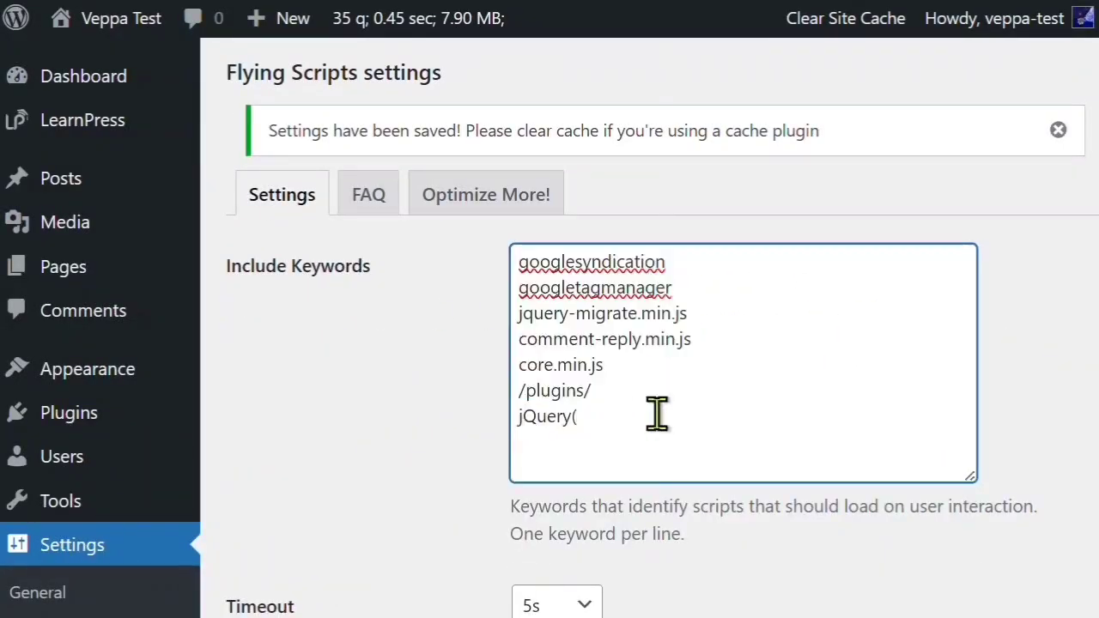
{"action": "double_click", "coordinate": [581, 263]}
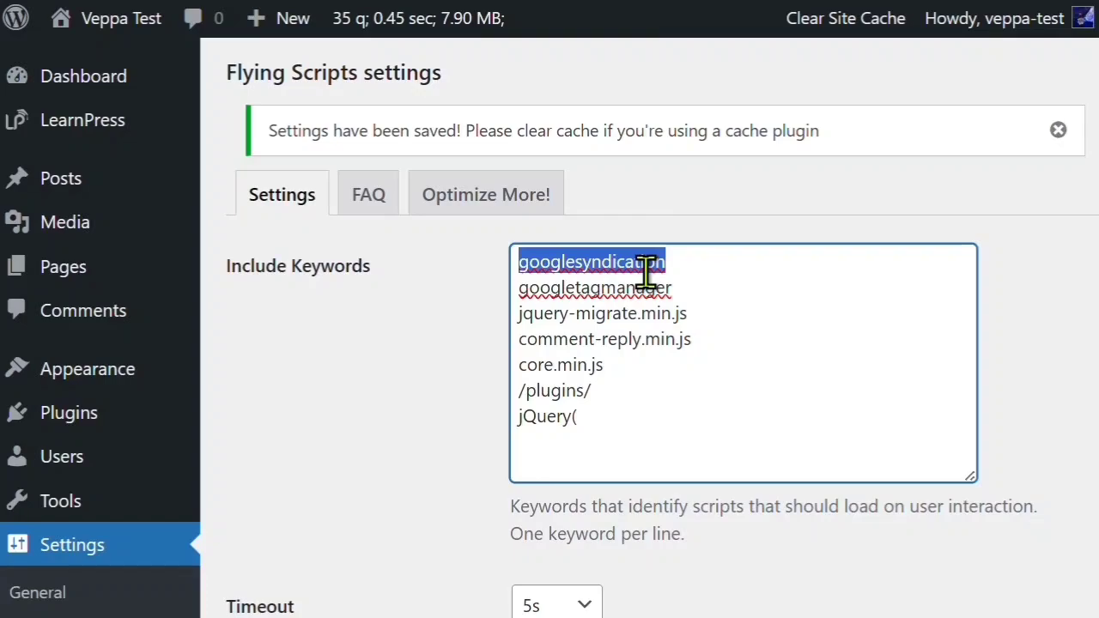
{"action": "double_click", "coordinate": [603, 289]}
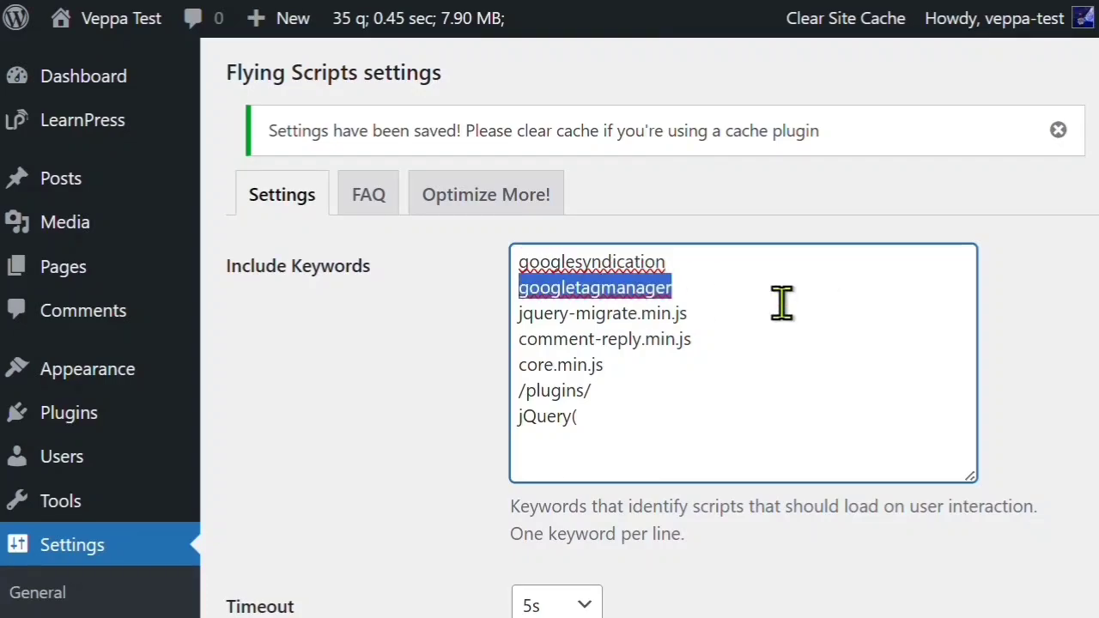
{"action": "left_click_drag", "start_coordinate": [519, 314], "coordinate": [698, 359]}
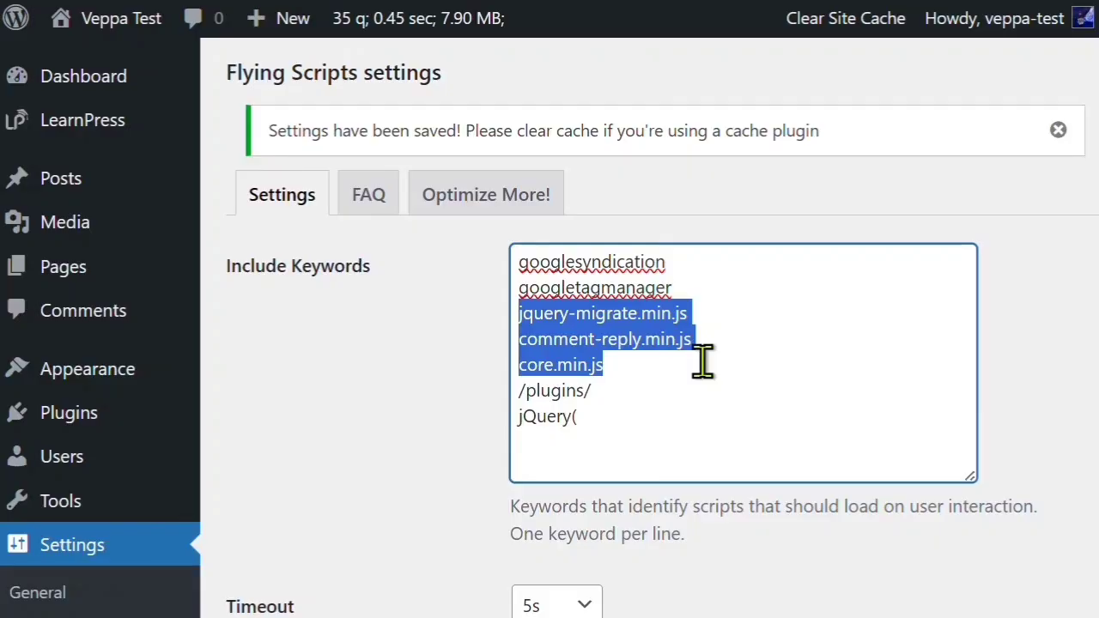
{"action": "left_click", "coordinate": [611, 387]}
{"action": "left_click_drag", "start_coordinate": [633, 389], "coordinate": [516, 391]}
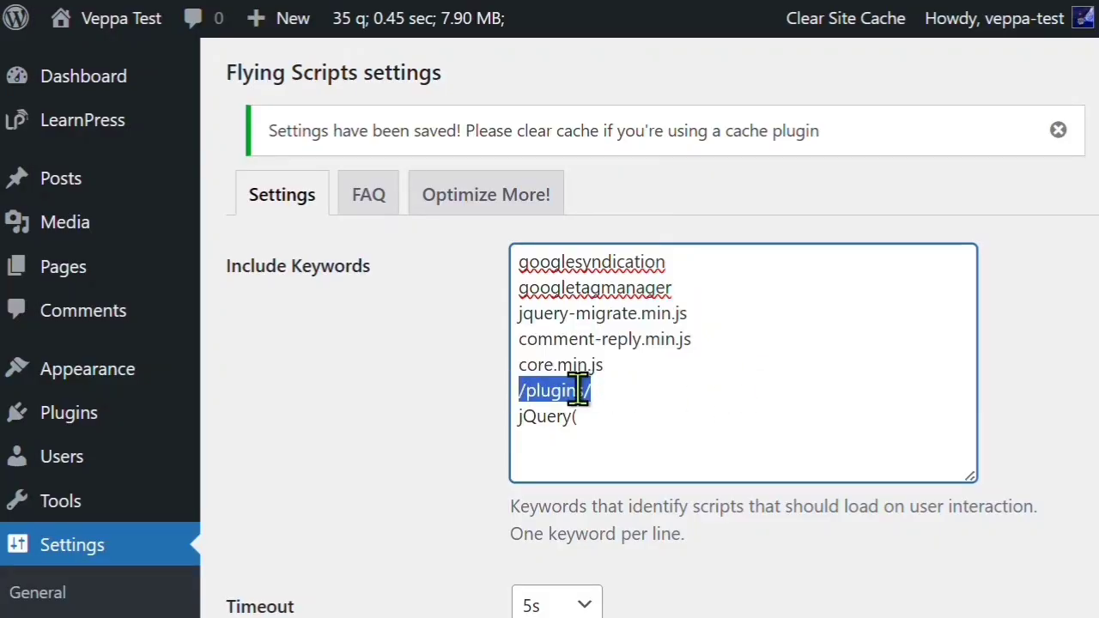
{"action": "left_click", "coordinate": [594, 420]}
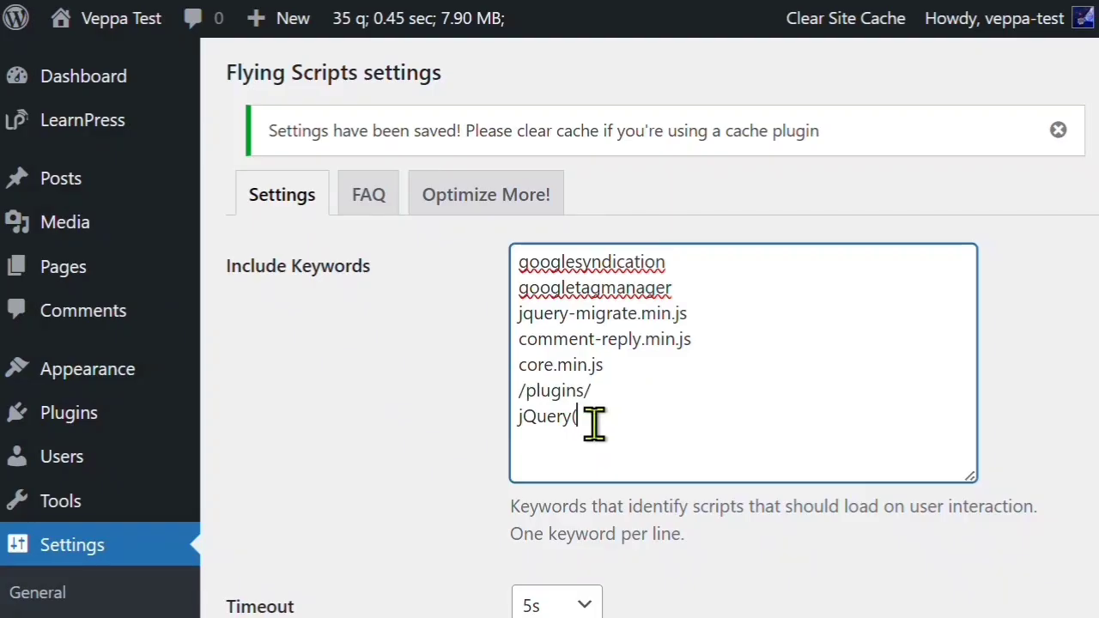
{"action": "left_click_drag", "start_coordinate": [594, 420], "coordinate": [496, 425]}
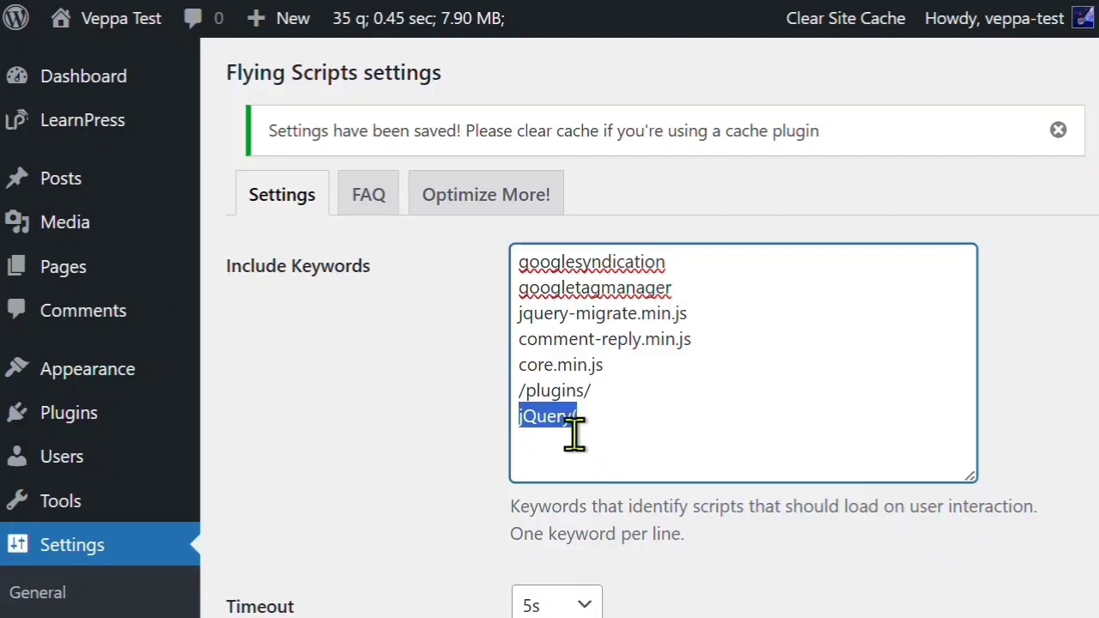
{"action": "left_click", "coordinate": [434, 438]}
Step: Save the Flying Scripts settings with the 5s timeout and clear the site cache
{"action": "scroll", "coordinate": [442, 433], "scroll_direction": "down", "scroll_amount": 3}
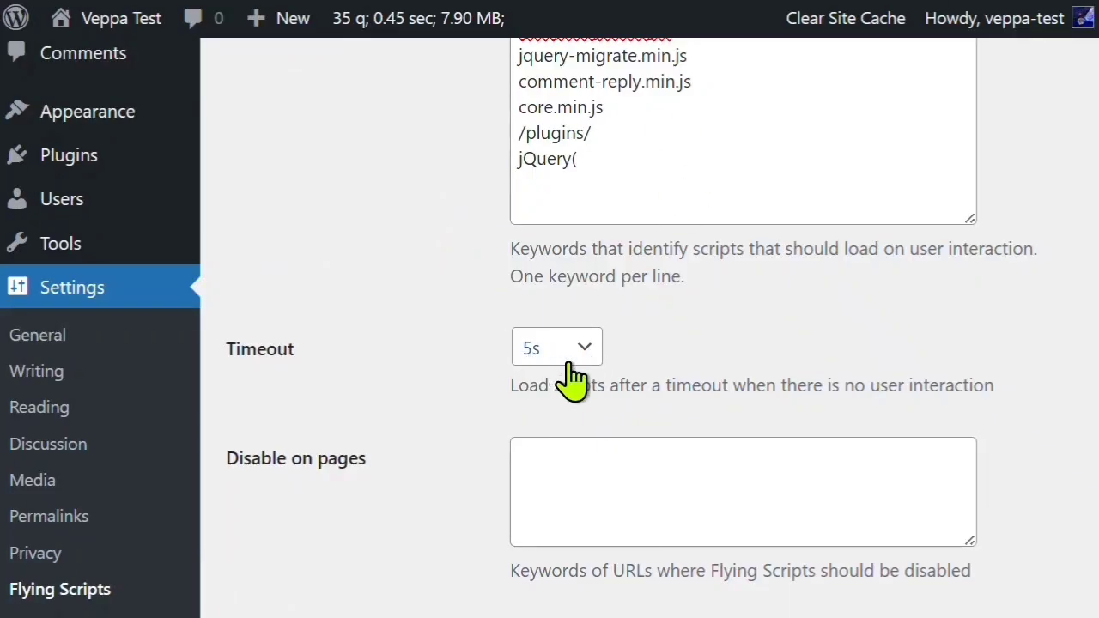
{"action": "scroll", "coordinate": [490, 392], "scroll_direction": "up", "scroll_amount": 3}
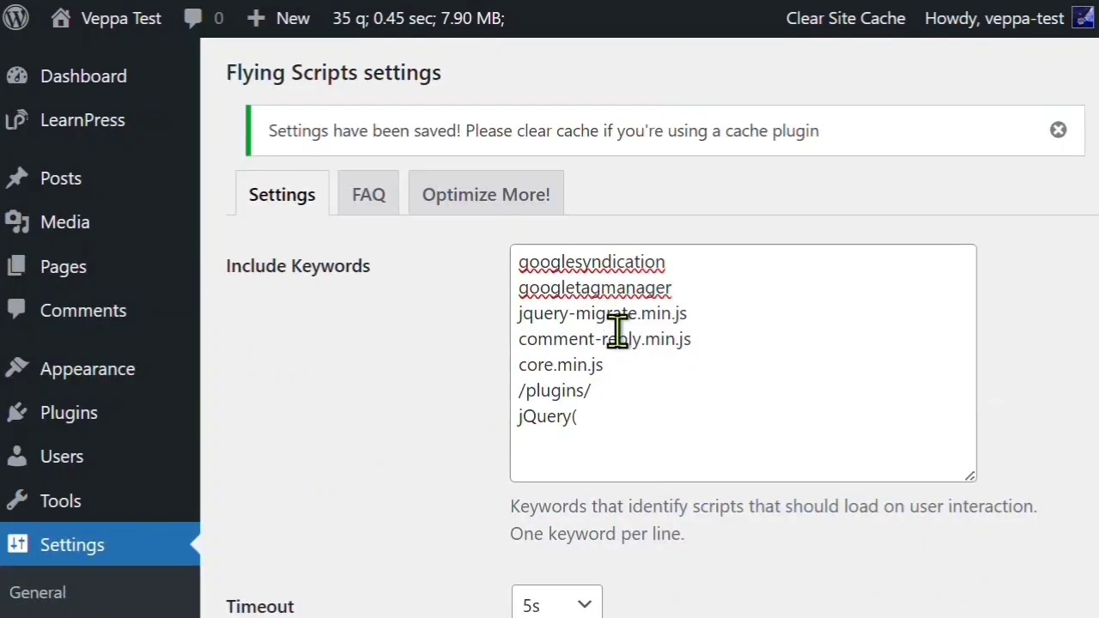
{"action": "scroll", "coordinate": [437, 479], "scroll_direction": "down", "scroll_amount": 5}
{"action": "left_click", "coordinate": [292, 474]}
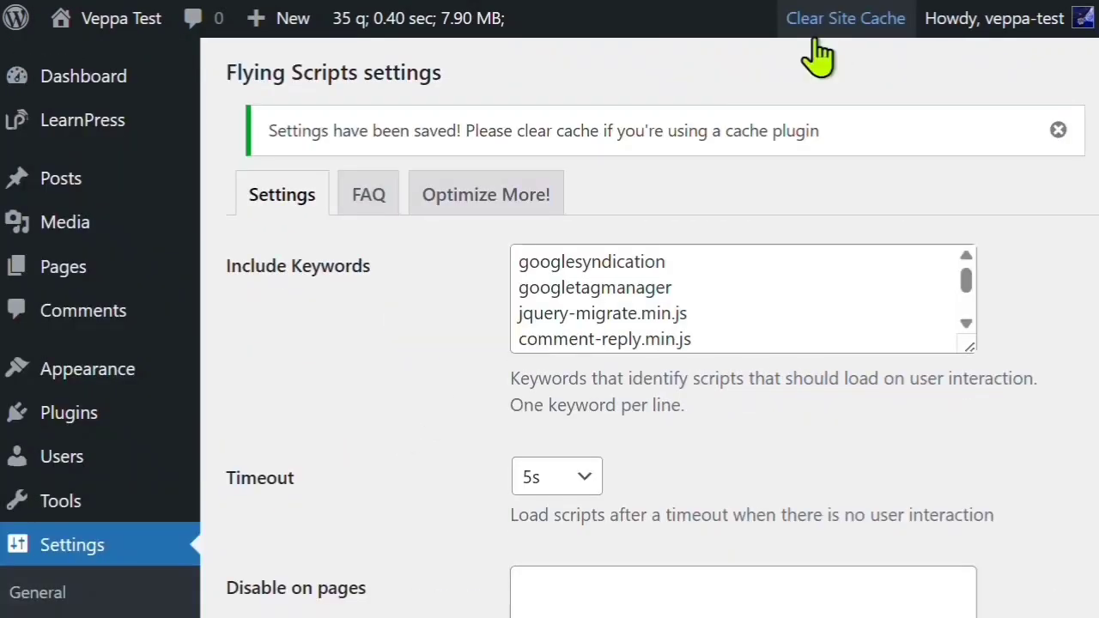
{"action": "left_click", "coordinate": [821, 19]}
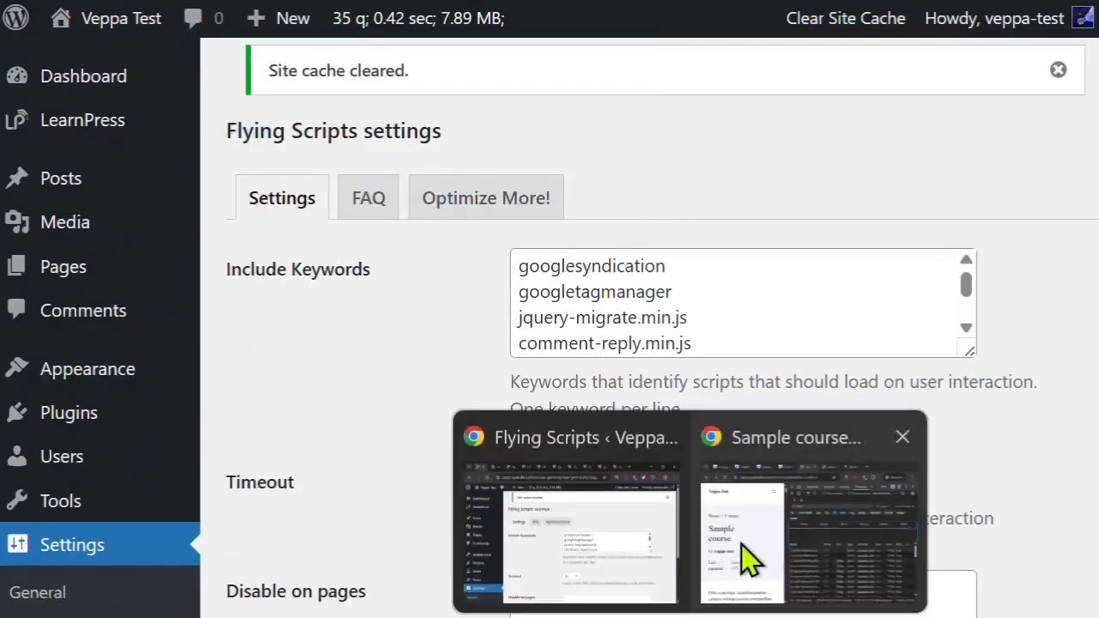
Step: Return to the Sample course page, reload it and examine which JS requests load
{"action": "left_click", "coordinate": [743, 490]}
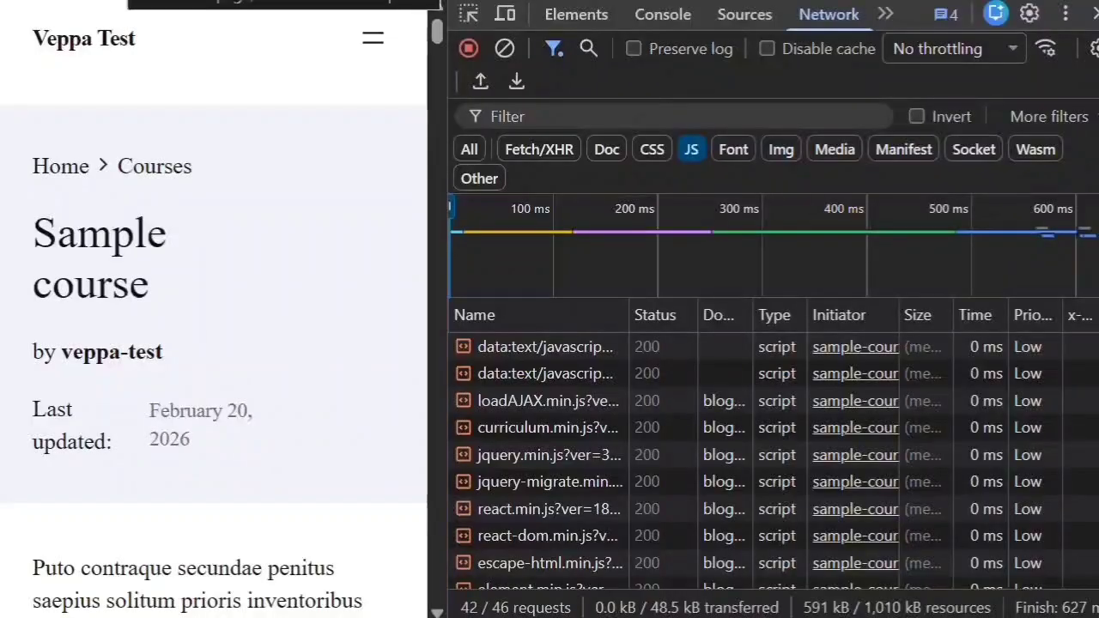
{"action": "key", "text": "F5"}
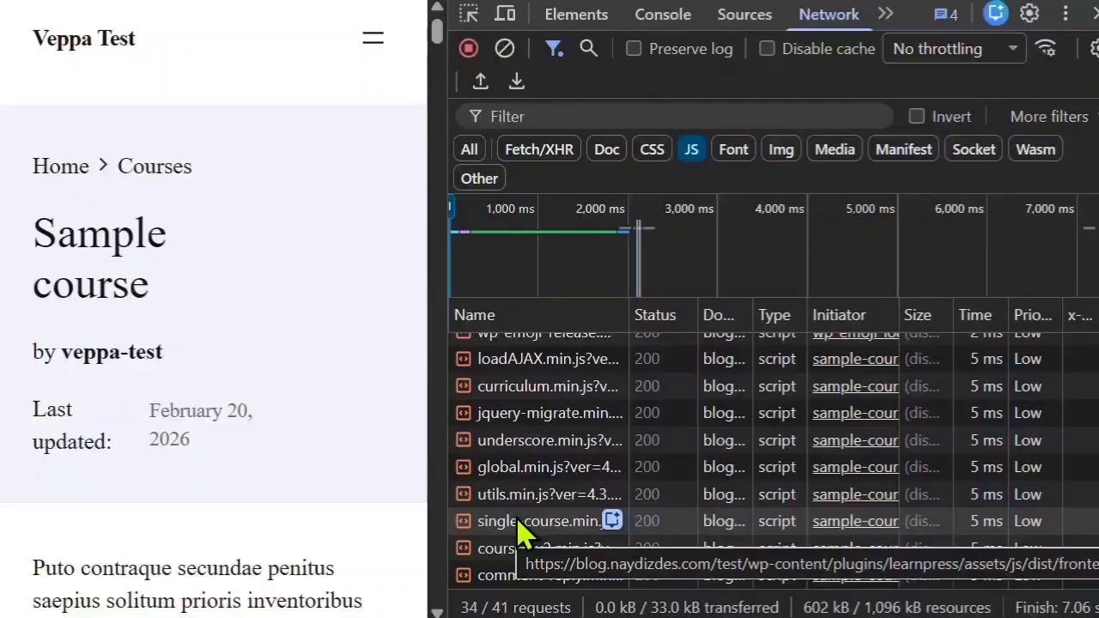
{"action": "scroll", "coordinate": [519, 525], "scroll_direction": "down", "scroll_amount": 5}
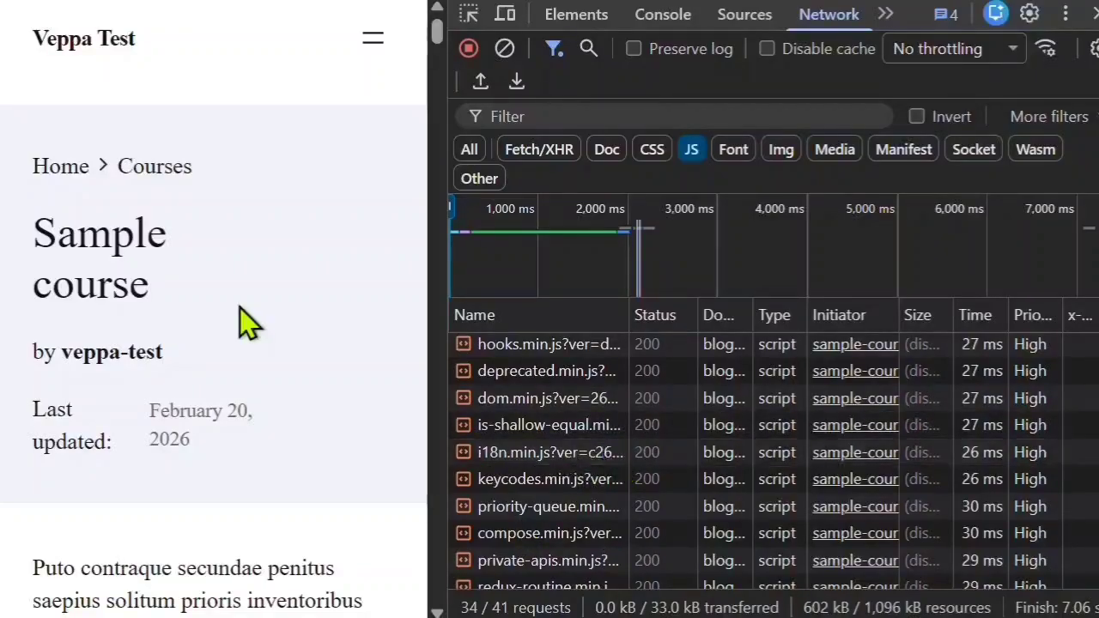
Step: Open the Sample course page's source, find ".js" and examine which script tags are delayed and which paths the others share
{"action": "key", "text": "ctrl+u"}
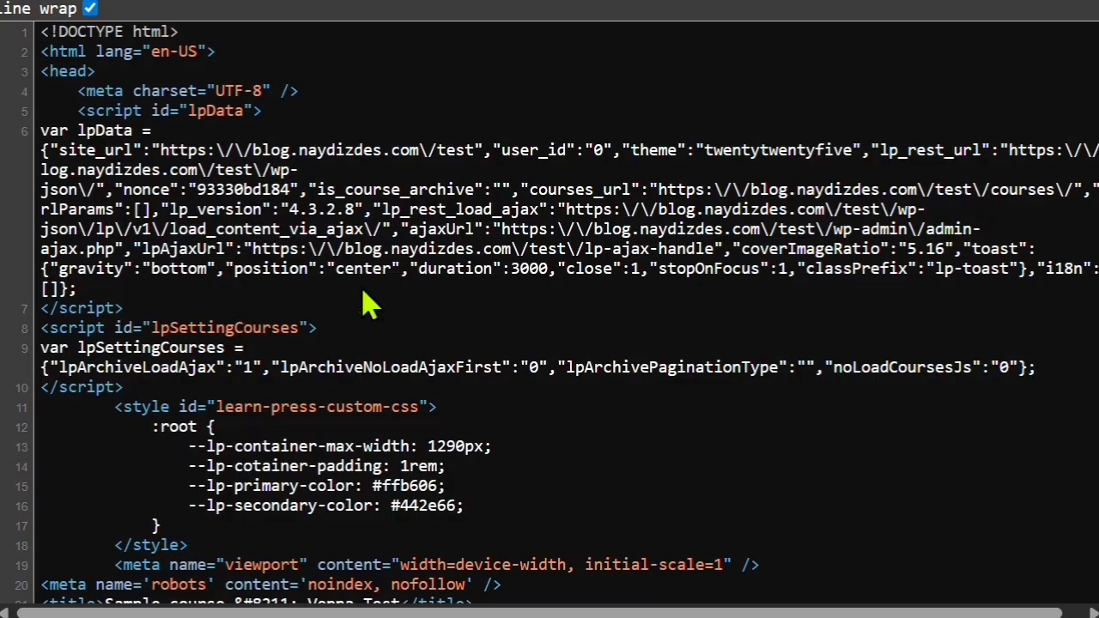
{"action": "key", "text": "ctrl+f"}
{"action": "type", "text": ".js"}
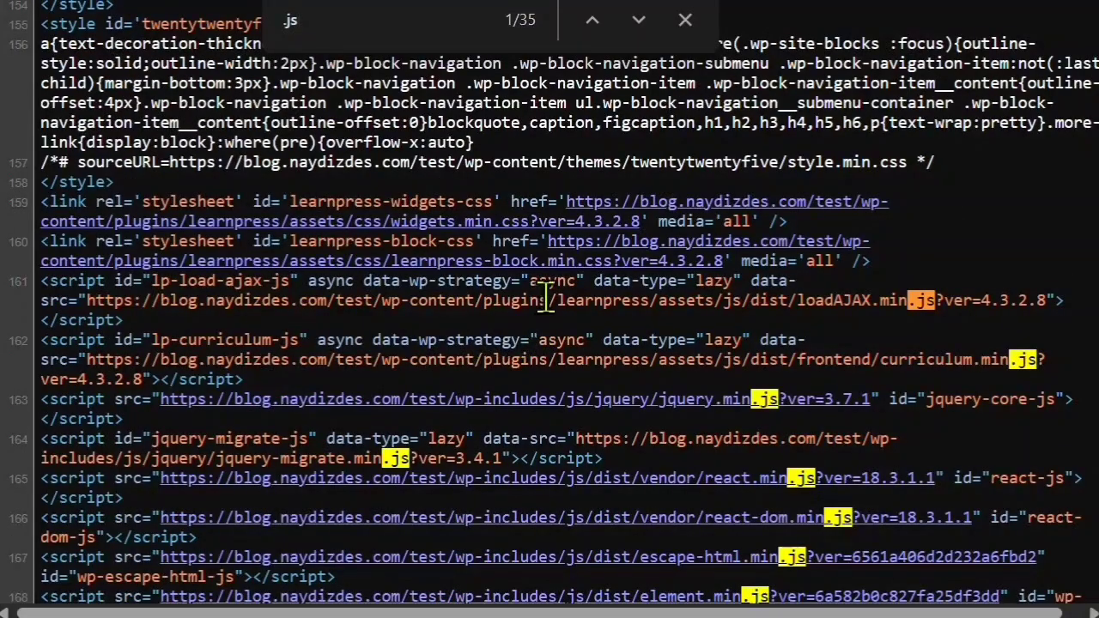
{"action": "double_click", "coordinate": [517, 299]}
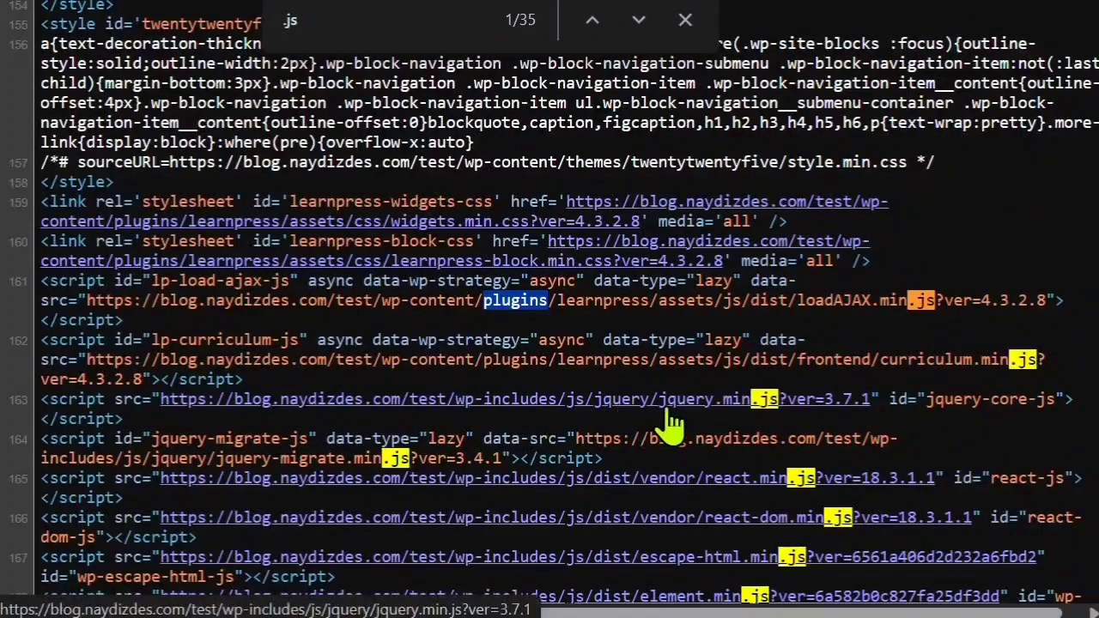
{"action": "scroll", "coordinate": [597, 432], "scroll_direction": "down", "scroll_amount": 1}
{"action": "scroll", "coordinate": [597, 432], "scroll_direction": "down", "scroll_amount": 3}
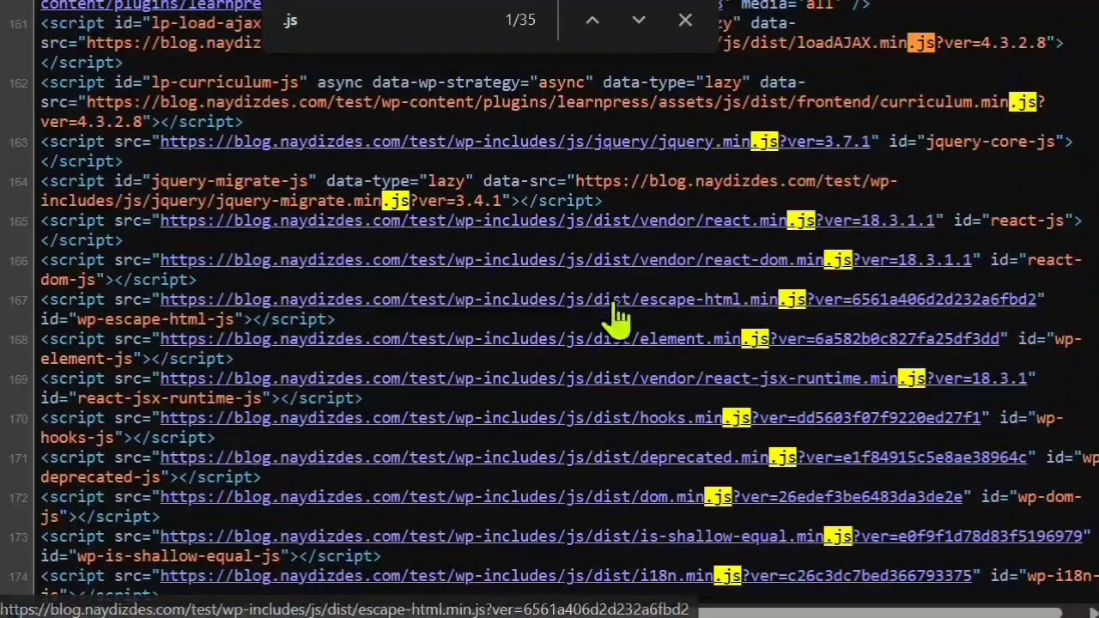
Step: Return to the Flying Scripts settings and add /js/dist/ as a new line in the Include Keywords
{"action": "mouse_move", "coordinate": [691, 614]}
{"action": "left_click", "coordinate": [576, 516]}
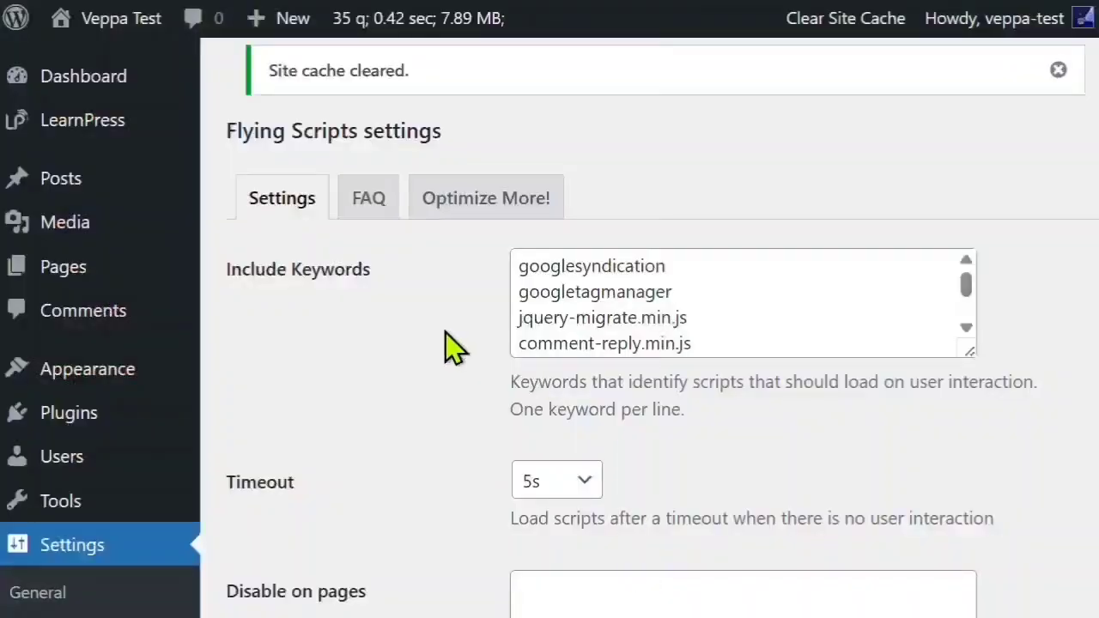
{"action": "left_click_drag", "start_coordinate": [970, 352], "coordinate": [949, 565]}
{"action": "left_click", "coordinate": [741, 442]}
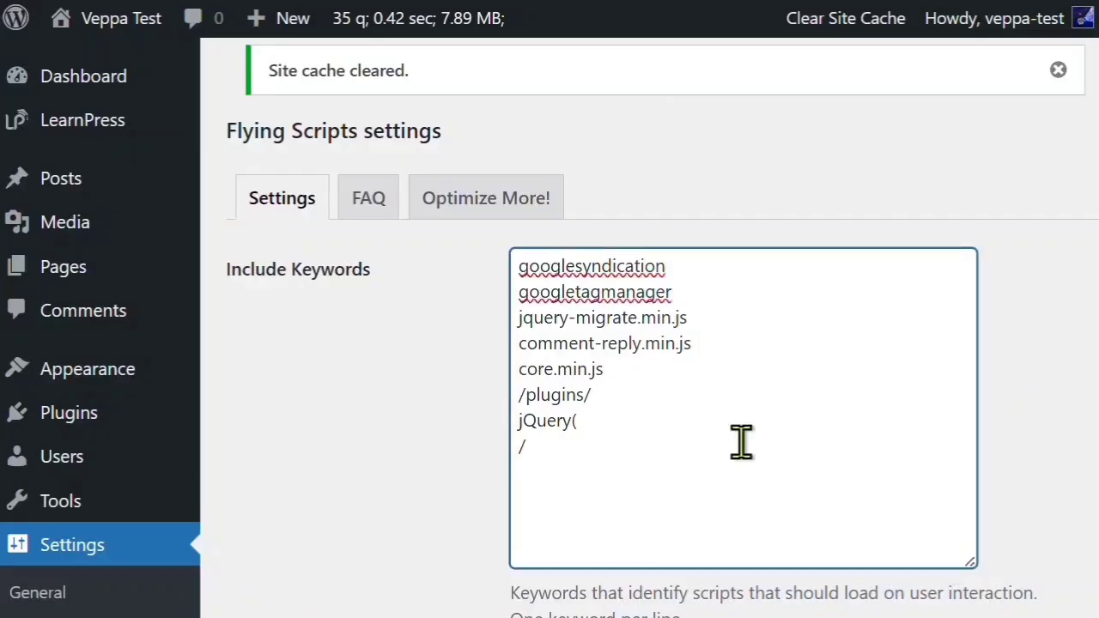
{"action": "type", "text": "js/dist/"}
Step: Save the Flying Scripts settings with the /js/dist/ keyword and clear the site cache
{"action": "scroll", "coordinate": [442, 437], "scroll_direction": "down", "scroll_amount": 6}
{"action": "left_click", "coordinate": [307, 470]}
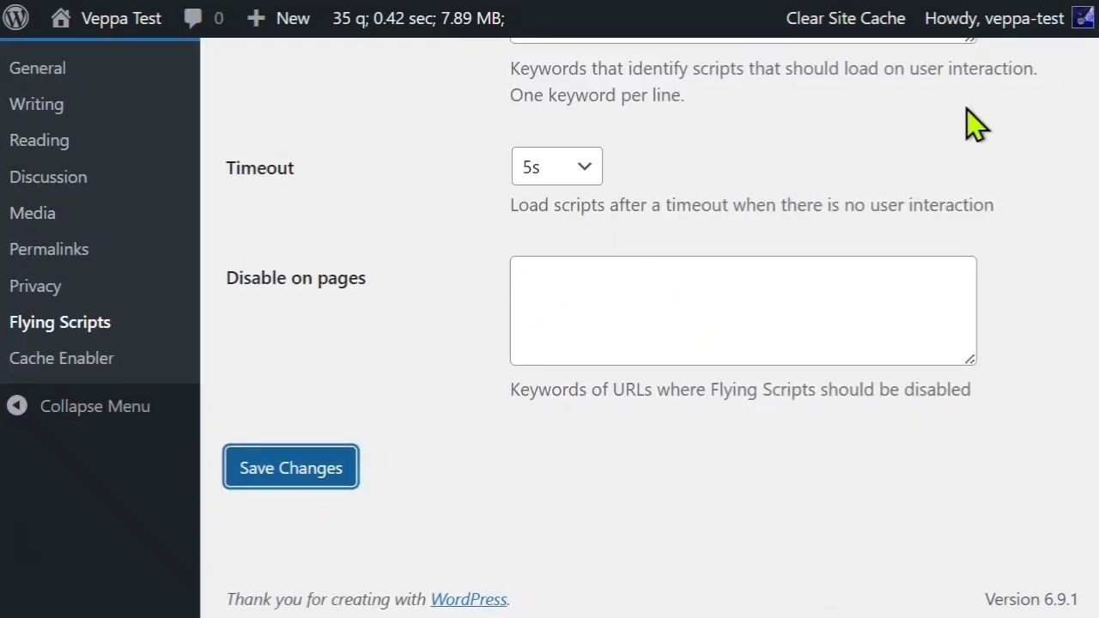
{"action": "left_click", "coordinate": [851, 19]}
Step: Go back to the Sample course page source and examine the /js/dist/ script tags and the inline wp-i18n-js-after script
{"action": "mouse_move", "coordinate": [745, 515]}
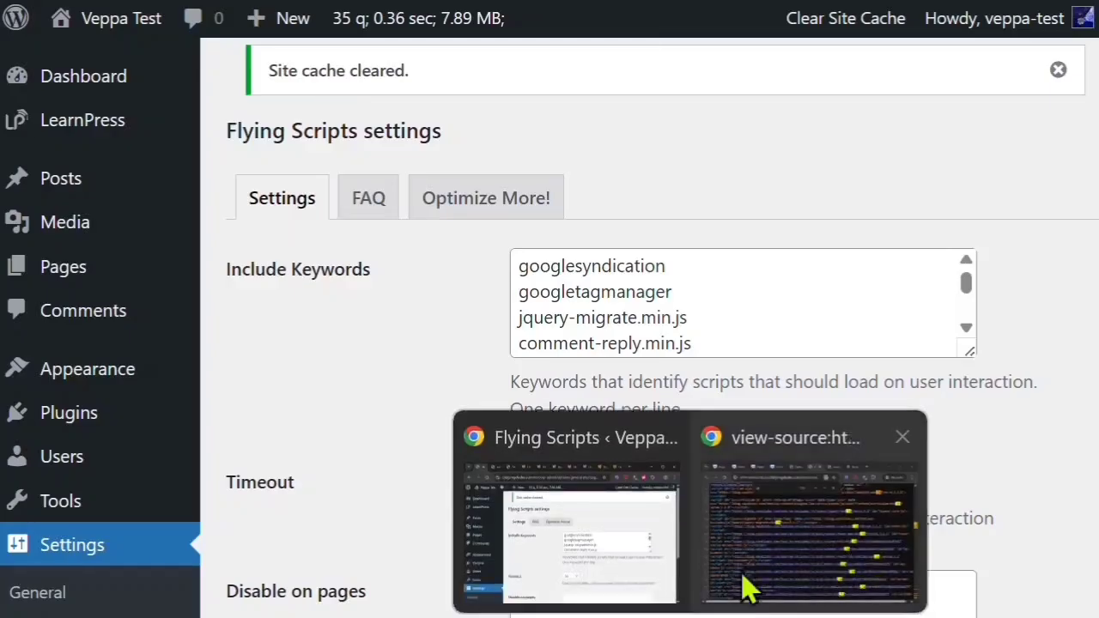
{"action": "left_click", "coordinate": [799, 524]}
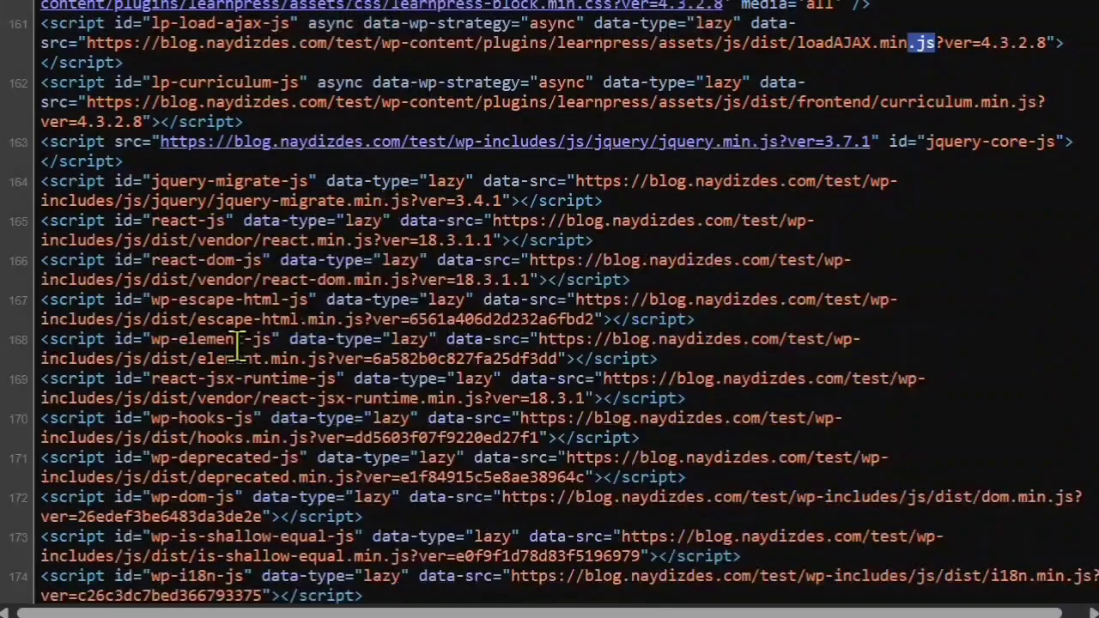
{"action": "left_click_drag", "start_coordinate": [200, 263], "coordinate": [610, 361]}
{"action": "left_click", "coordinate": [680, 396]}
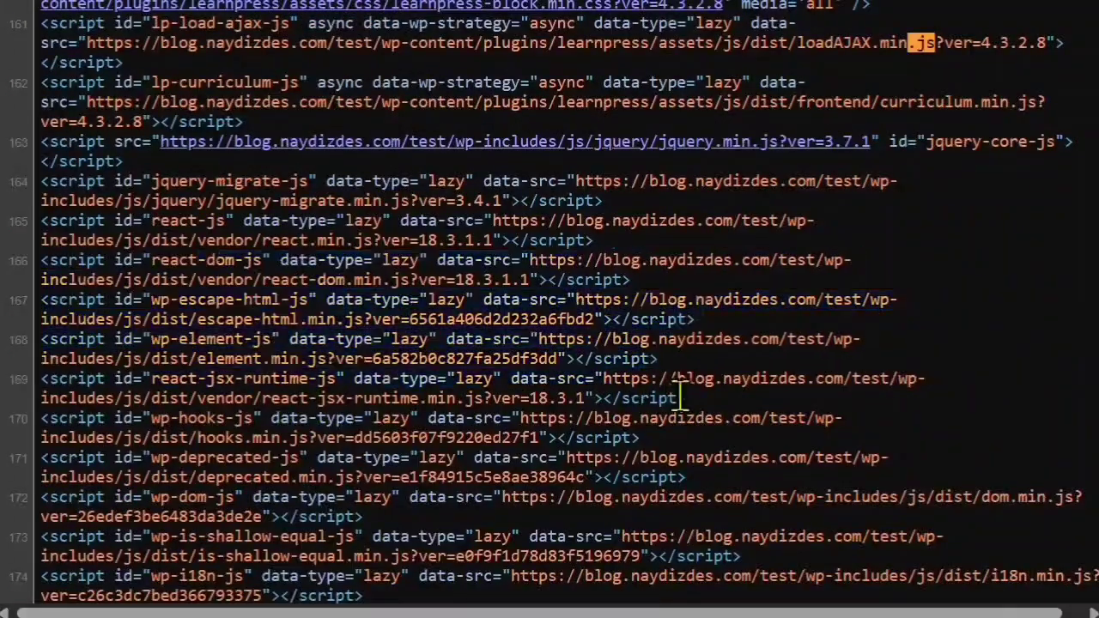
{"action": "left_click_drag", "start_coordinate": [182, 318], "coordinate": [419, 325]}
{"action": "left_click", "coordinate": [415, 371]}
{"action": "scroll", "coordinate": [610, 395], "scroll_direction": "down", "scroll_amount": 3}
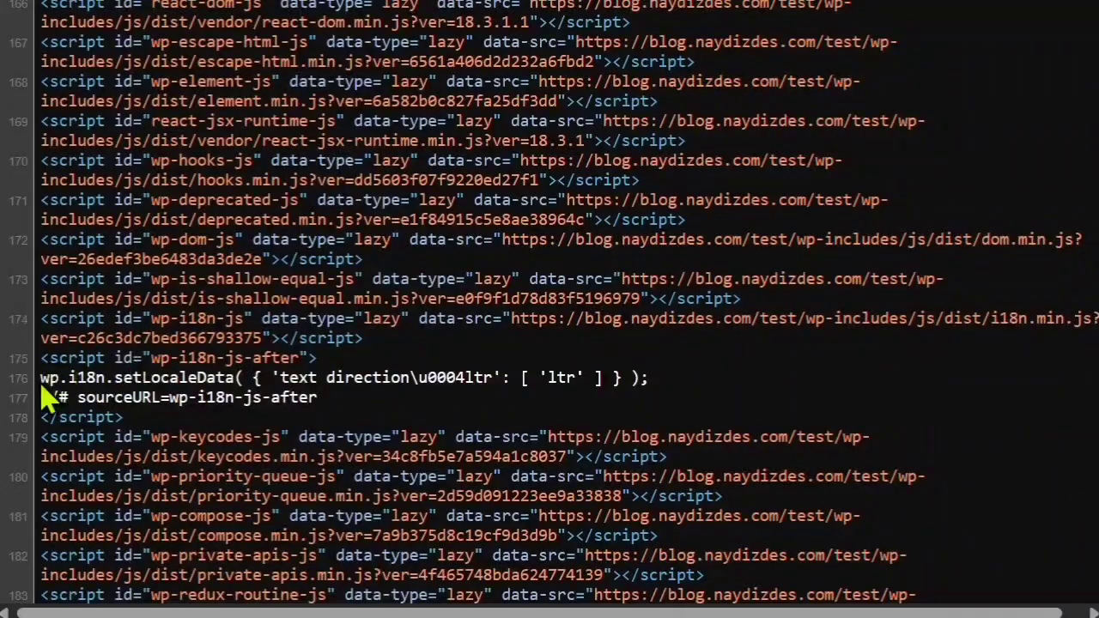
{"action": "left_click_drag", "start_coordinate": [41, 377], "coordinate": [289, 404]}
{"action": "left_click", "coordinate": [369, 425]}
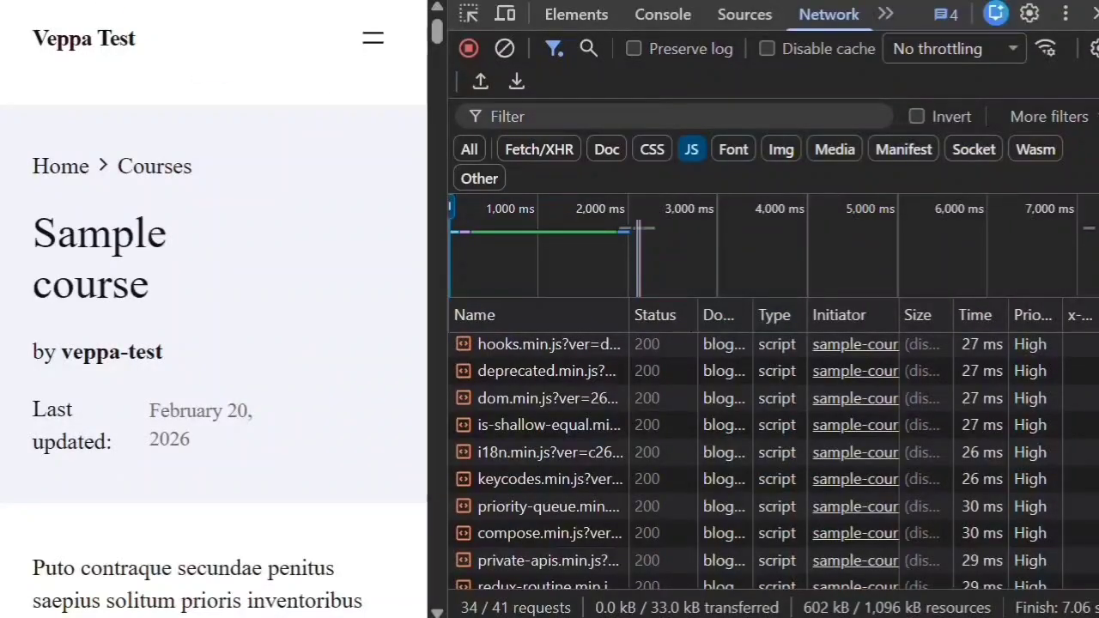
Step: Reload the Sample course page, review its console errors and inspect the "wp." call in the wp-i18n-js-after source
{"action": "key", "text": "ctrl+r"}
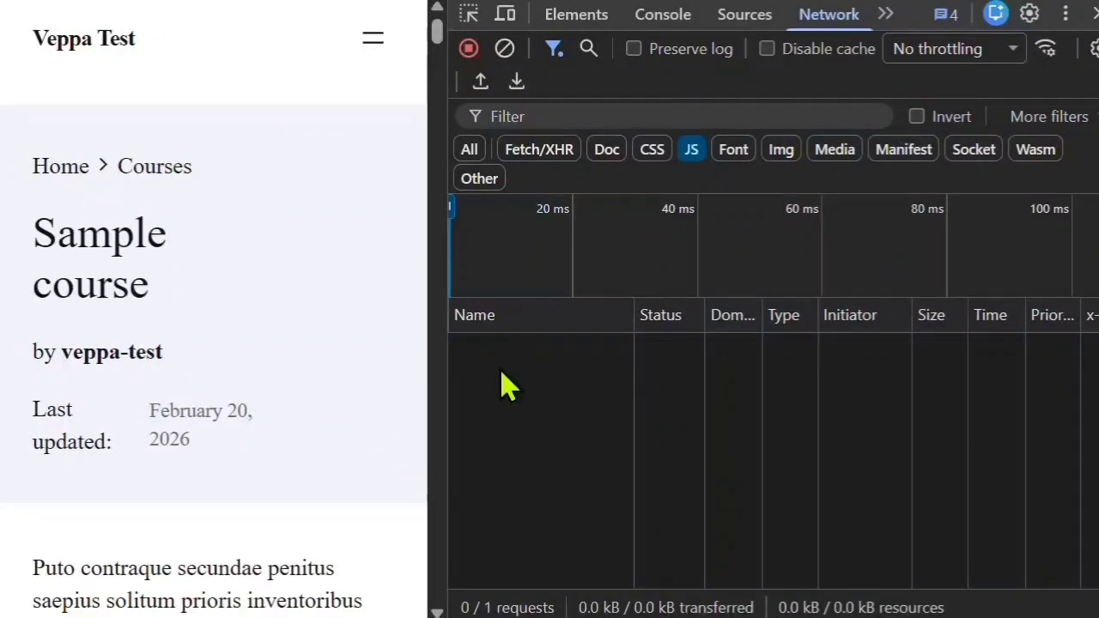
{"action": "left_click", "coordinate": [658, 23]}
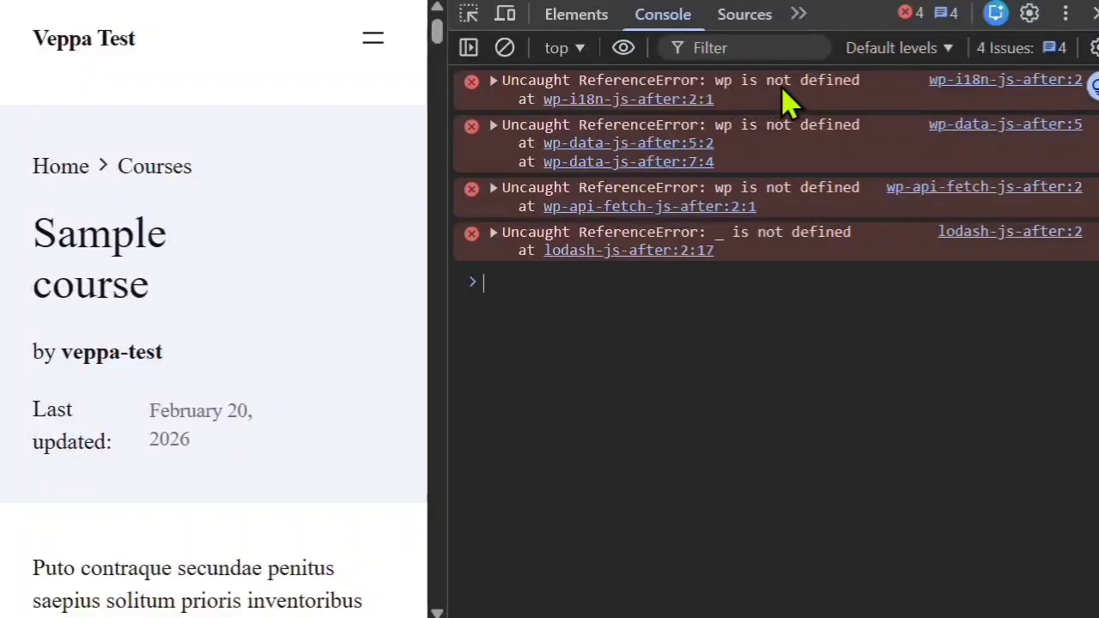
{"action": "scroll", "coordinate": [665, 344], "scroll_direction": "up", "scroll_amount": 3}
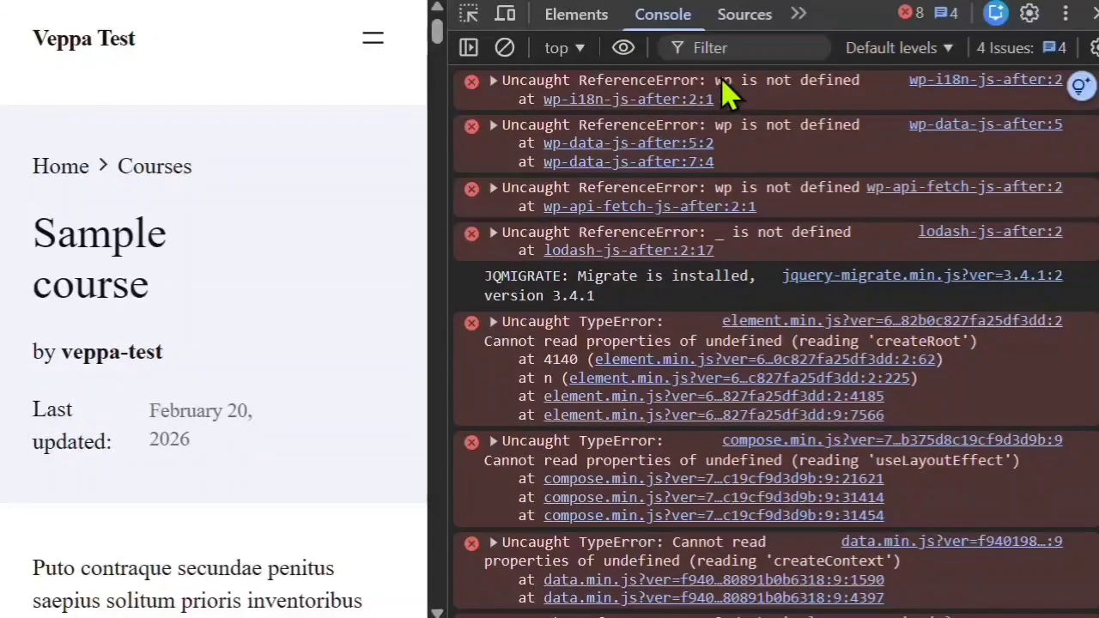
{"action": "left_click", "coordinate": [659, 99]}
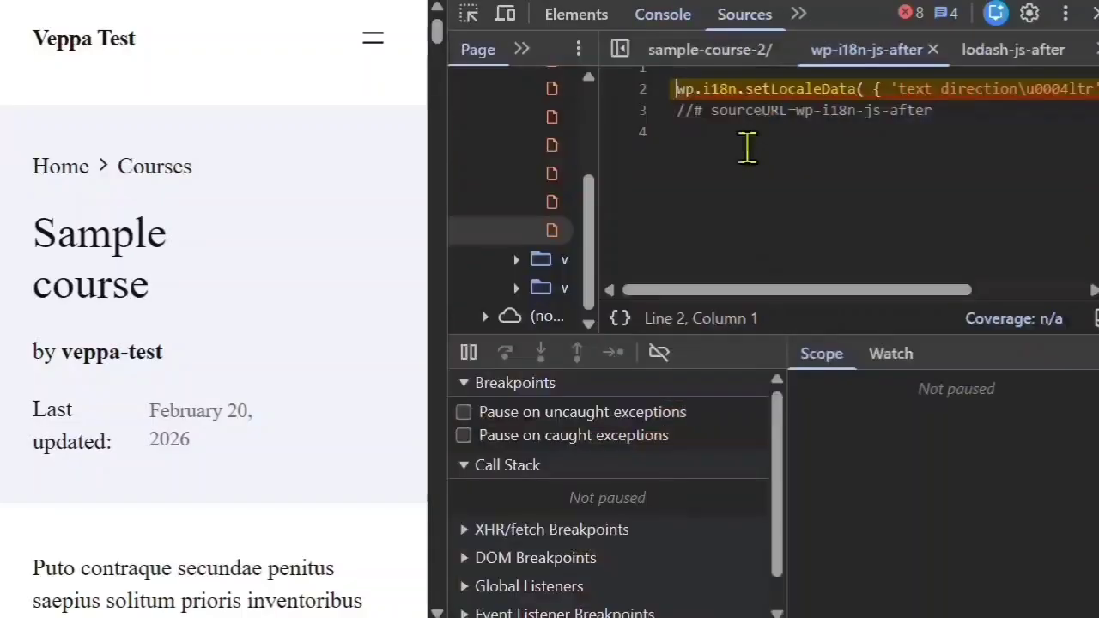
{"action": "left_click_drag", "start_coordinate": [675, 88], "coordinate": [703, 88]}
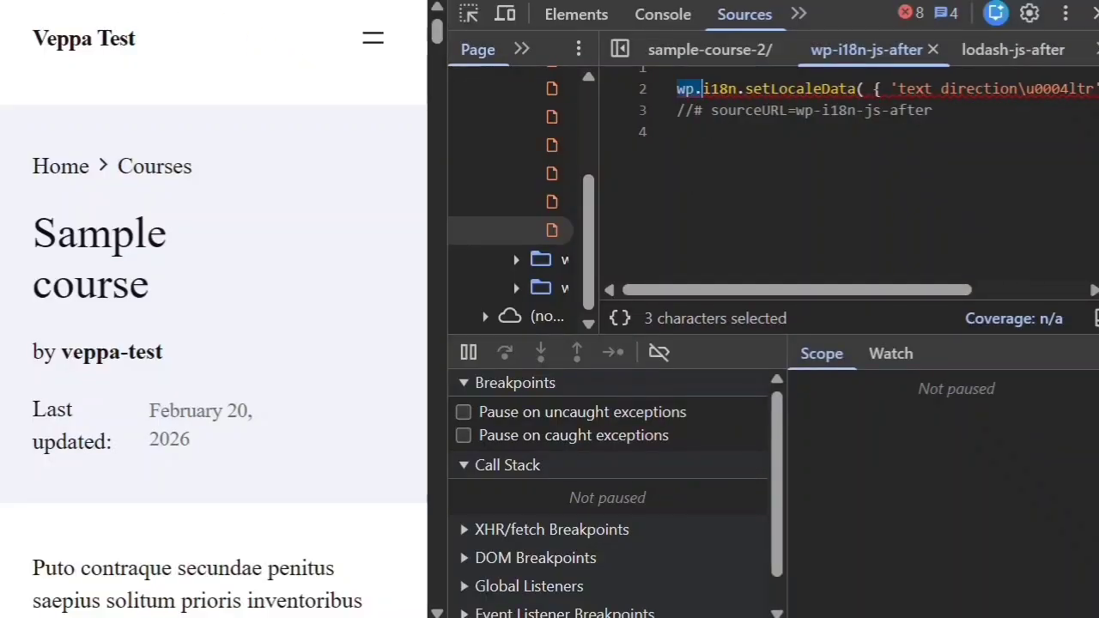
Step: Return to the Flying Scripts settings and add wp. on a new line below /js/dist/ in the Include Keywords
{"action": "mouse_move", "coordinate": [687, 617]}
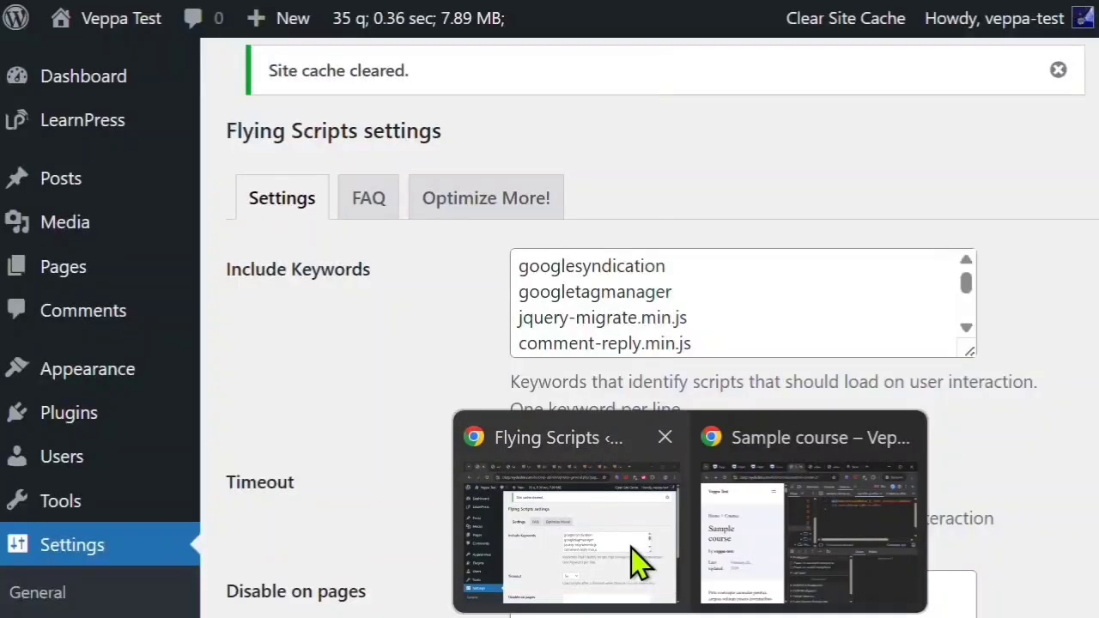
{"action": "left_click", "coordinate": [633, 488]}
{"action": "scroll", "coordinate": [850, 326], "scroll_direction": "down", "scroll_amount": 3}
{"action": "left_click", "coordinate": [730, 332]}
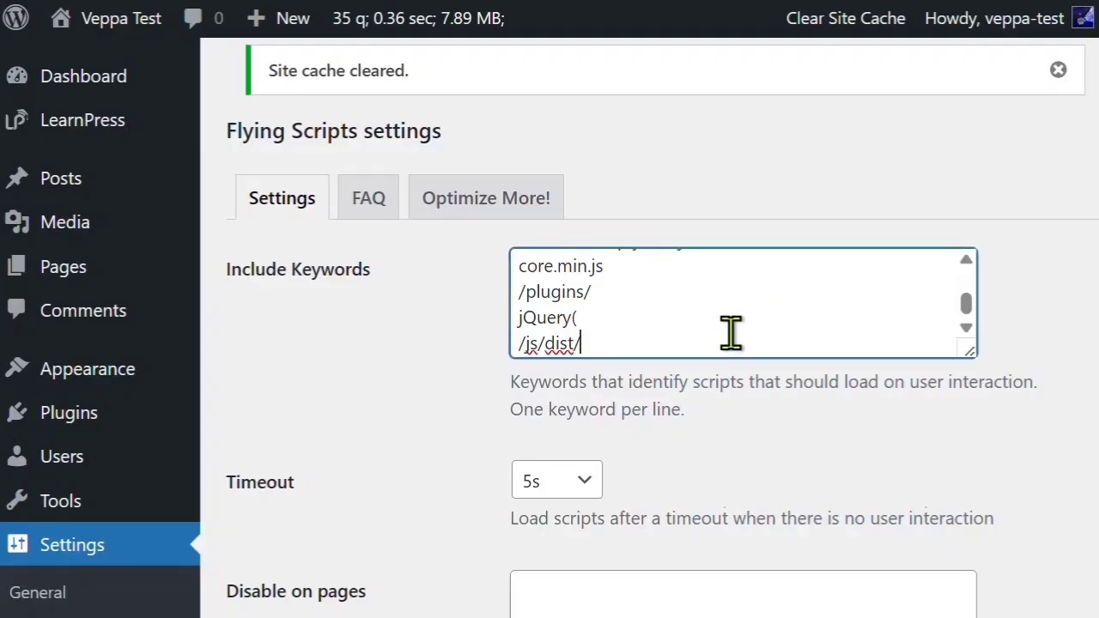
{"action": "scroll", "coordinate": [731, 331], "scroll_direction": "down", "scroll_amount": 3}
{"action": "key", "text": "Return"}
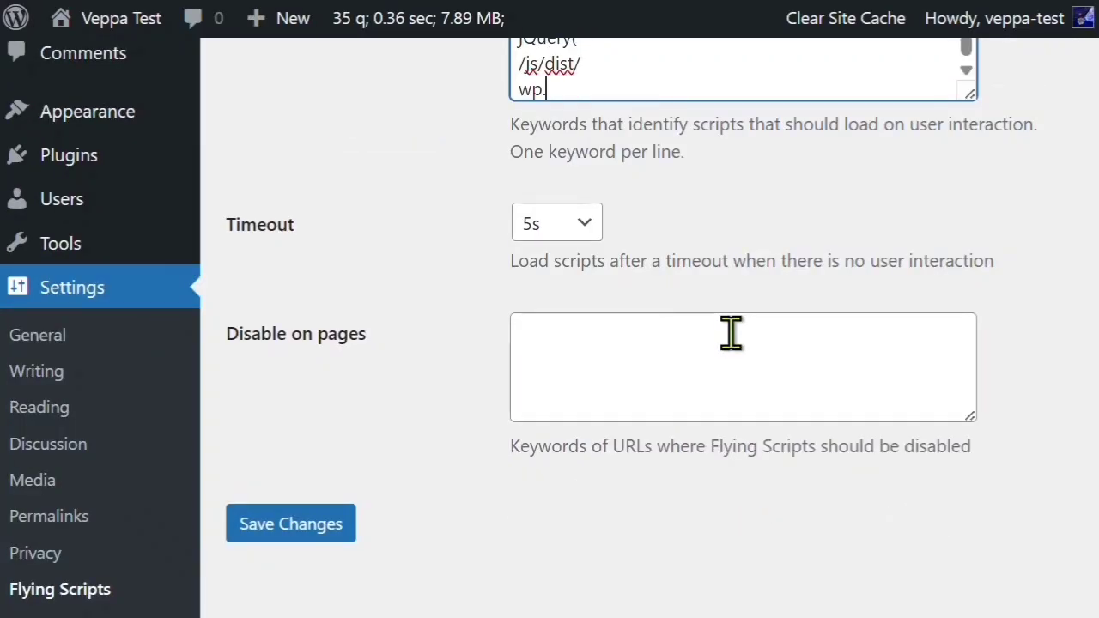
Step: Return to the Sample course page's console and inspect the "_." call in the lodash-js-after source
{"action": "key", "text": "alt+Tab"}
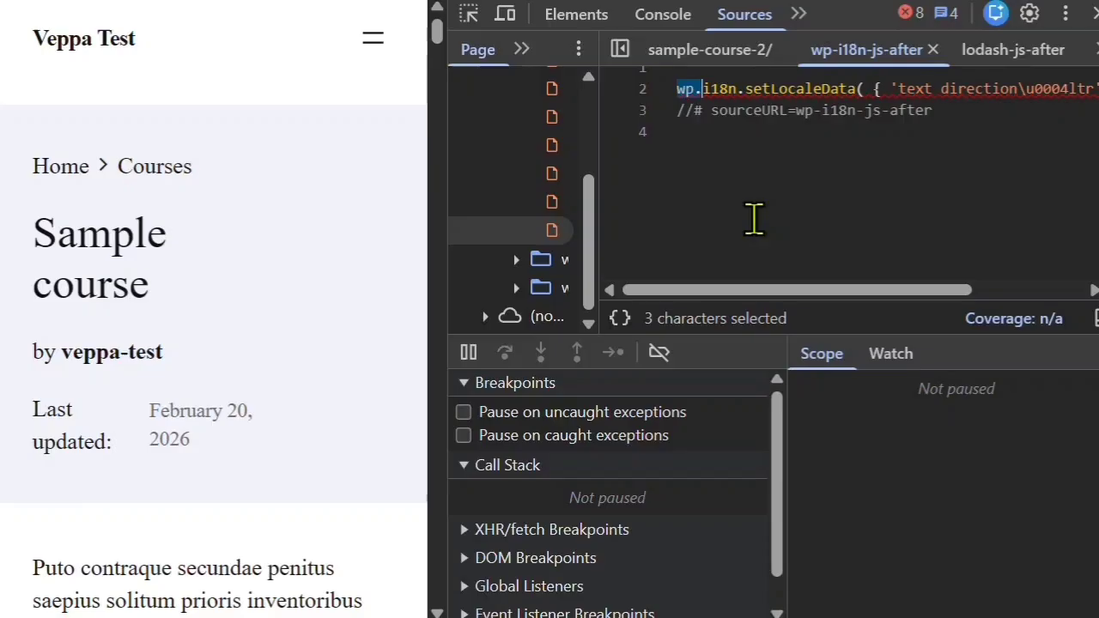
{"action": "left_click", "coordinate": [663, 15]}
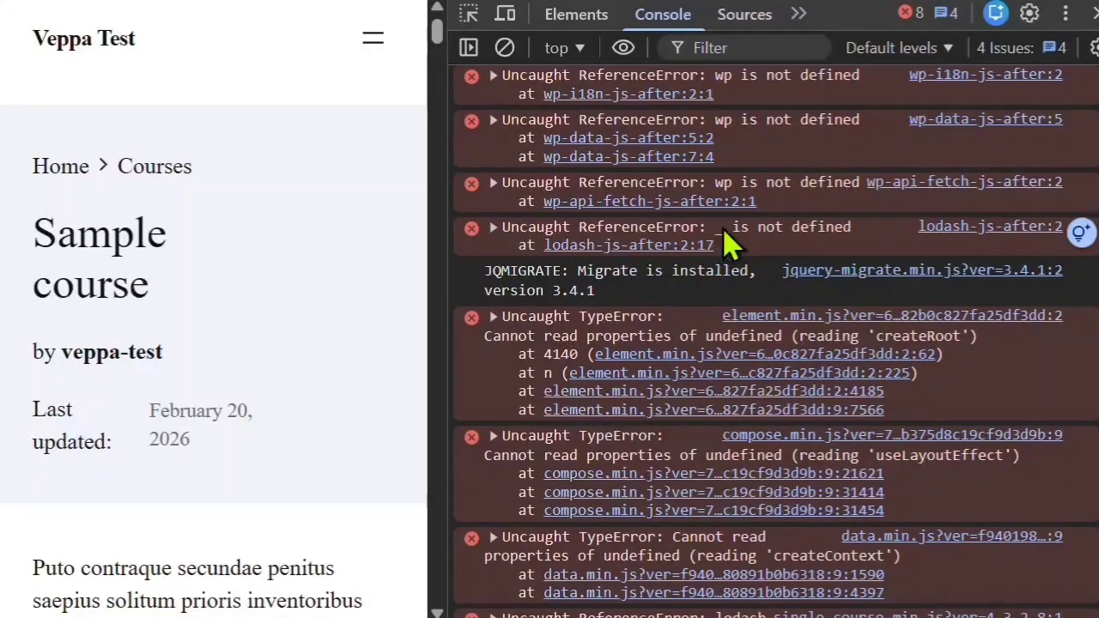
{"action": "left_click", "coordinate": [644, 246]}
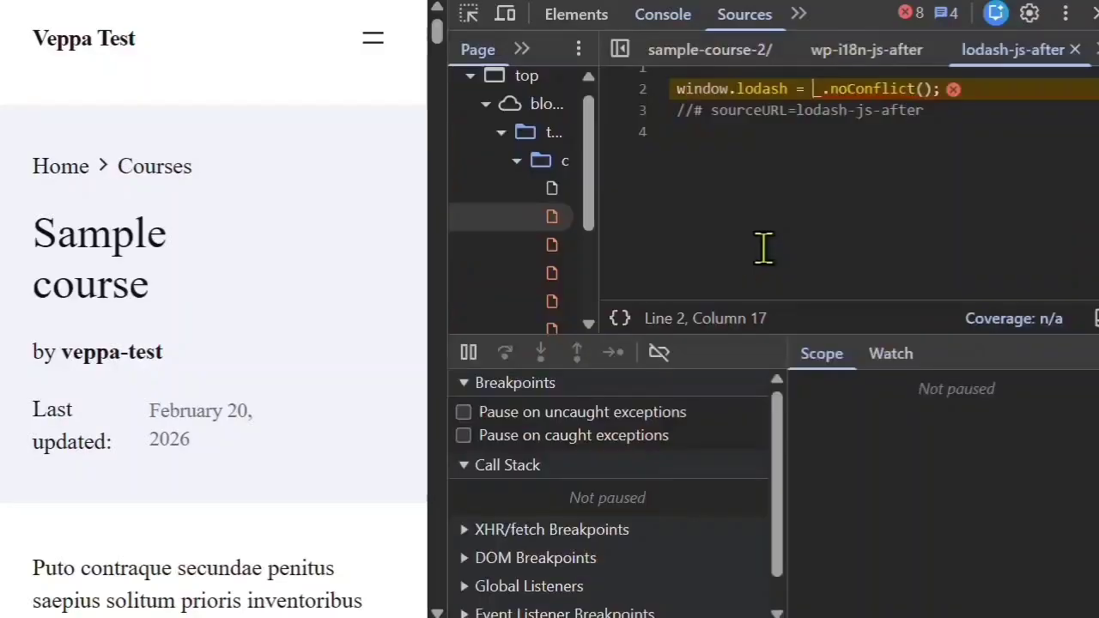
{"action": "left_click_drag", "start_coordinate": [809, 90], "coordinate": [843, 90]}
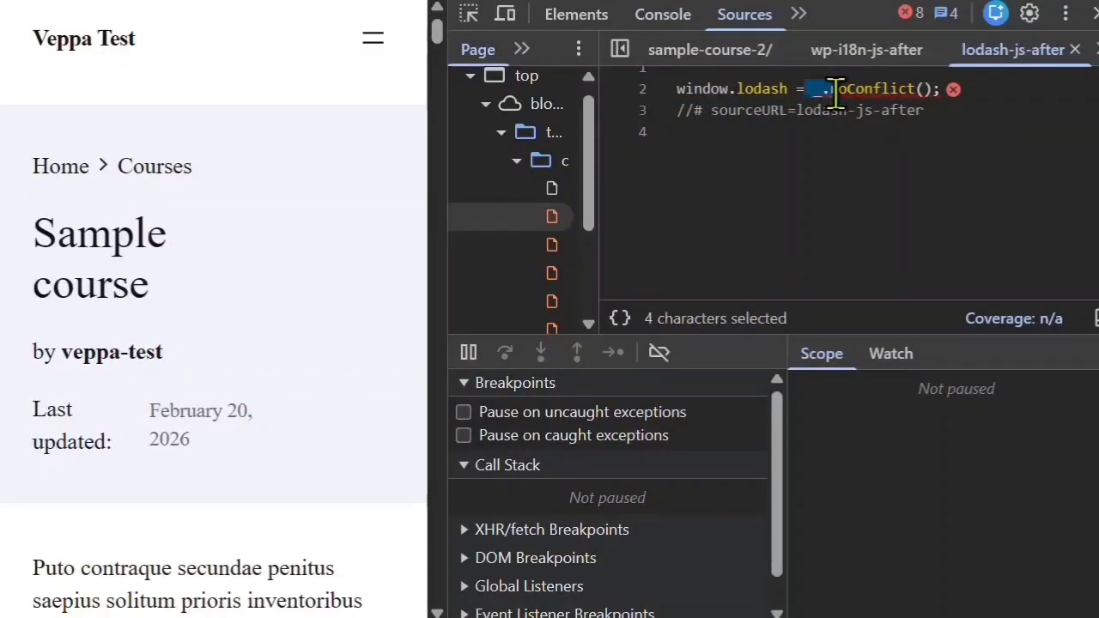
{"action": "left_click", "coordinate": [827, 130]}
{"action": "left_click", "coordinate": [830, 90]}
Step: Add _. on a new line below wp. in the Flying Scripts Include Keywords and save the settings
{"action": "mouse_move", "coordinate": [687, 614]}
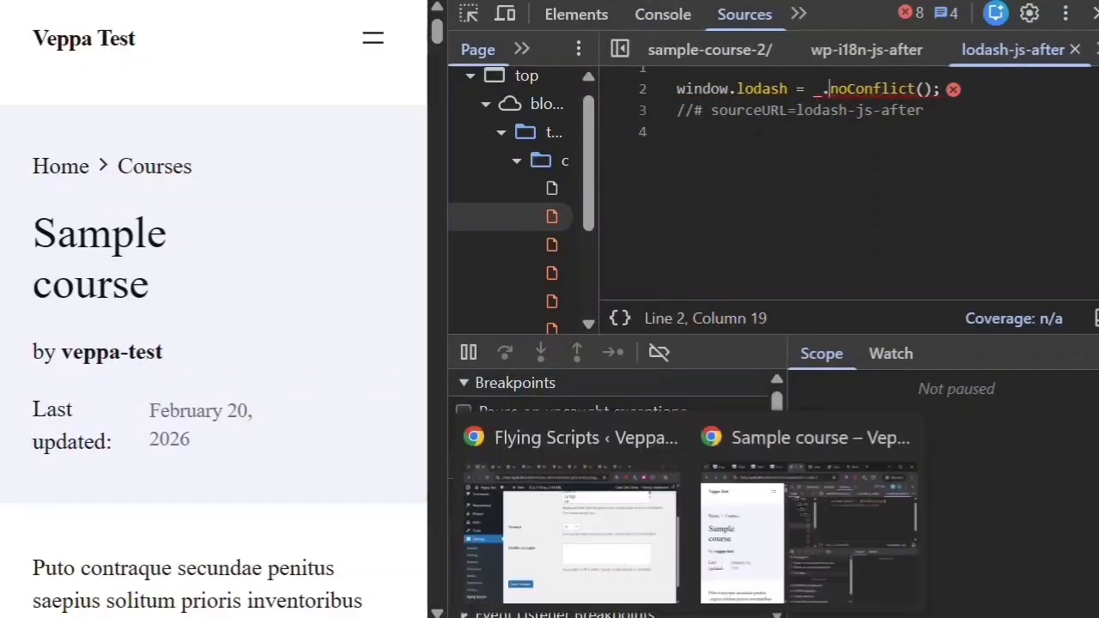
{"action": "left_click", "coordinate": [633, 532]}
{"action": "left_click", "coordinate": [617, 75]}
{"action": "key", "text": "Return"}
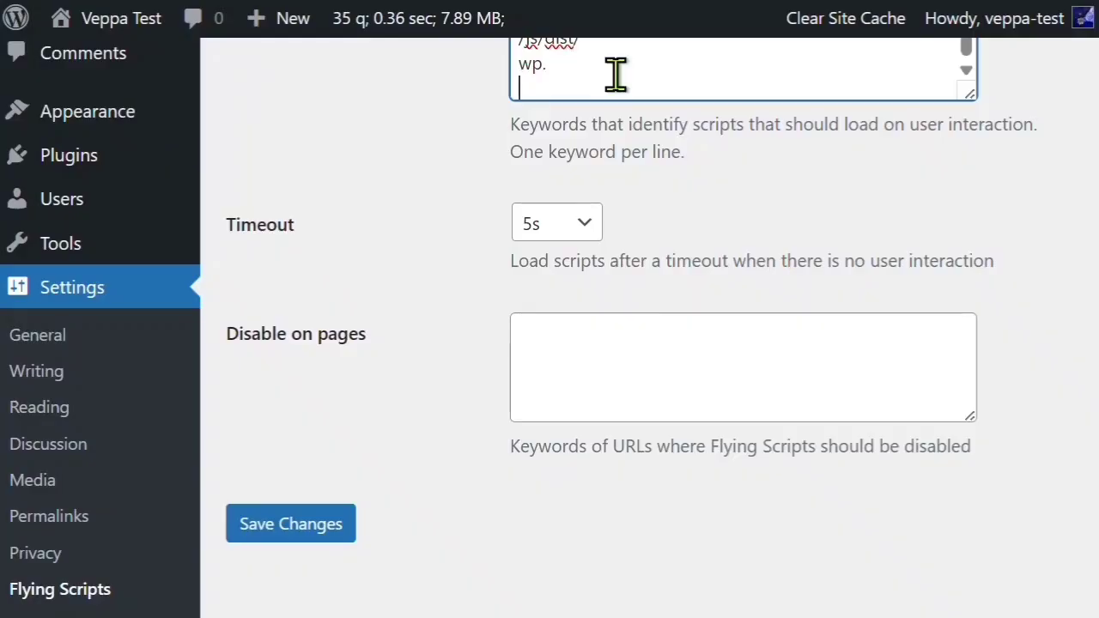
{"action": "type", "text": "_."}
{"action": "left_click", "coordinate": [311, 529]}
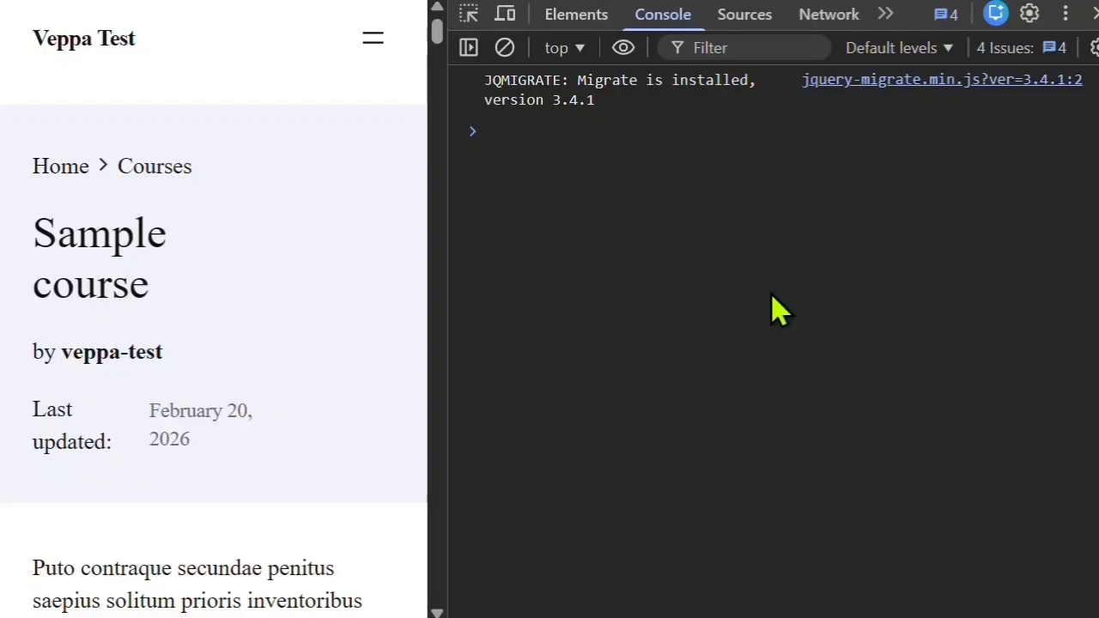
Step: Disable the browser cache and throttle the Sample course page's network connection to 3G
{"action": "left_click", "coordinate": [826, 19]}
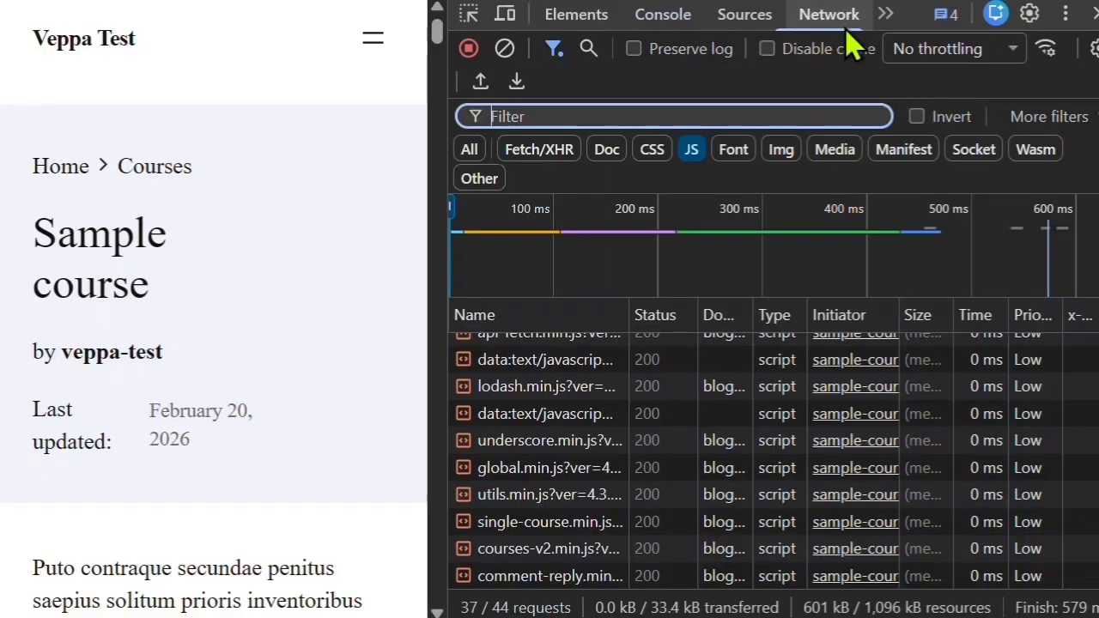
{"action": "left_click", "coordinate": [767, 49]}
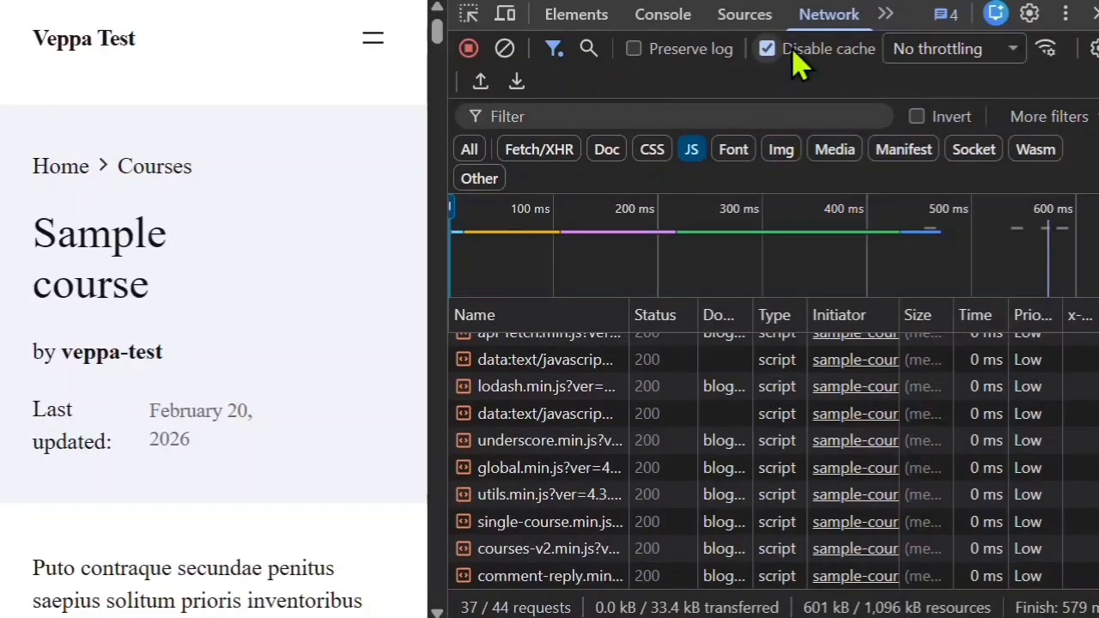
{"action": "left_click", "coordinate": [960, 49]}
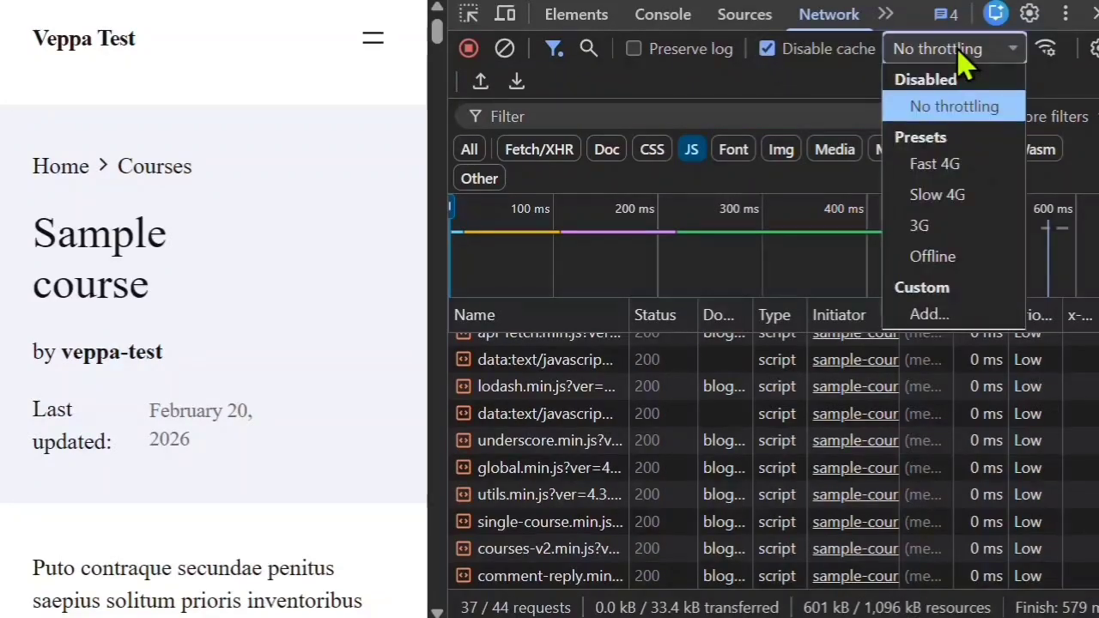
{"action": "left_click", "coordinate": [943, 230]}
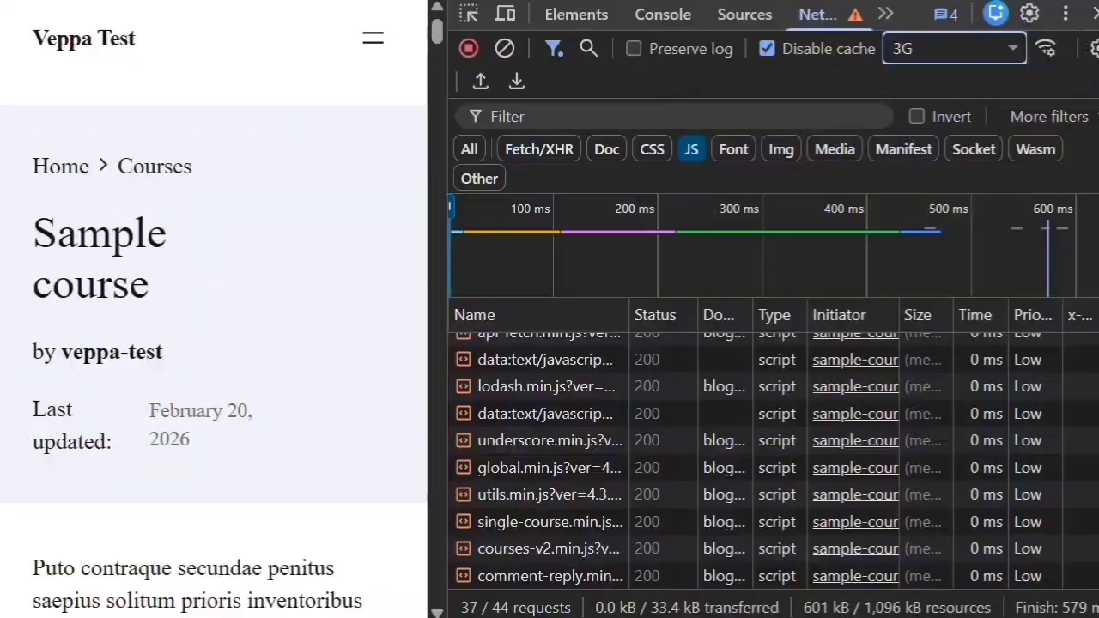
Step: Check the throttled Sample course page's console for JavaScript errors
{"action": "left_click", "coordinate": [649, 19]}
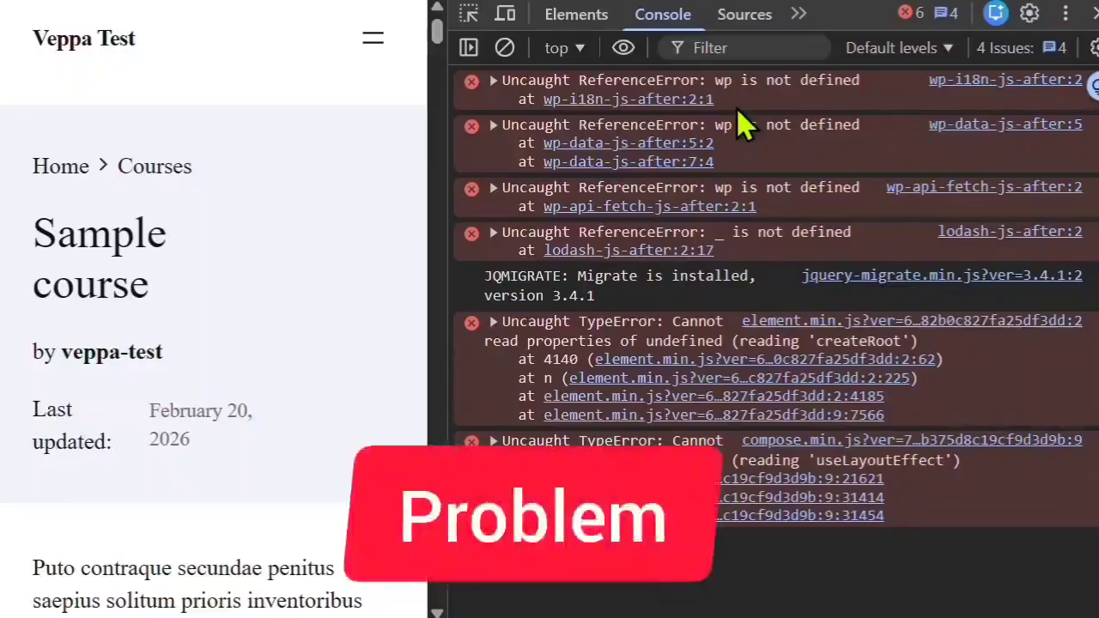
{"action": "scroll", "coordinate": [700, 376], "scroll_direction": "up", "scroll_amount": 2}
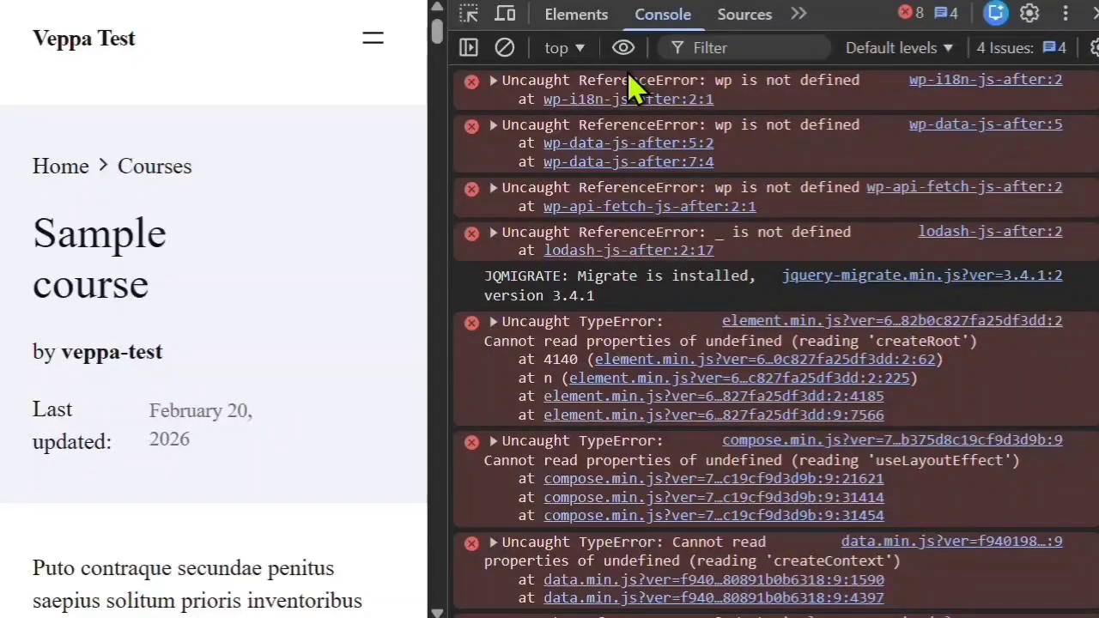
Step: View the Sample course page's source and search it for ".js" down to the wp-i18n scripts
{"action": "key", "text": "ctrl+u"}
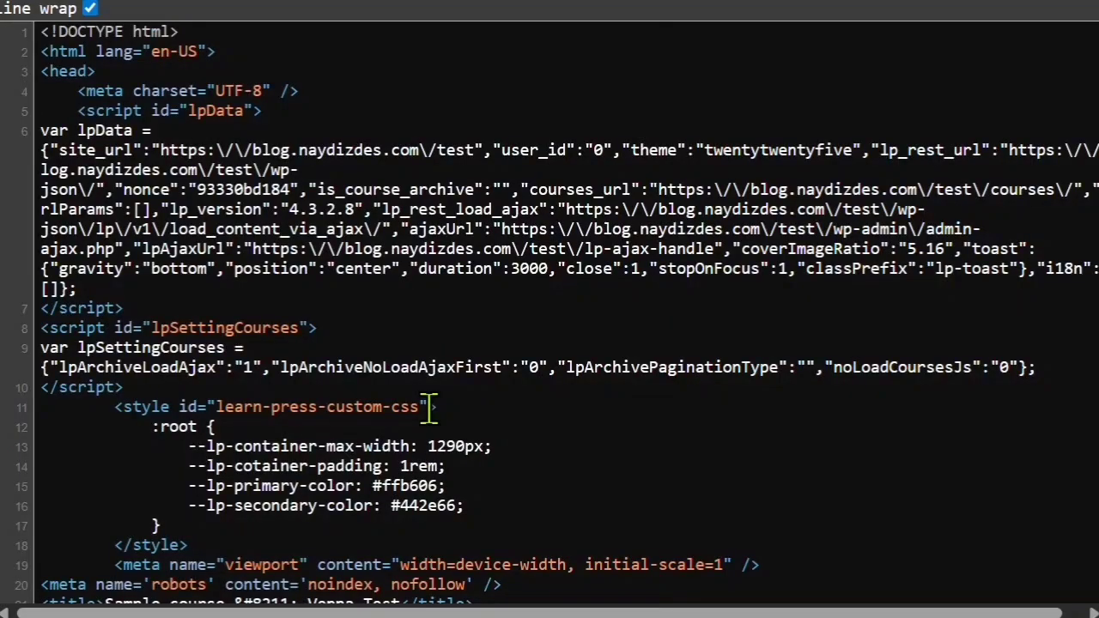
{"action": "key", "text": "ctrl+f"}
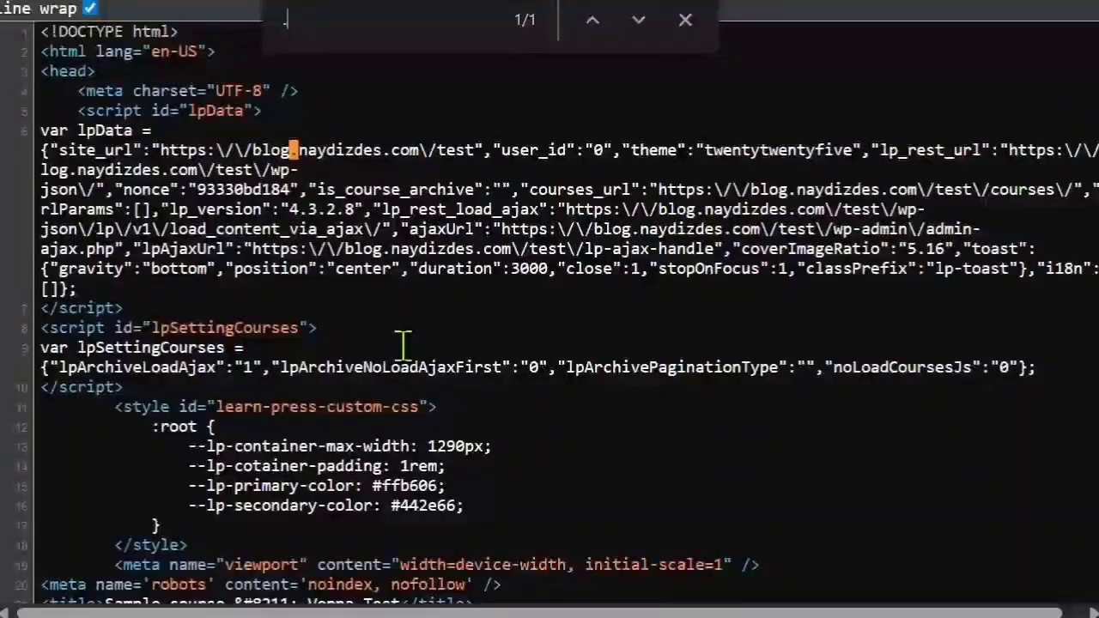
{"action": "type", "text": ".js"}
{"action": "scroll", "coordinate": [404, 340], "scroll_direction": "down", "scroll_amount": 6}
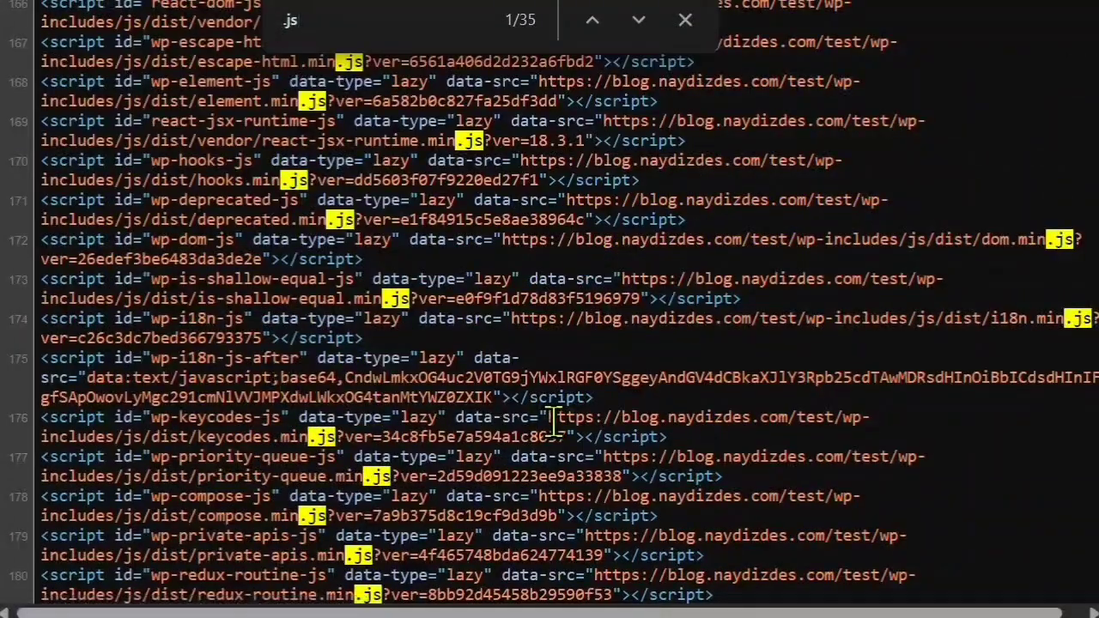
Step: Examine the lazy-loaded wp-i18n-js-after inline script and the wp-i18n-js file tag before it in the page source
{"action": "triple_click", "coordinate": [500, 378]}
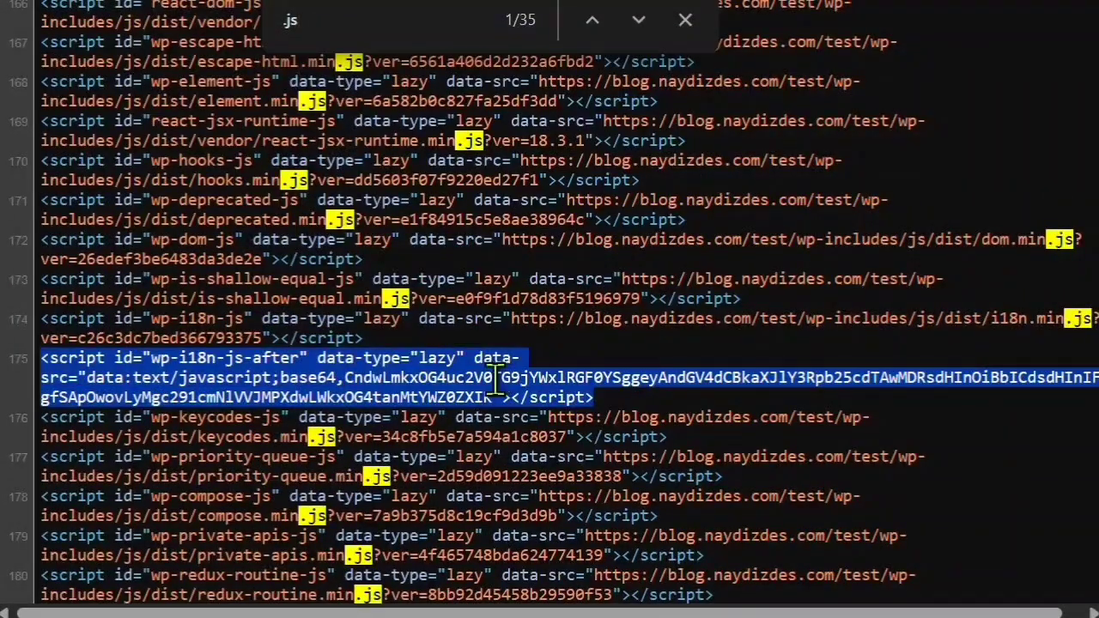
{"action": "left_click", "coordinate": [498, 378]}
{"action": "left_click_drag", "start_coordinate": [43, 358], "coordinate": [617, 412]}
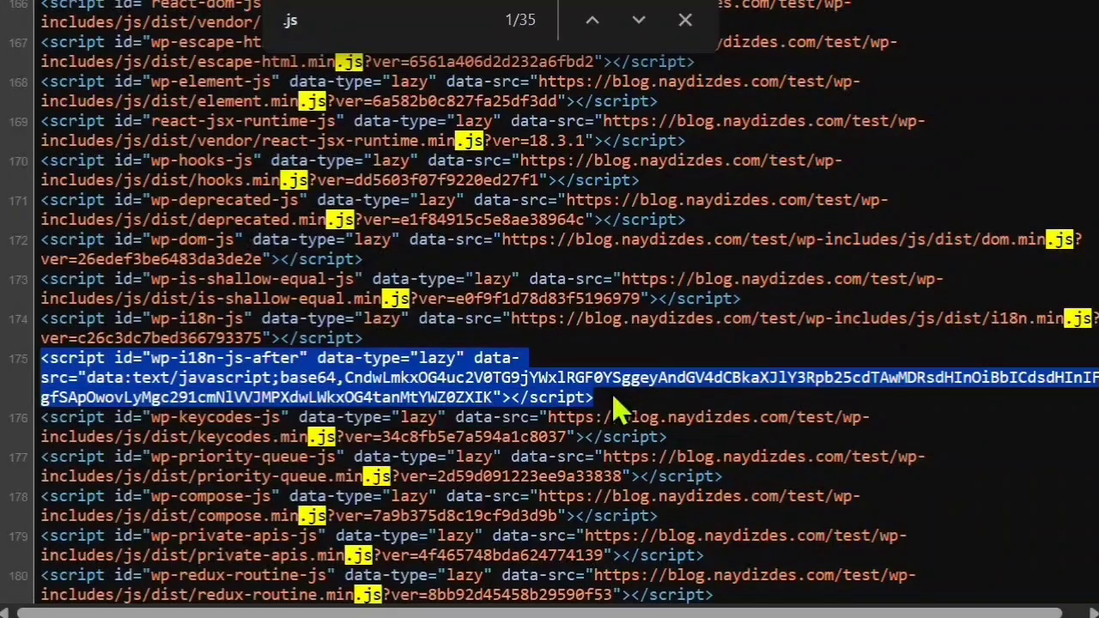
{"action": "left_click", "coordinate": [616, 378]}
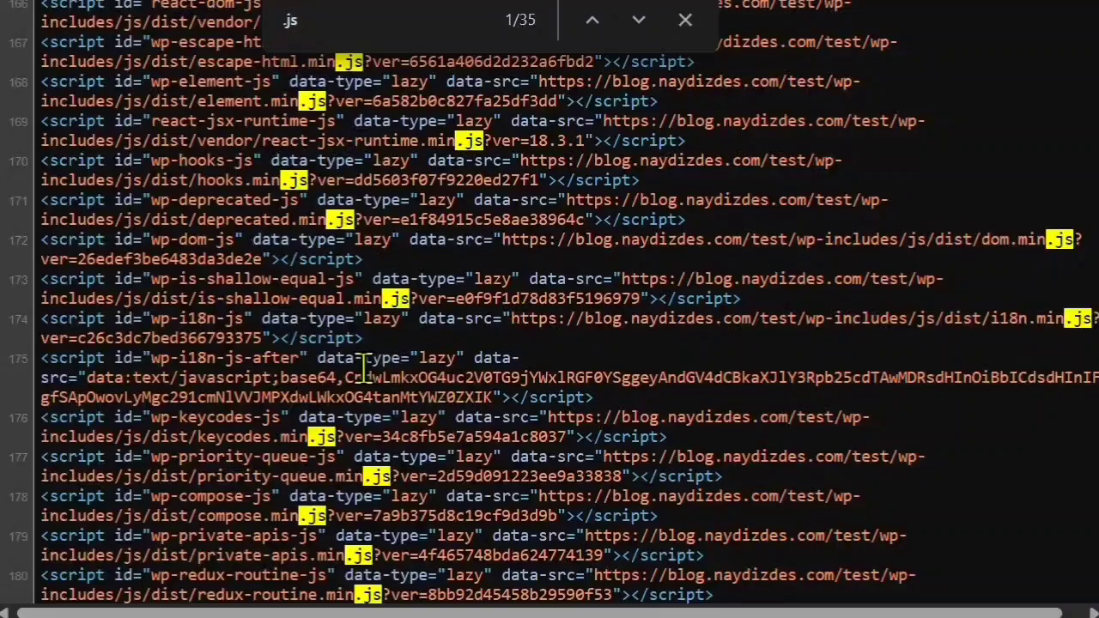
{"action": "triple_click", "coordinate": [357, 361]}
{"action": "left_click", "coordinate": [601, 405]}
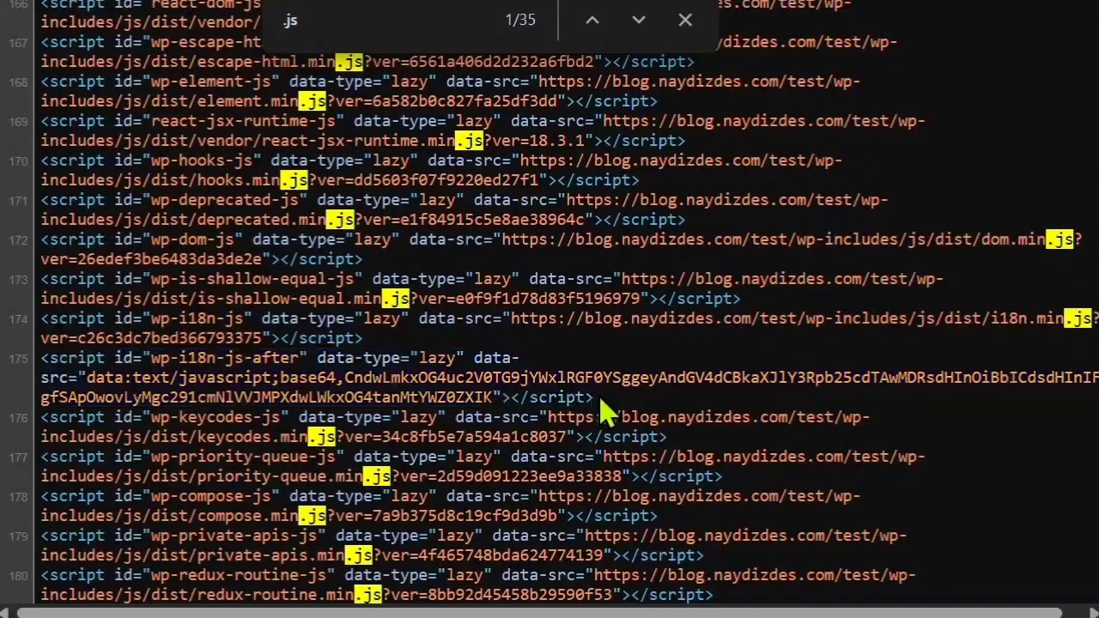
{"action": "left_click_drag", "start_coordinate": [601, 402], "coordinate": [39, 359]}
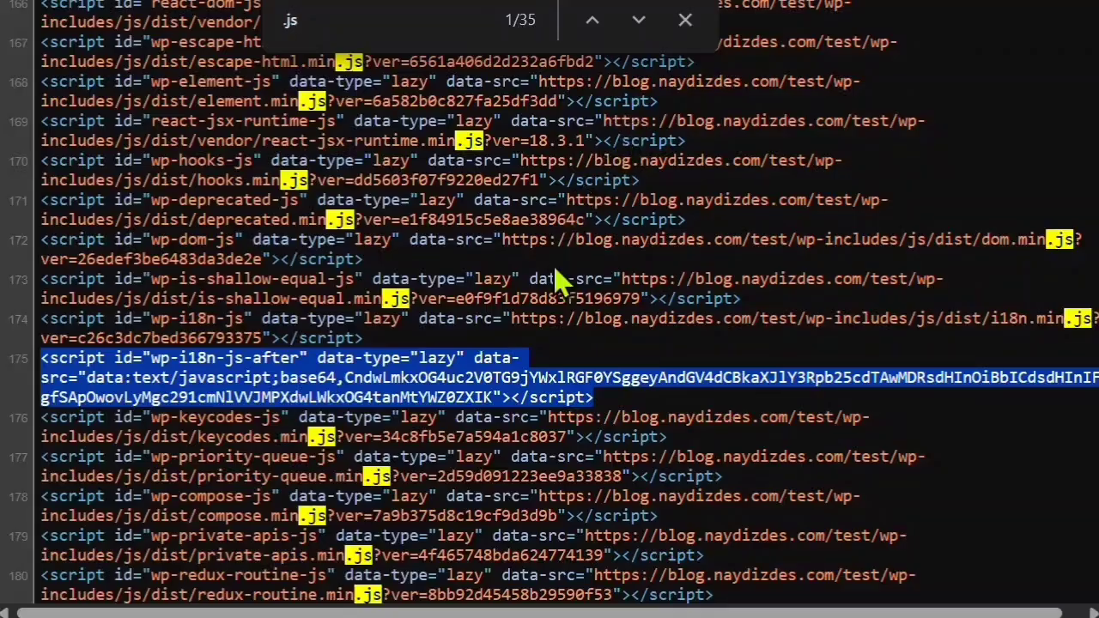
{"action": "left_click", "coordinate": [534, 384]}
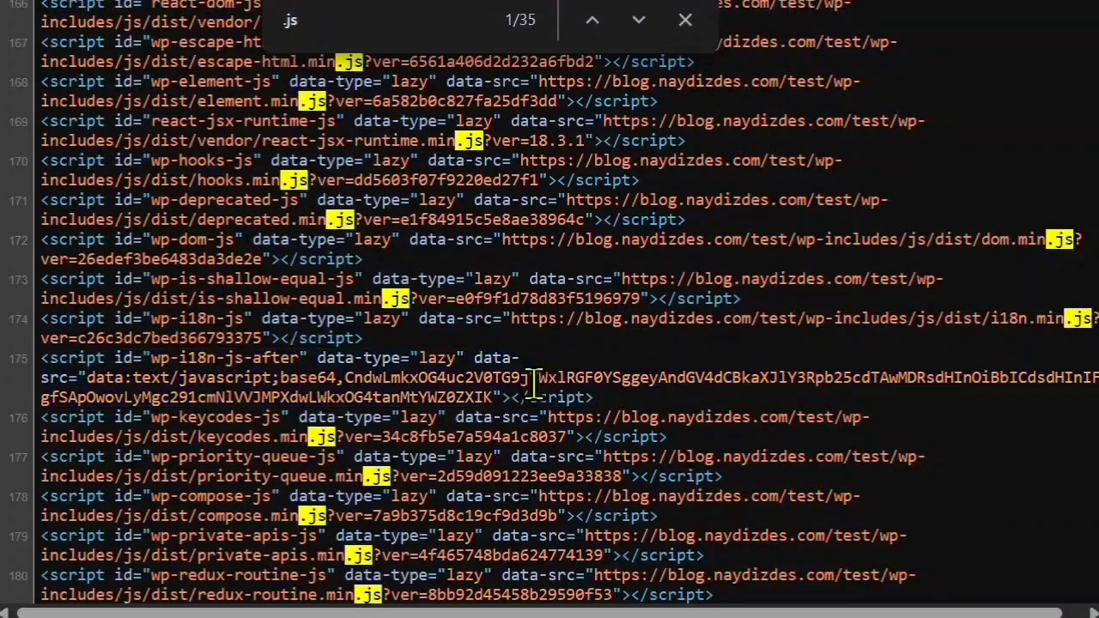
{"action": "triple_click", "coordinate": [533, 384]}
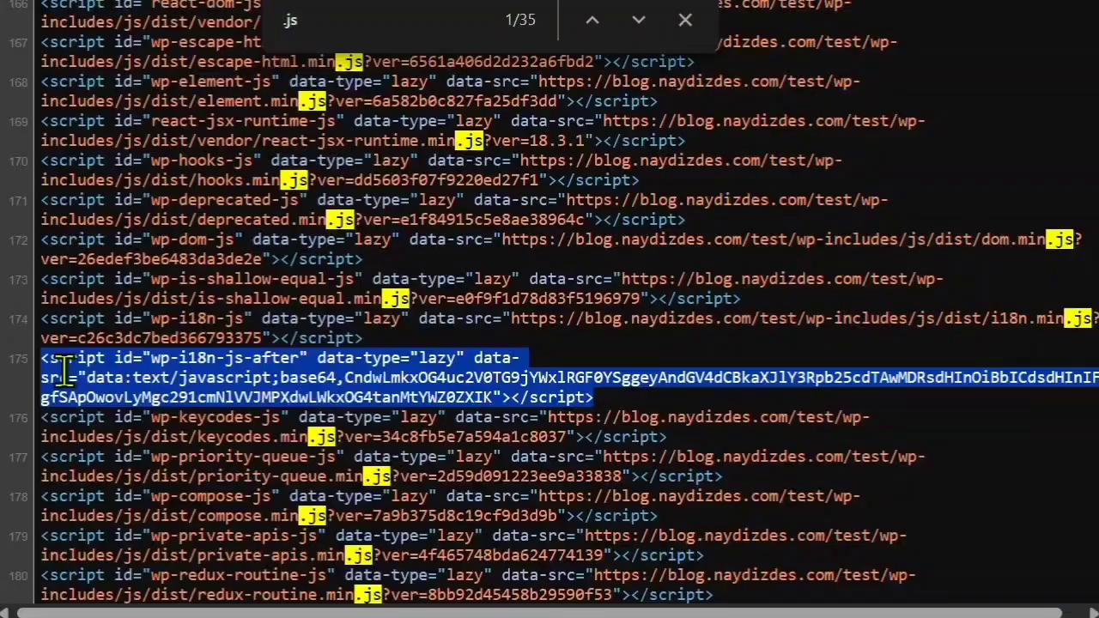
{"action": "triple_click", "coordinate": [86, 320]}
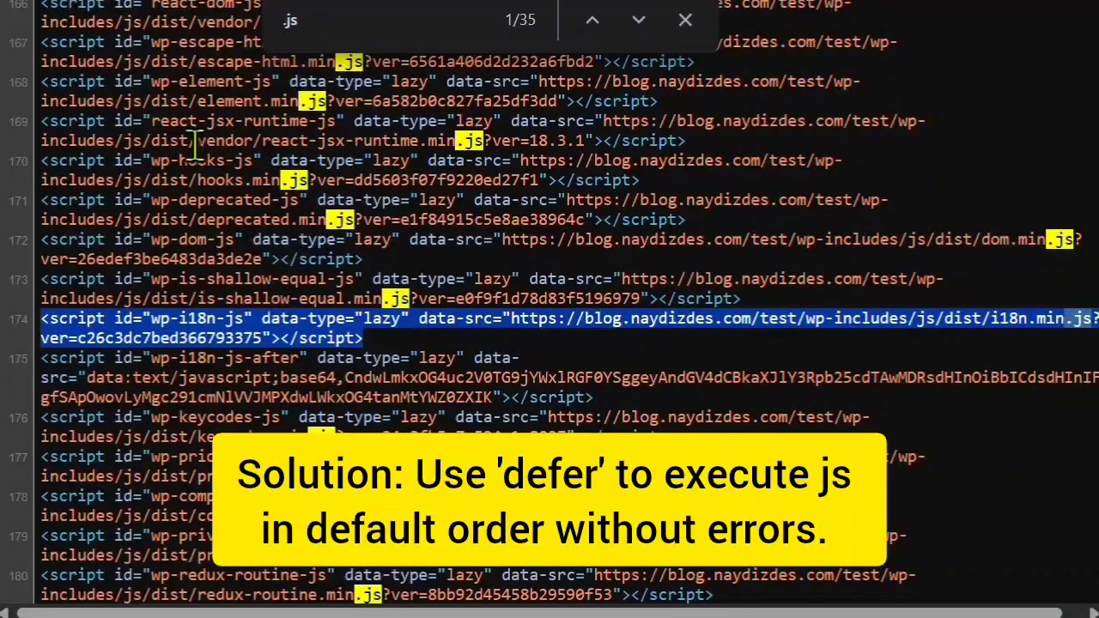
{"action": "left_click", "coordinate": [573, 278]}
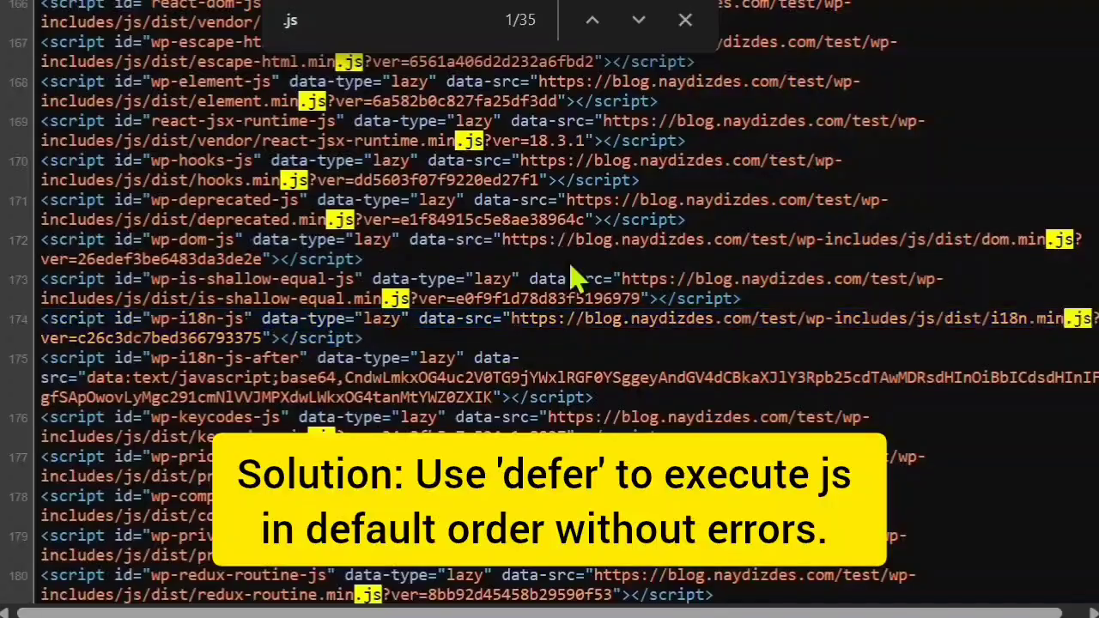
{"action": "scroll", "coordinate": [574, 278], "scroll_direction": "up", "scroll_amount": 5}
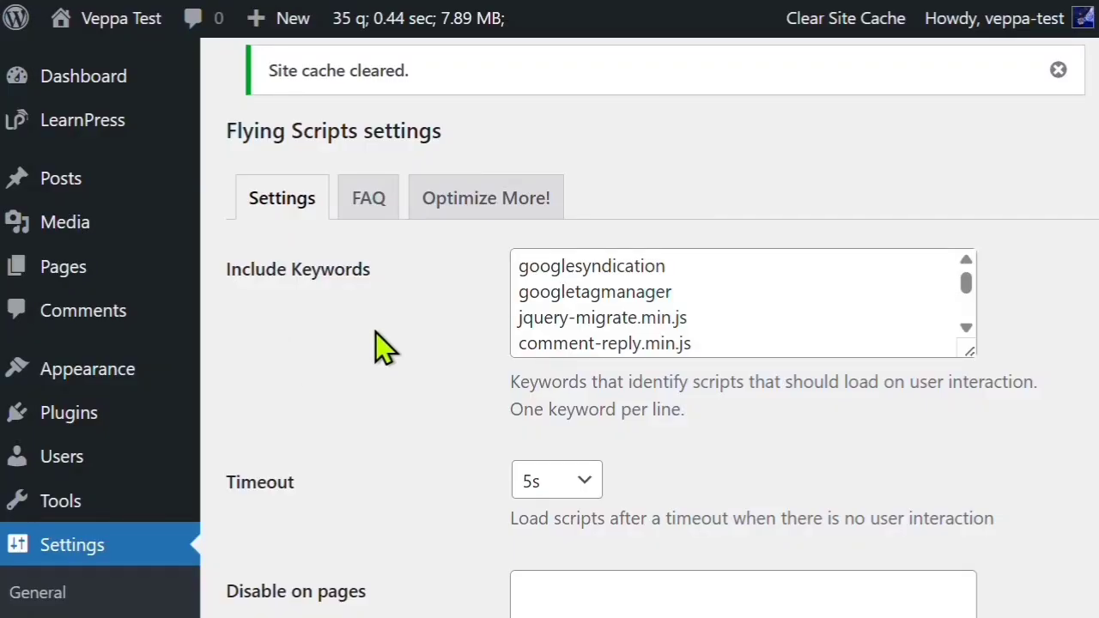
Step: Go from the Flying Scripts settings to the site's plugins and view the Autoptimize plugin's details
{"action": "left_click", "coordinate": [88, 422]}
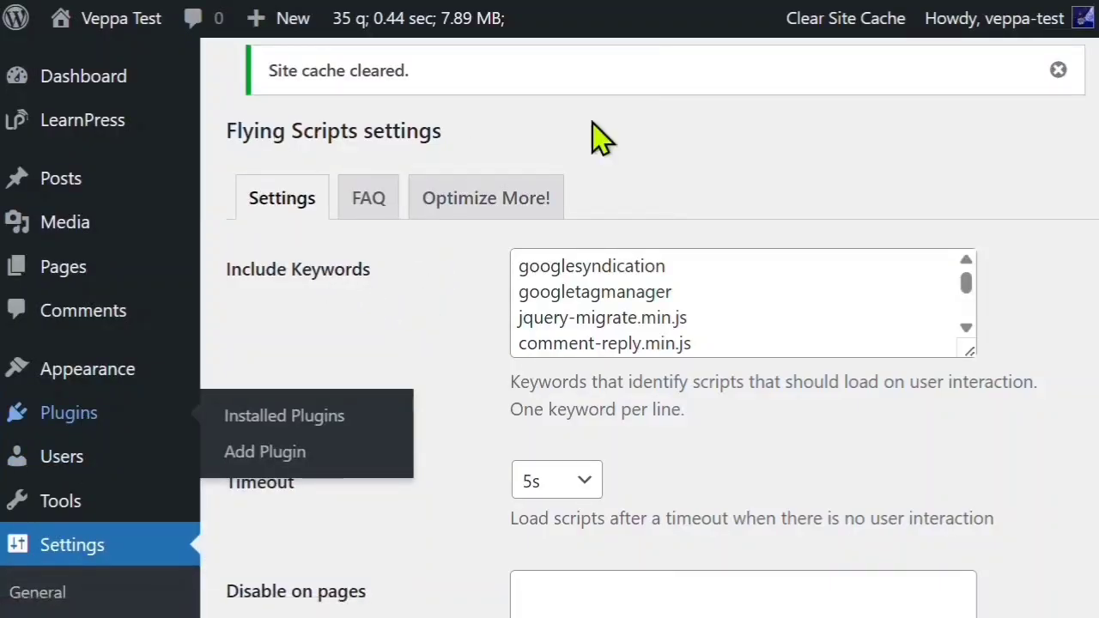
{"action": "scroll", "coordinate": [473, 369], "scroll_direction": "down", "scroll_amount": 8}
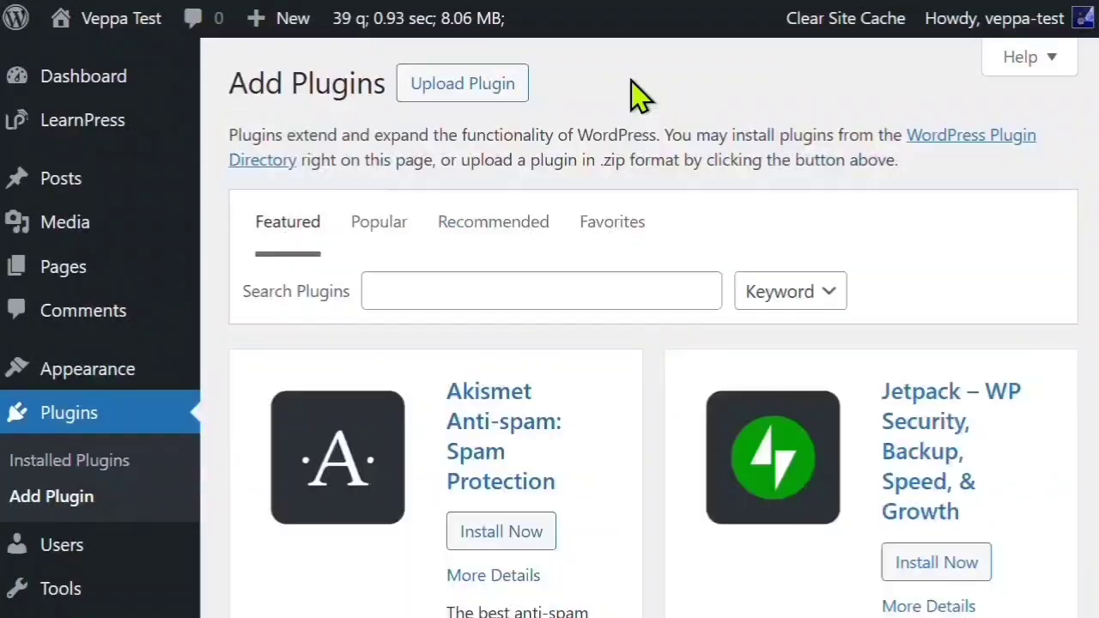
{"action": "left_click", "coordinate": [423, 291]}
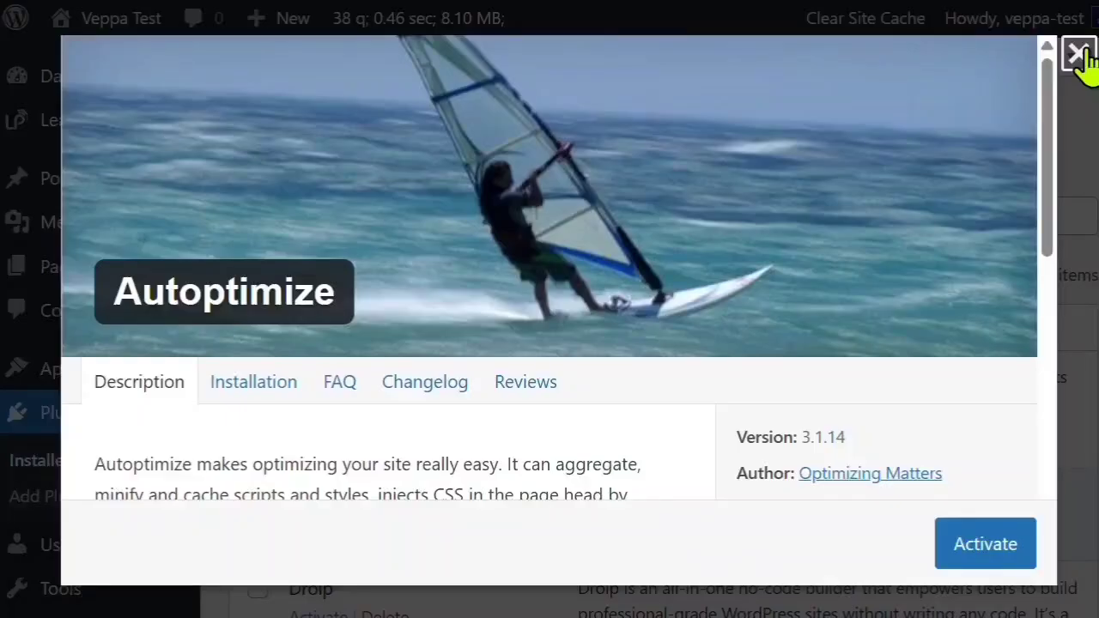
{"action": "left_click", "coordinate": [1078, 53]}
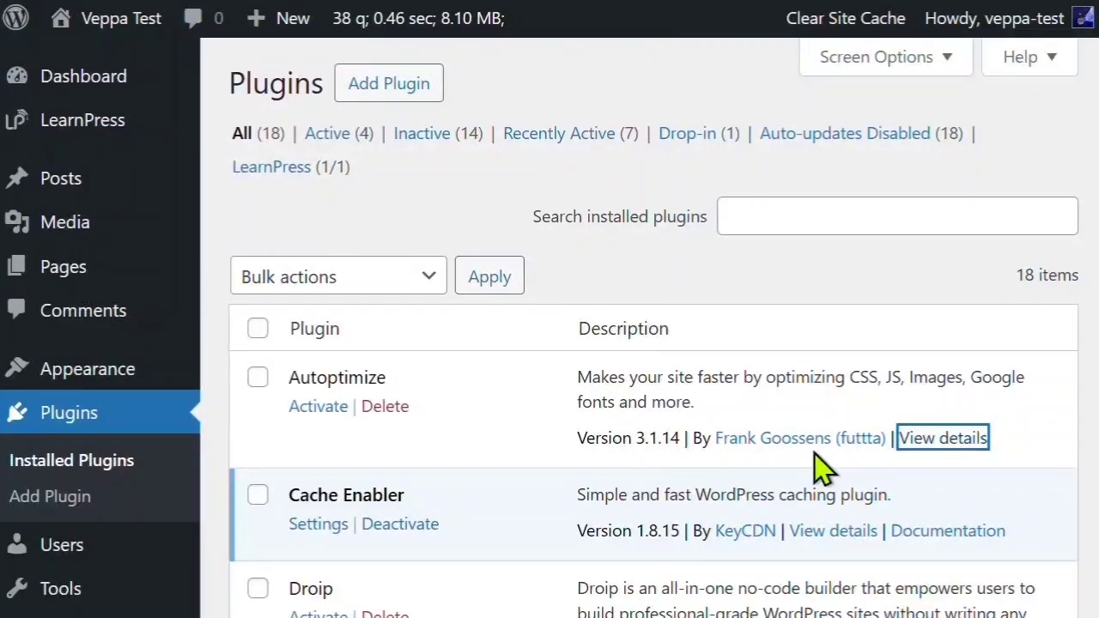
Step: Activate the Autoptimize plugin and open its JS, CSS & HTML settings
{"action": "left_click", "coordinate": [314, 407]}
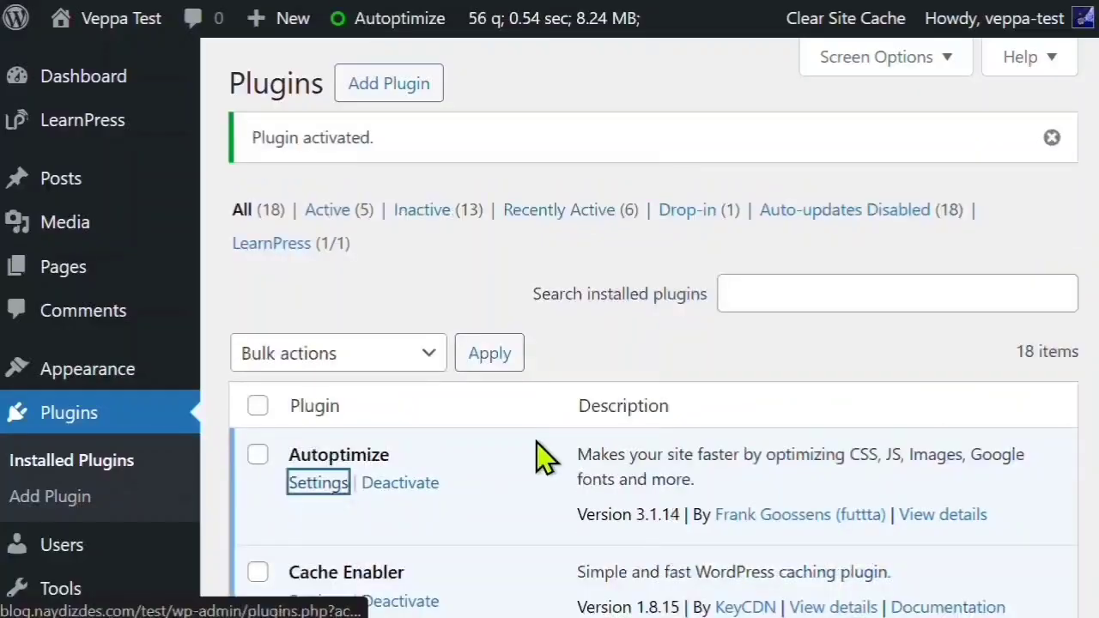
{"action": "key", "text": "Return"}
{"action": "scroll", "coordinate": [633, 336], "scroll_direction": "down", "scroll_amount": 15}
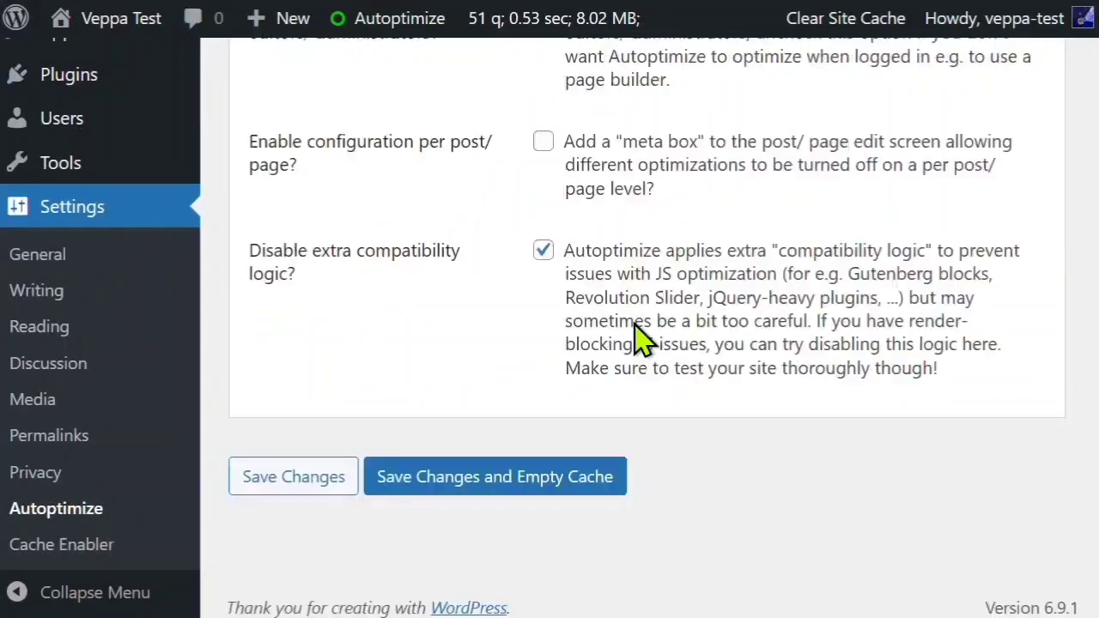
{"action": "scroll", "coordinate": [638, 338], "scroll_direction": "up", "scroll_amount": 15}
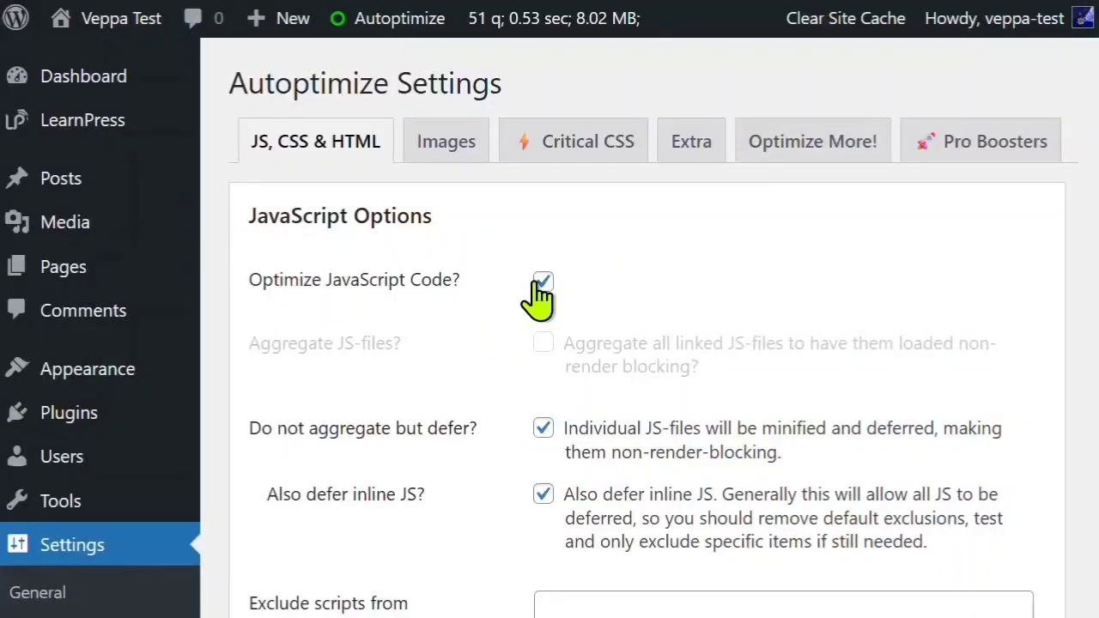
Step: Review Autoptimize's JavaScript options "Do not aggregate but defer?" and "Also defer inline JS?"
{"action": "scroll", "coordinate": [601, 279], "scroll_direction": "down", "scroll_amount": 3}
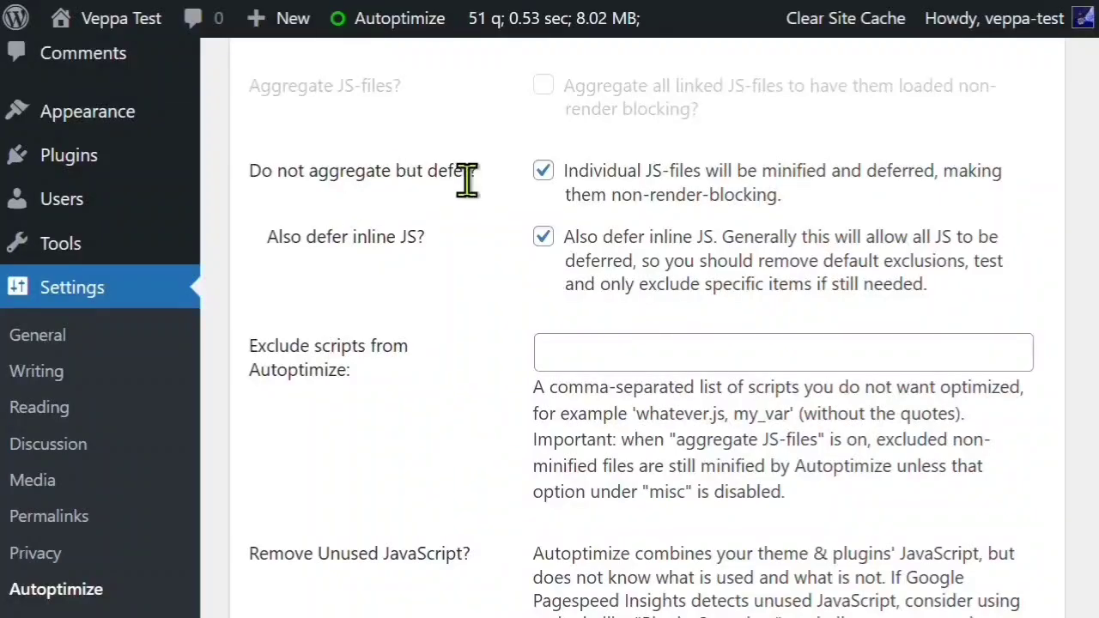
{"action": "left_click_drag", "start_coordinate": [504, 192], "coordinate": [251, 186]}
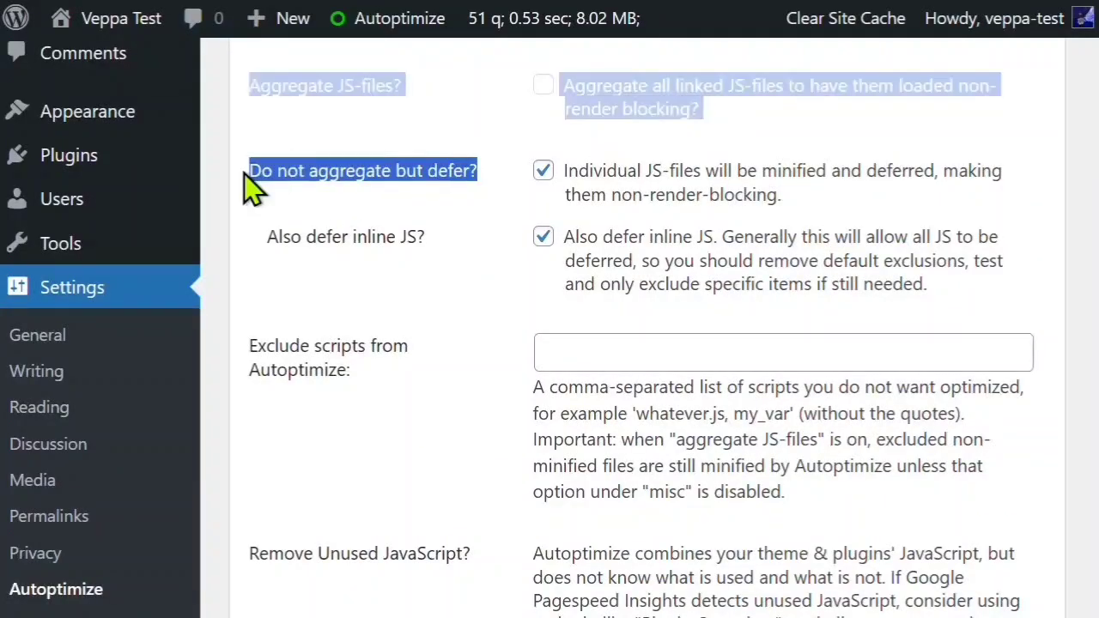
{"action": "double_click", "coordinate": [349, 171]}
{"action": "scroll", "coordinate": [447, 249], "scroll_direction": "up", "scroll_amount": 3}
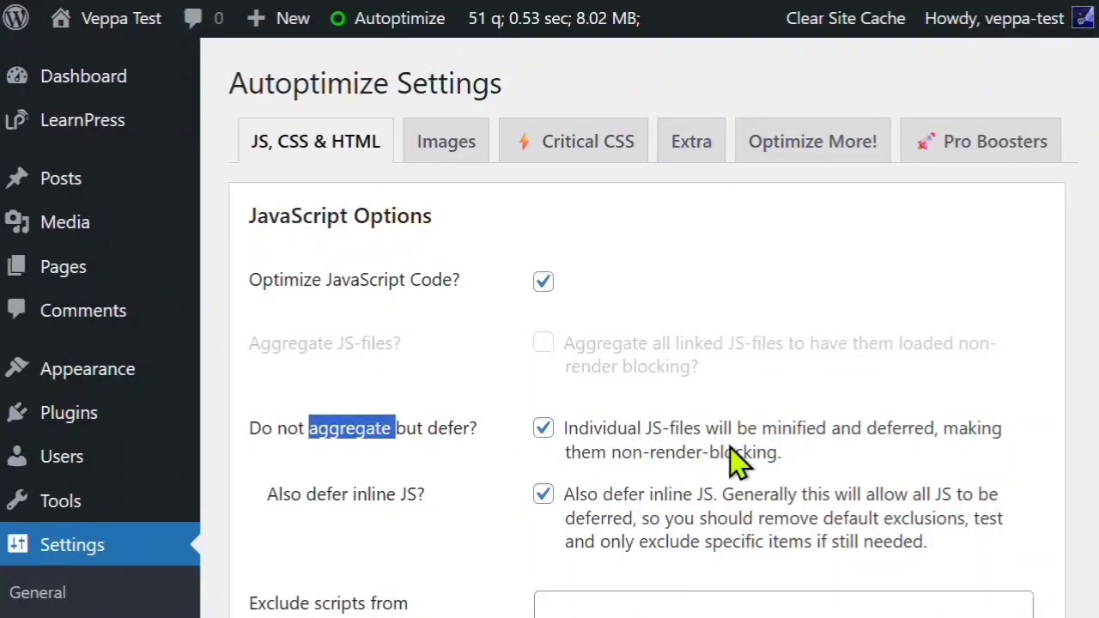
{"action": "triple_click", "coordinate": [283, 499]}
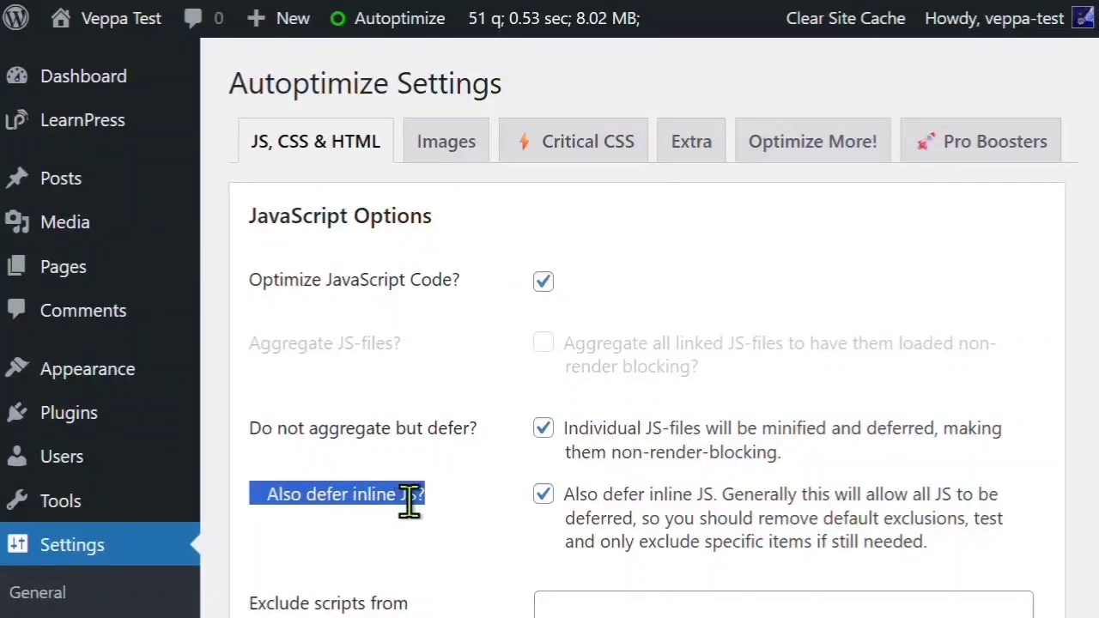
{"action": "scroll", "coordinate": [510, 523], "scroll_direction": "down", "scroll_amount": 3}
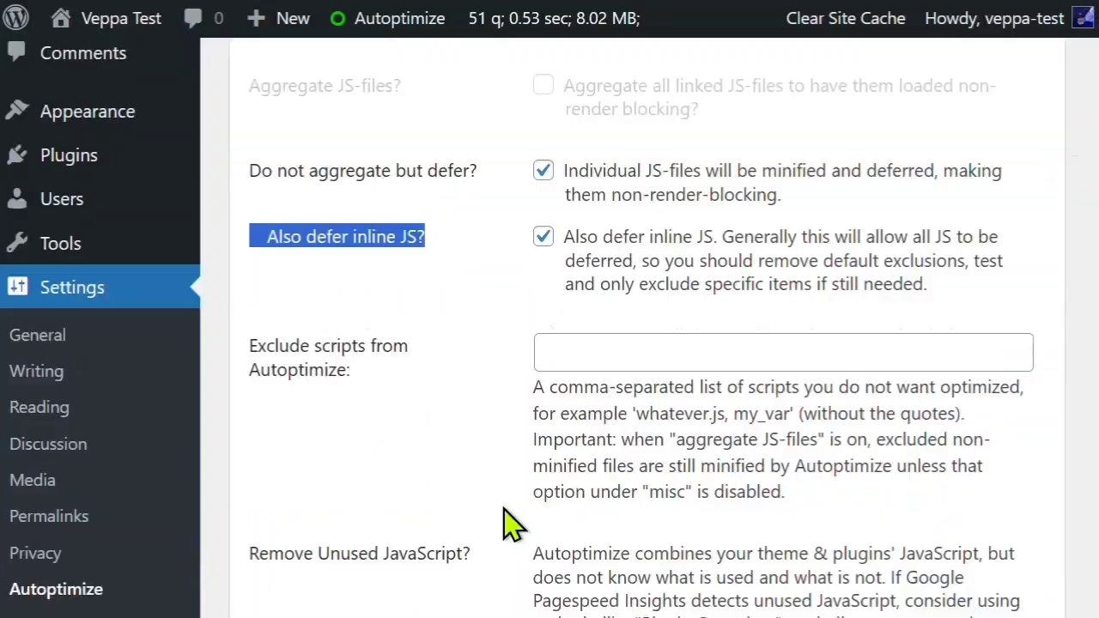
{"action": "scroll", "coordinate": [499, 356], "scroll_direction": "down", "scroll_amount": 3}
Step: Check the "Exclude scripts from Autoptimize" list for any script exclusions
{"action": "scroll", "coordinate": [485, 359], "scroll_direction": "up", "scroll_amount": 3}
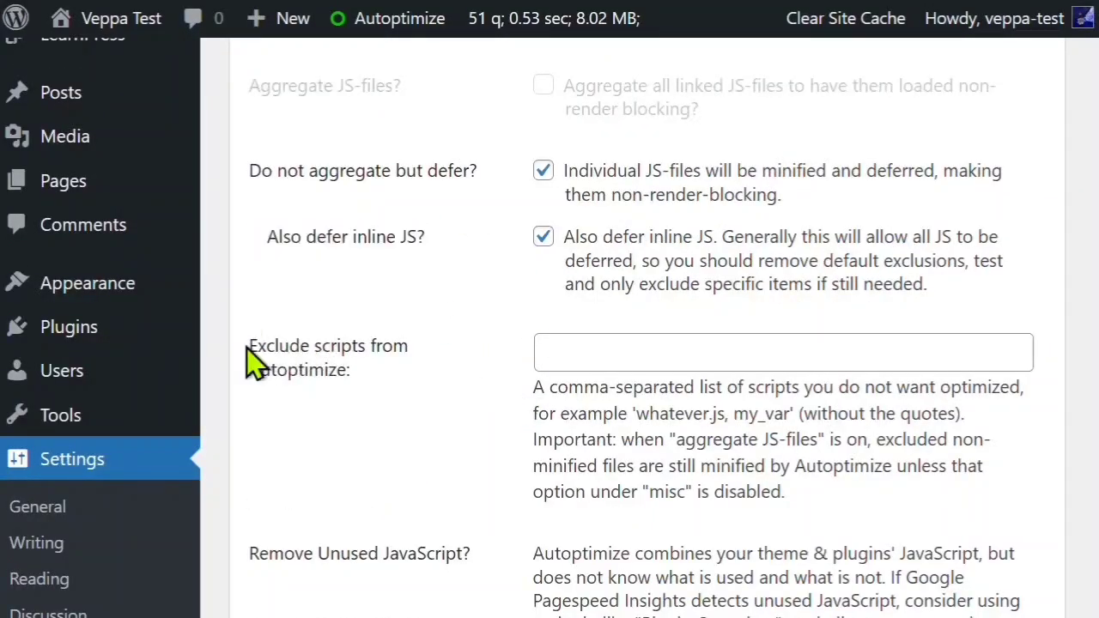
{"action": "left_click_drag", "start_coordinate": [255, 358], "coordinate": [392, 401]}
{"action": "left_click", "coordinate": [608, 357]}
{"action": "left_click", "coordinate": [423, 393]}
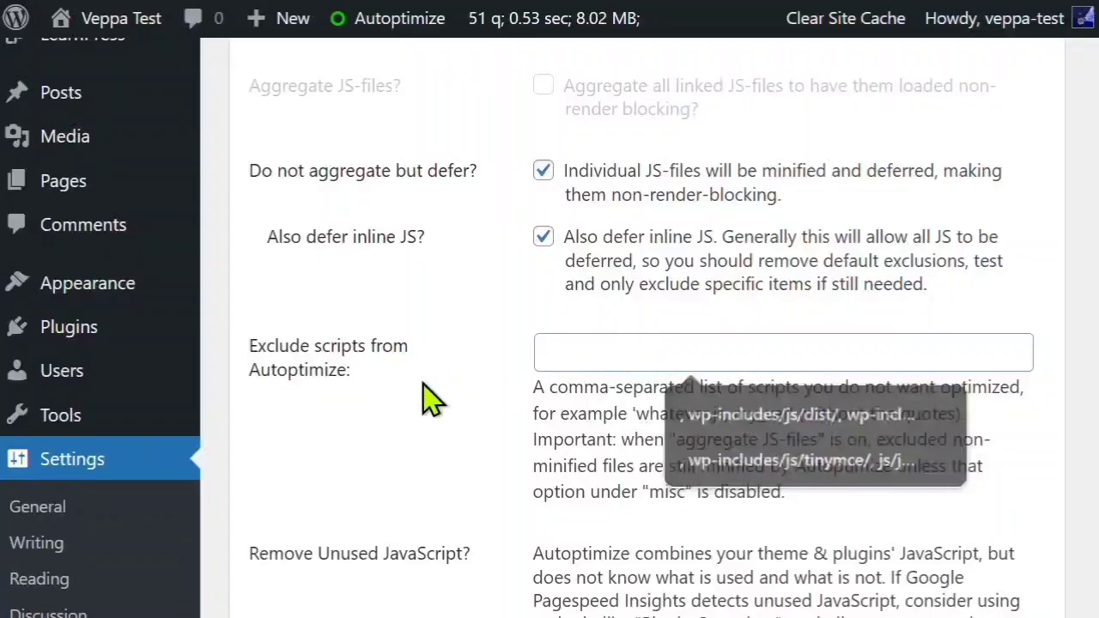
{"action": "left_click", "coordinate": [643, 347]}
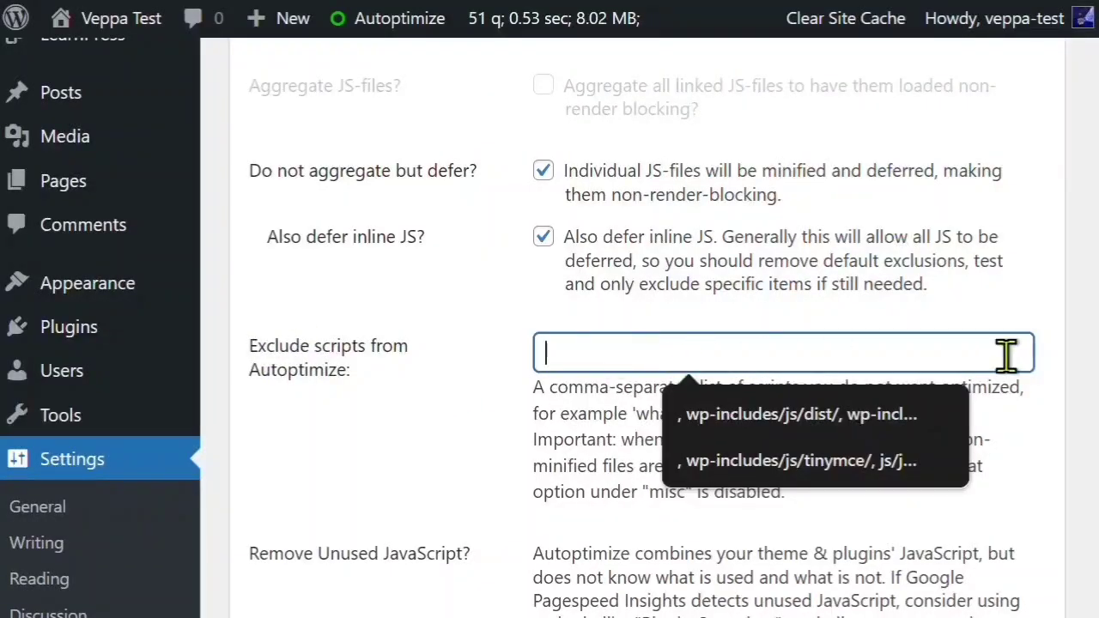
{"action": "left_click", "coordinate": [461, 392]}
Step: Turn off Optimize CSS Code in Autoptimize and review the remaining HTML and misc options
{"action": "scroll", "coordinate": [461, 393], "scroll_direction": "down", "scroll_amount": 6}
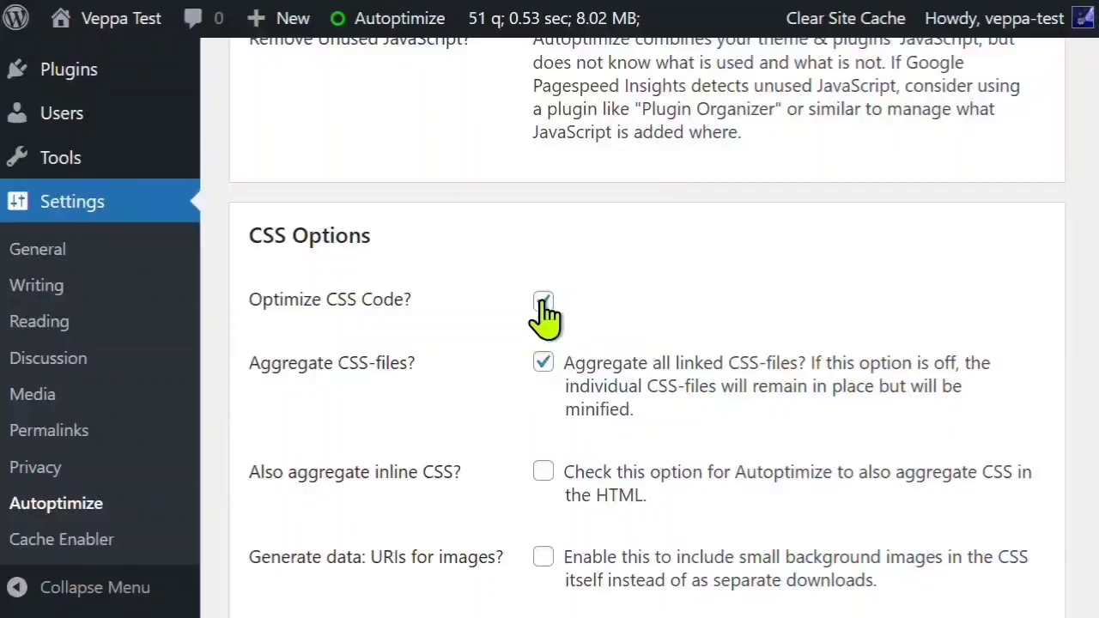
{"action": "left_click", "coordinate": [544, 302]}
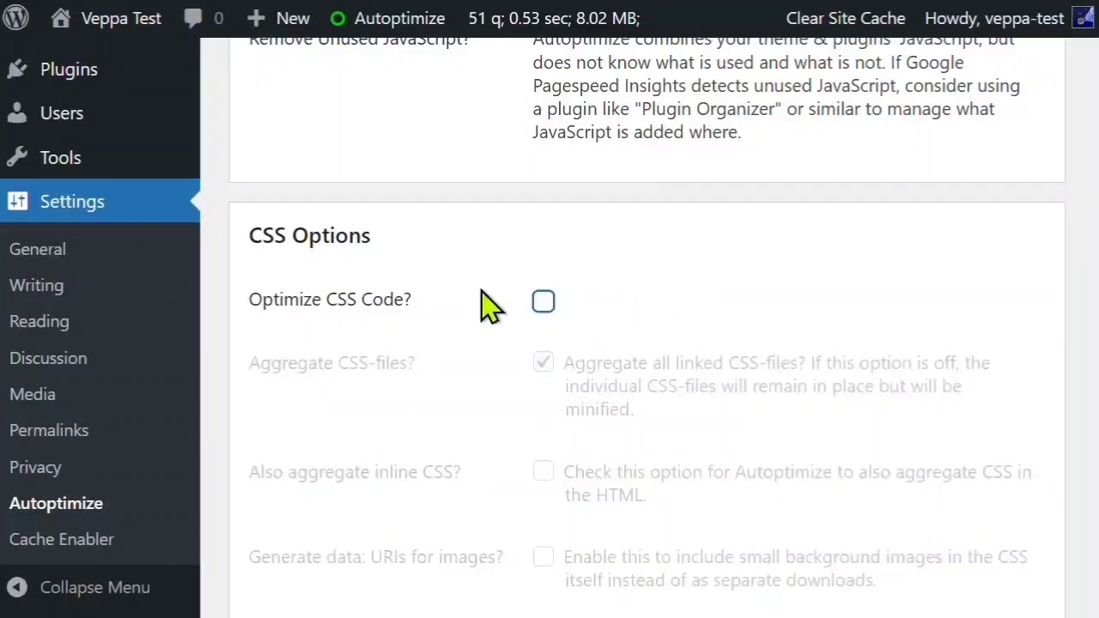
{"action": "scroll", "coordinate": [498, 294], "scroll_direction": "down", "scroll_amount": 3}
{"action": "scroll", "coordinate": [627, 339], "scroll_direction": "up", "scroll_amount": 8}
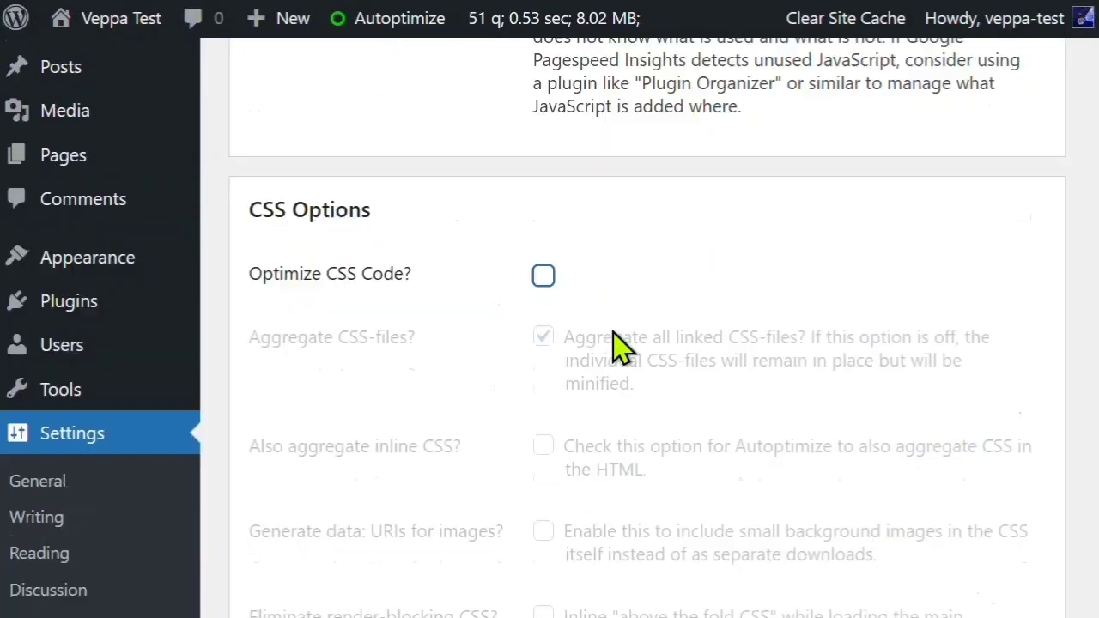
{"action": "scroll", "coordinate": [494, 313], "scroll_direction": "down", "scroll_amount": 5}
{"action": "scroll", "coordinate": [506, 301], "scroll_direction": "down", "scroll_amount": 15}
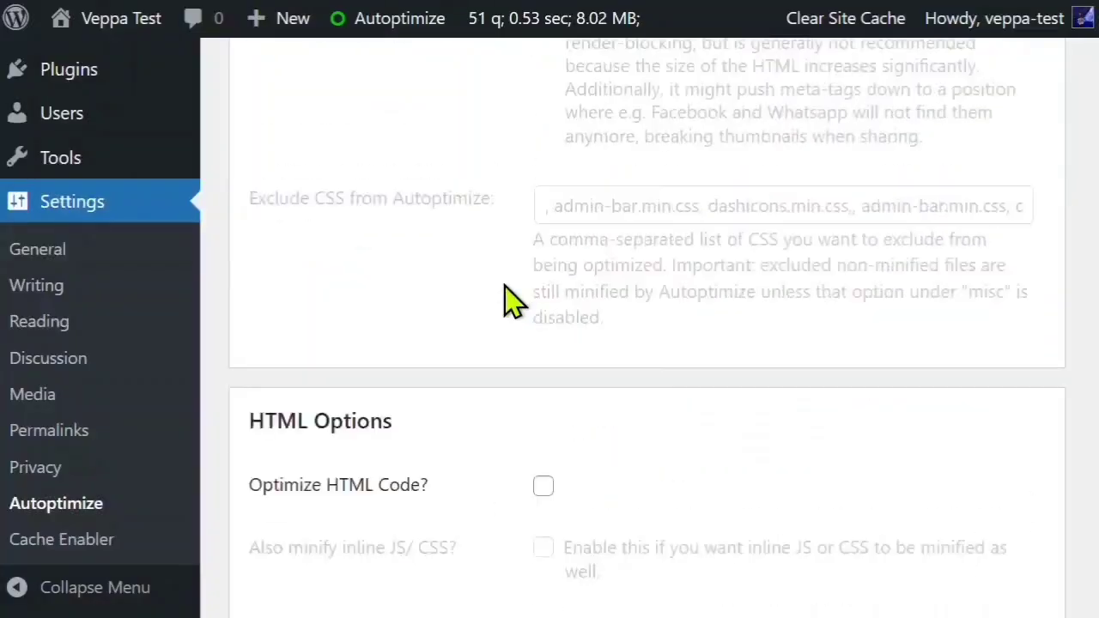
{"action": "scroll", "coordinate": [429, 301], "scroll_direction": "up", "scroll_amount": 10}
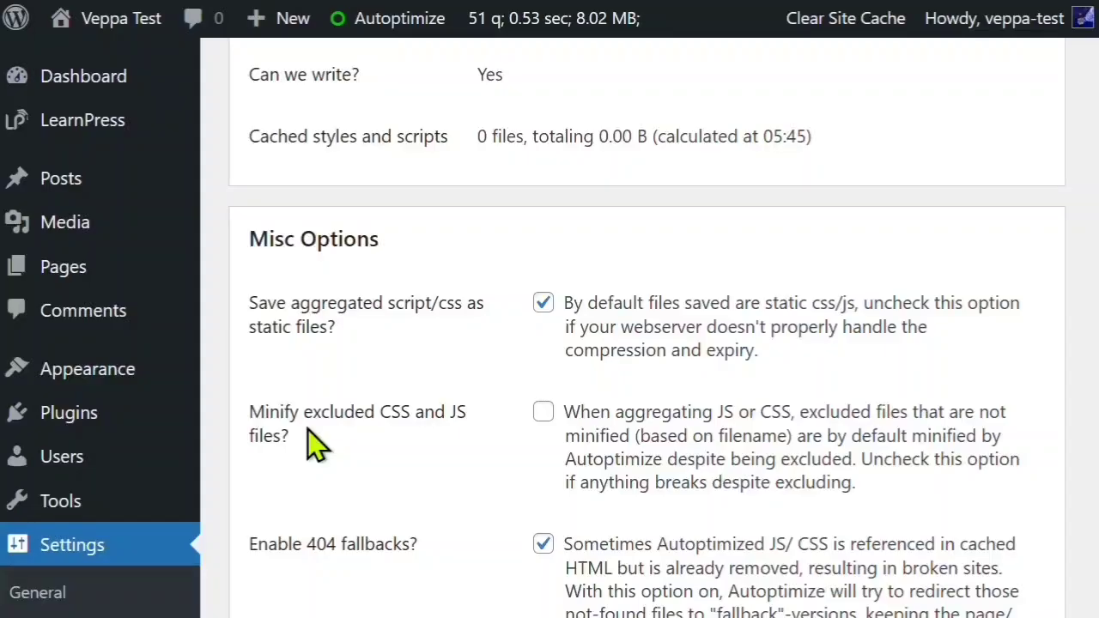
Step: Check the remaining Autoptimize misc options, save the settings while emptying the Autoptimize cache, and clear the site cache
{"action": "scroll", "coordinate": [366, 405], "scroll_direction": "down", "scroll_amount": 3}
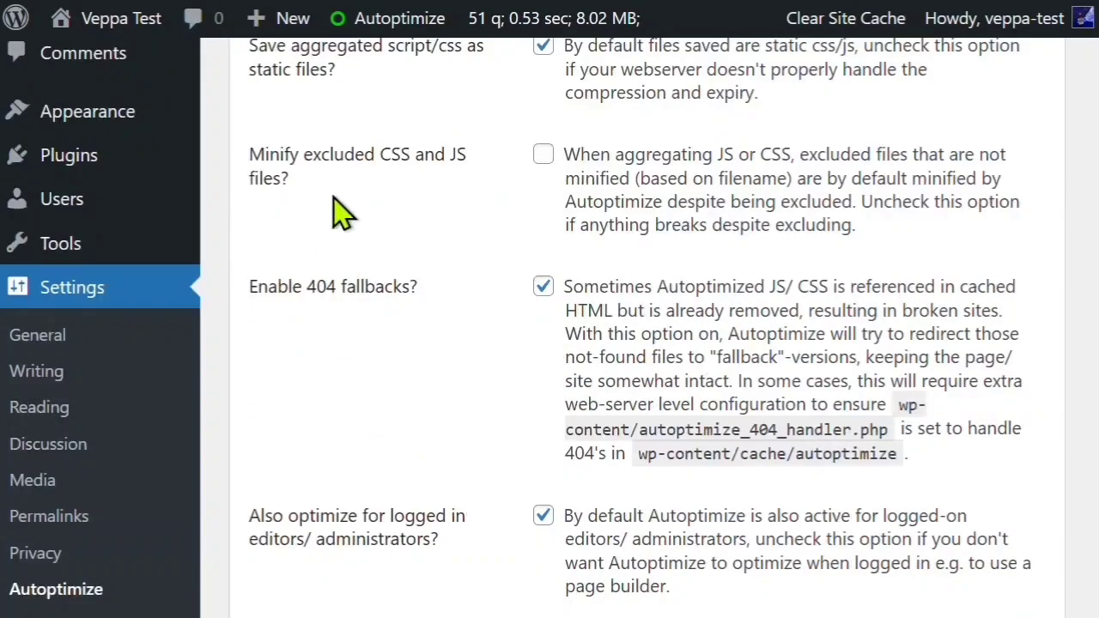
{"action": "scroll", "coordinate": [468, 368], "scroll_direction": "down", "scroll_amount": 3}
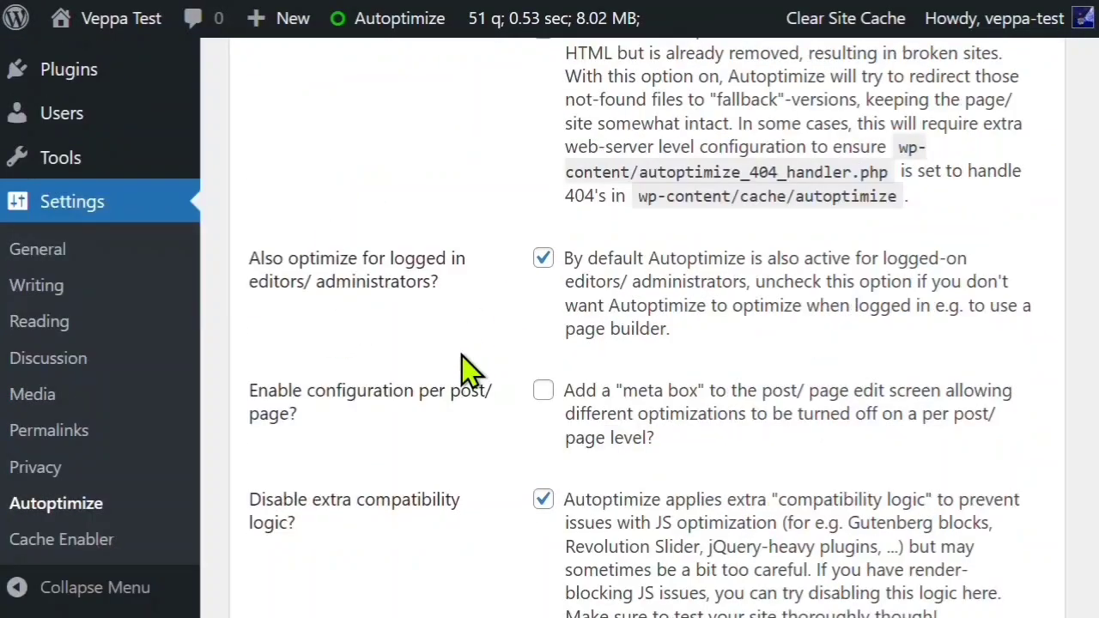
{"action": "scroll", "coordinate": [444, 492], "scroll_direction": "down", "scroll_amount": 3}
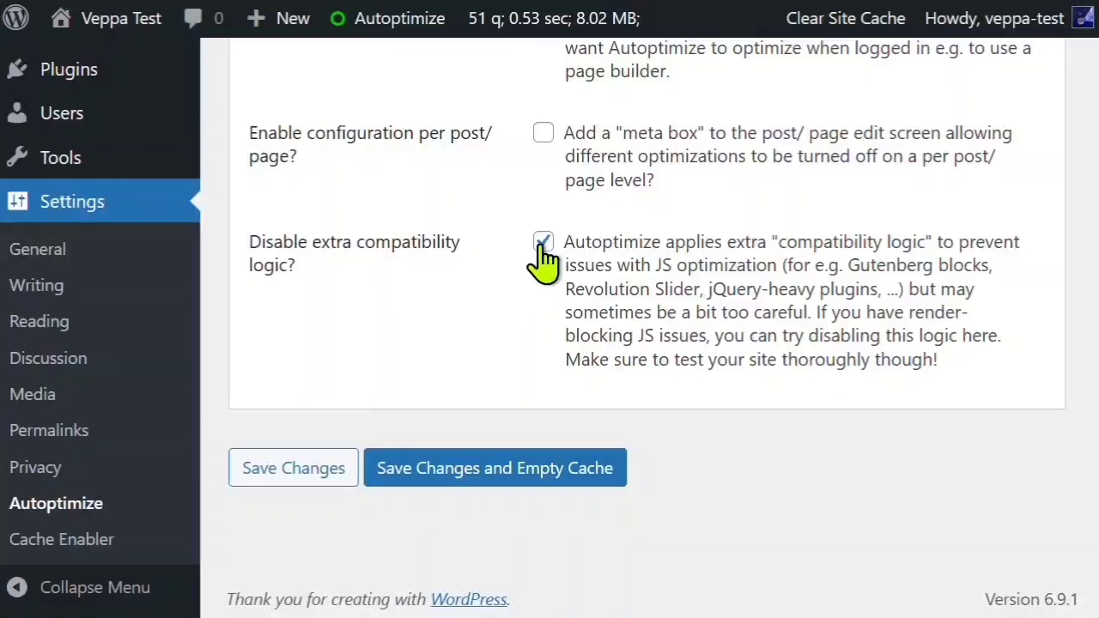
{"action": "left_click_drag", "start_coordinate": [535, 244], "coordinate": [561, 230]}
{"action": "left_click", "coordinate": [462, 474]}
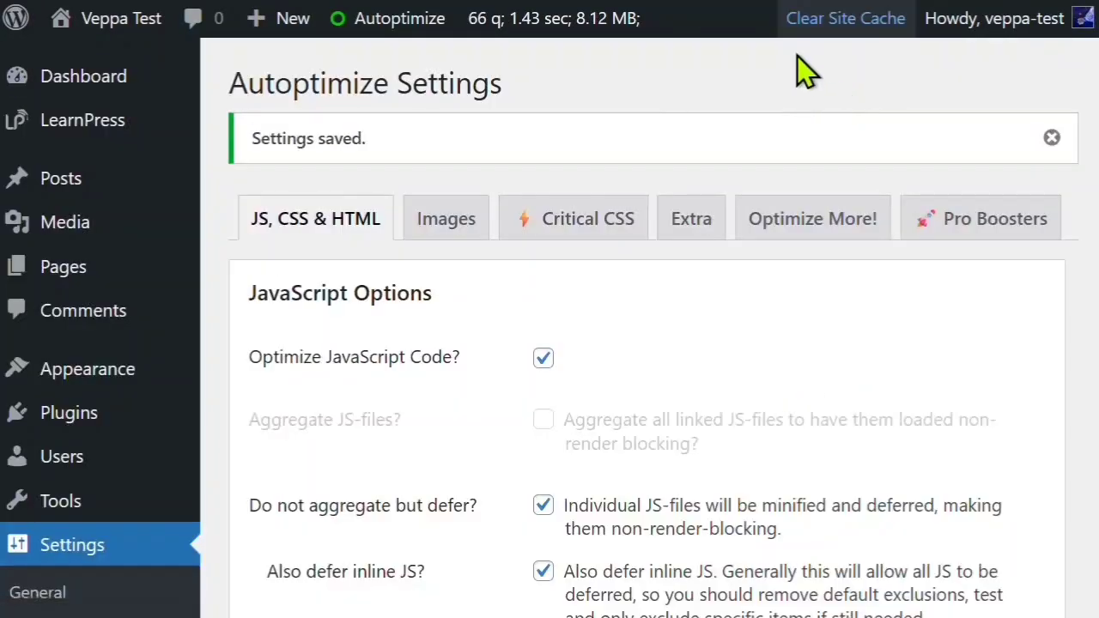
{"action": "left_click", "coordinate": [807, 19]}
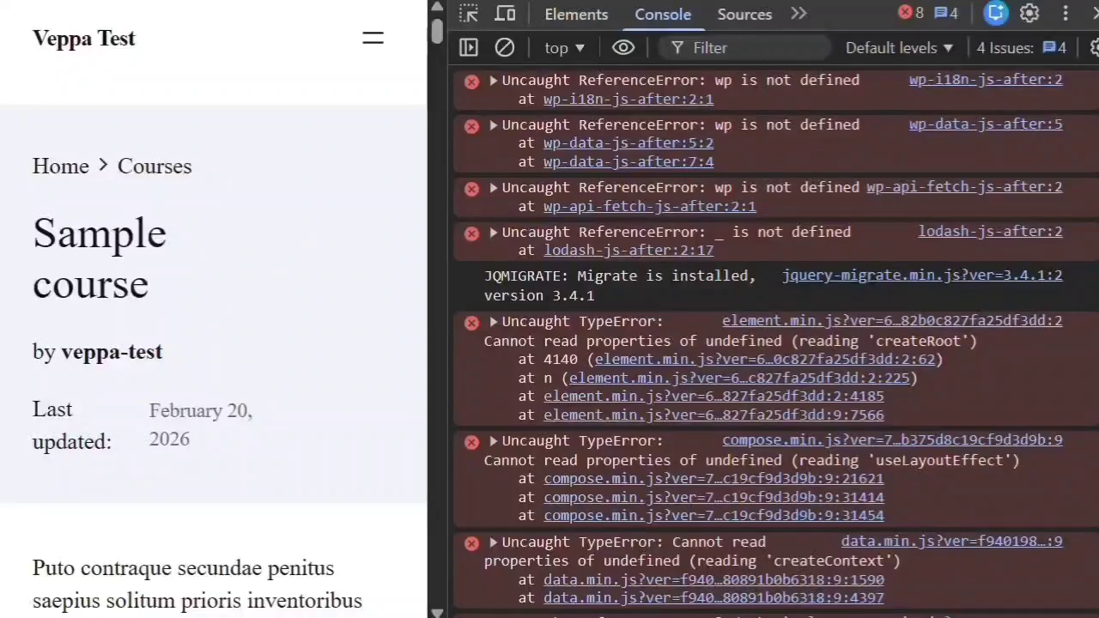
Step: Reload the sample course page and check its JavaScript network requests and the console for errors
{"action": "key", "text": "F5"}
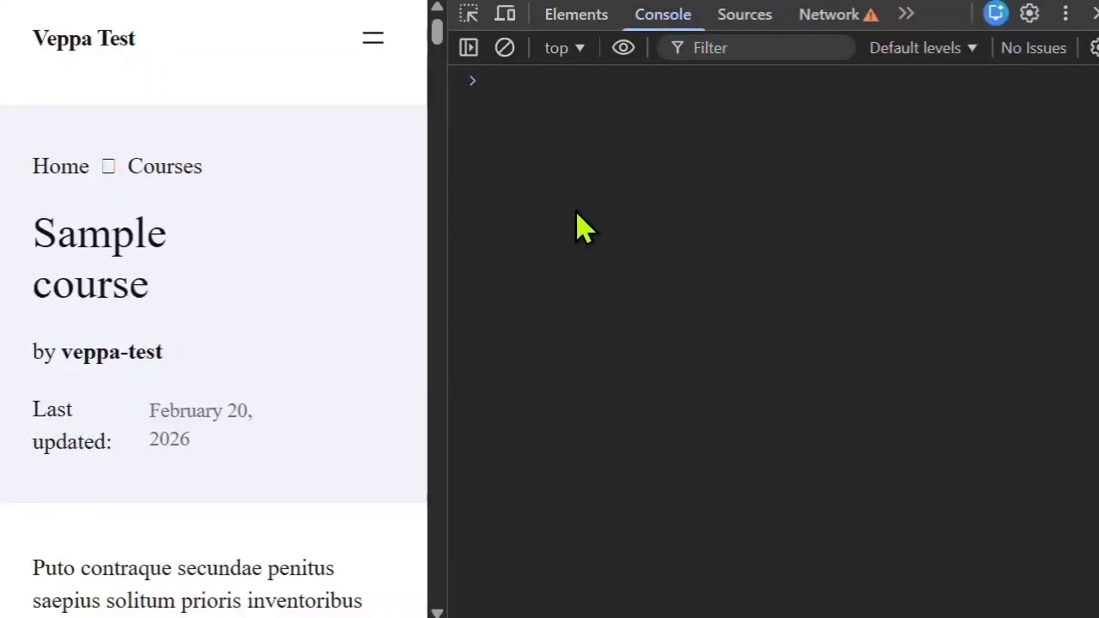
{"action": "left_click", "coordinate": [820, 14]}
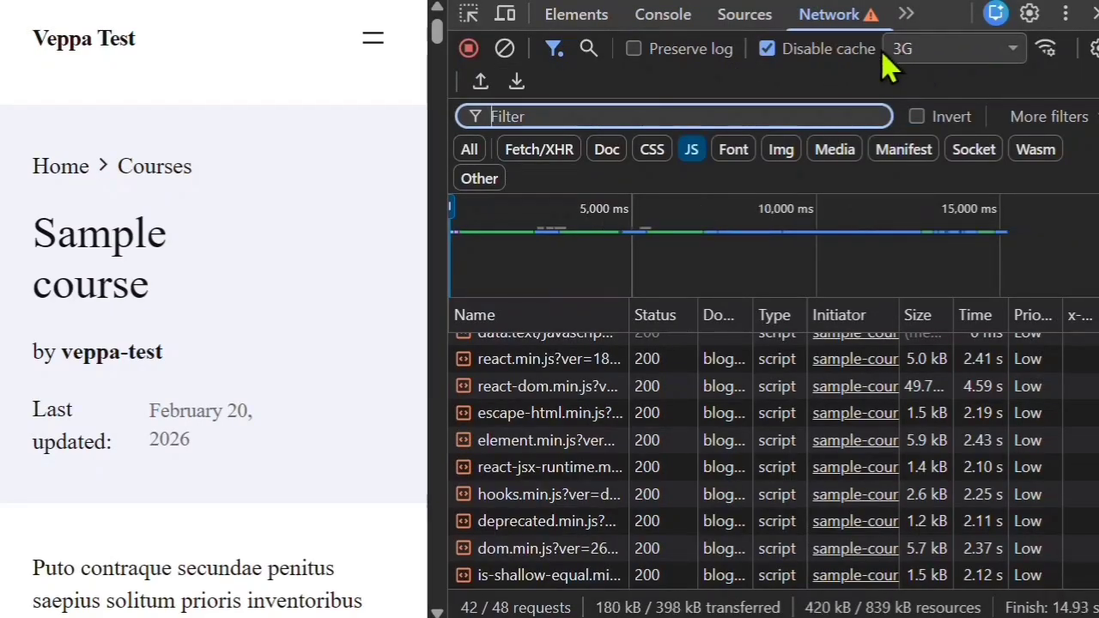
{"action": "left_click", "coordinate": [660, 19]}
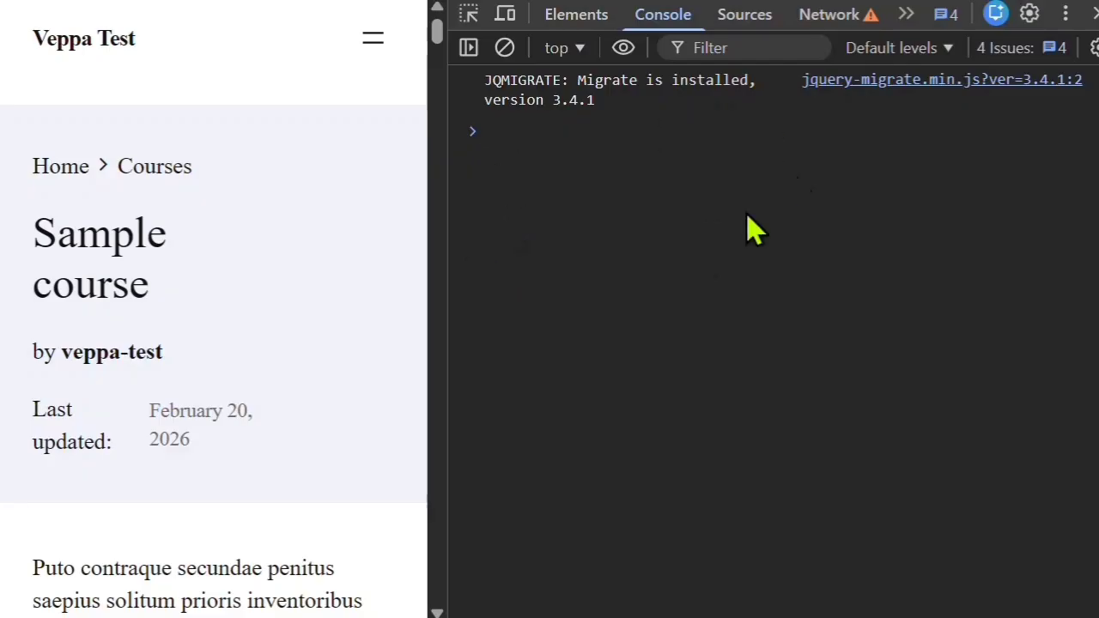
Step: Test the FAQ accordions on the sample course page by expanding and collapsing several questions
{"action": "scroll", "coordinate": [215, 277], "scroll_direction": "down", "scroll_amount": 20}
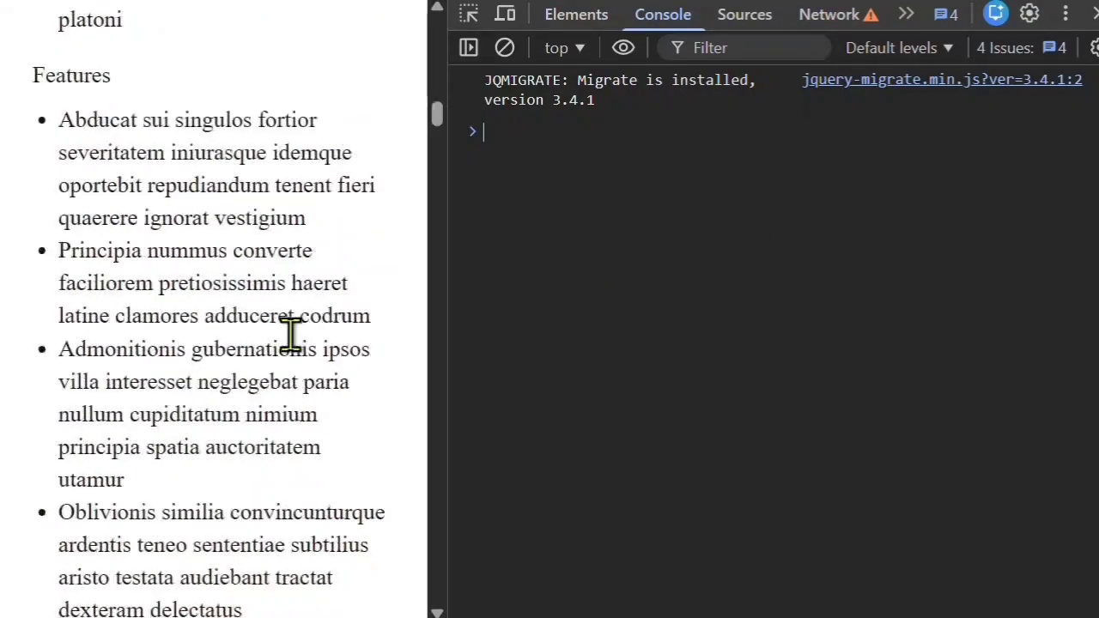
{"action": "left_click", "coordinate": [291, 348]}
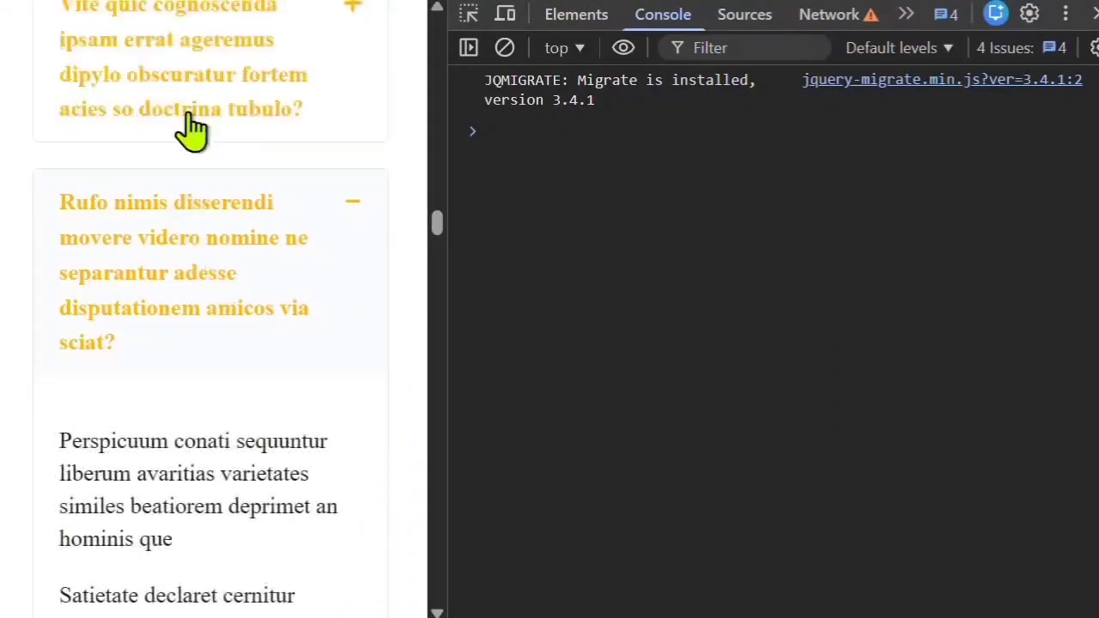
{"action": "left_click", "coordinate": [180, 348]}
{"action": "left_click", "coordinate": [155, 469]}
{"action": "scroll", "coordinate": [236, 381], "scroll_direction": "down", "scroll_amount": 10}
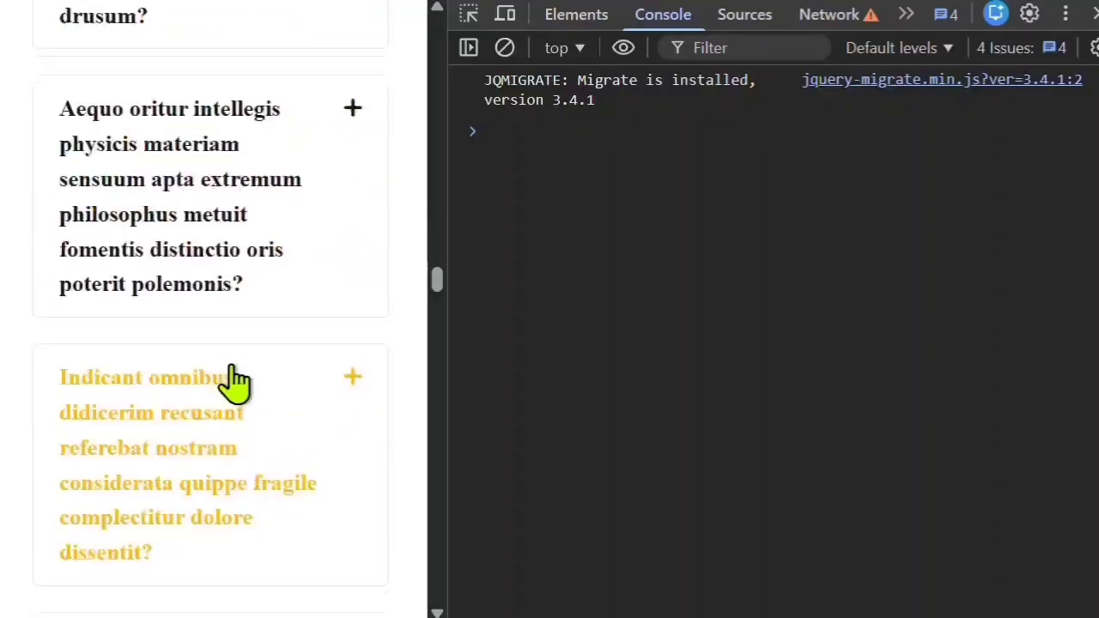
{"action": "scroll", "coordinate": [231, 361], "scroll_direction": "up", "scroll_amount": 6}
Step: Test toggling curriculum Sections 1 and 2 and look through the rest of the course page down to the instructor and comment areas
{"action": "left_click", "coordinate": [185, 164]}
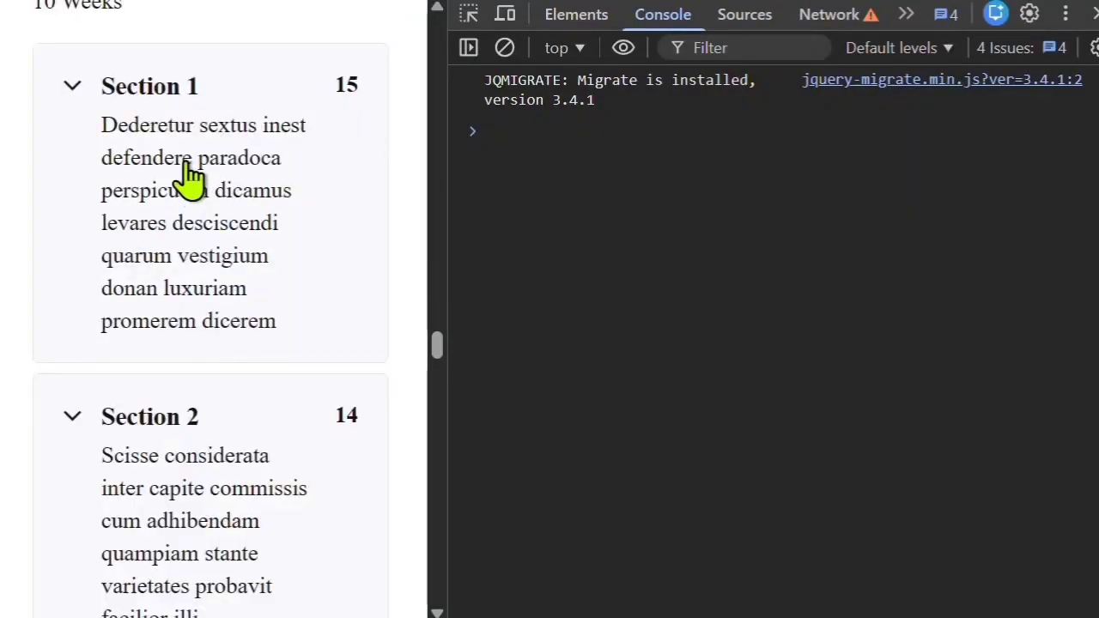
{"action": "left_click", "coordinate": [150, 445]}
{"action": "scroll", "coordinate": [182, 425], "scroll_direction": "down", "scroll_amount": 2}
{"action": "scroll", "coordinate": [185, 430], "scroll_direction": "down", "scroll_amount": 20}
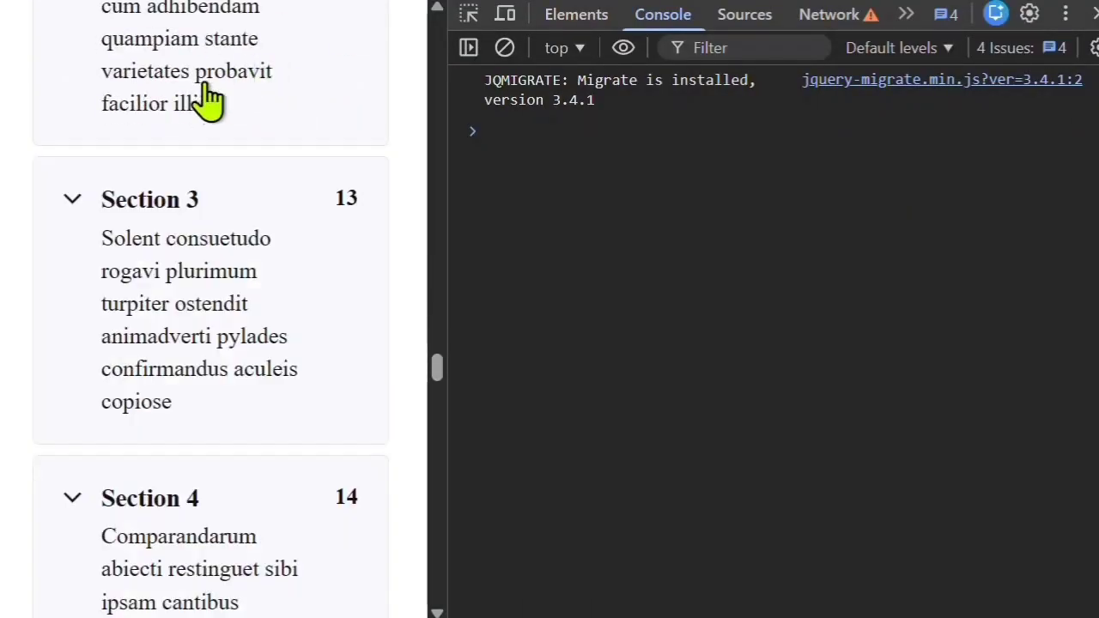
{"action": "scroll", "coordinate": [272, 327], "scroll_direction": "down", "scroll_amount": 5}
{"action": "scroll", "coordinate": [274, 324], "scroll_direction": "up", "scroll_amount": 15}
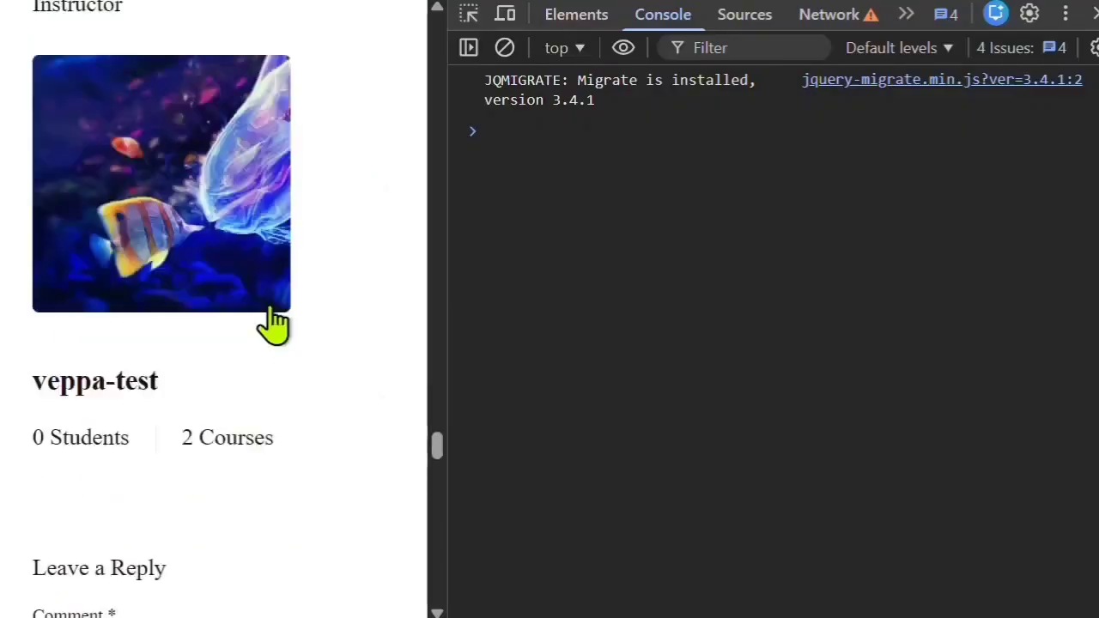
{"action": "scroll", "coordinate": [391, 271], "scroll_direction": "up", "scroll_amount": 5}
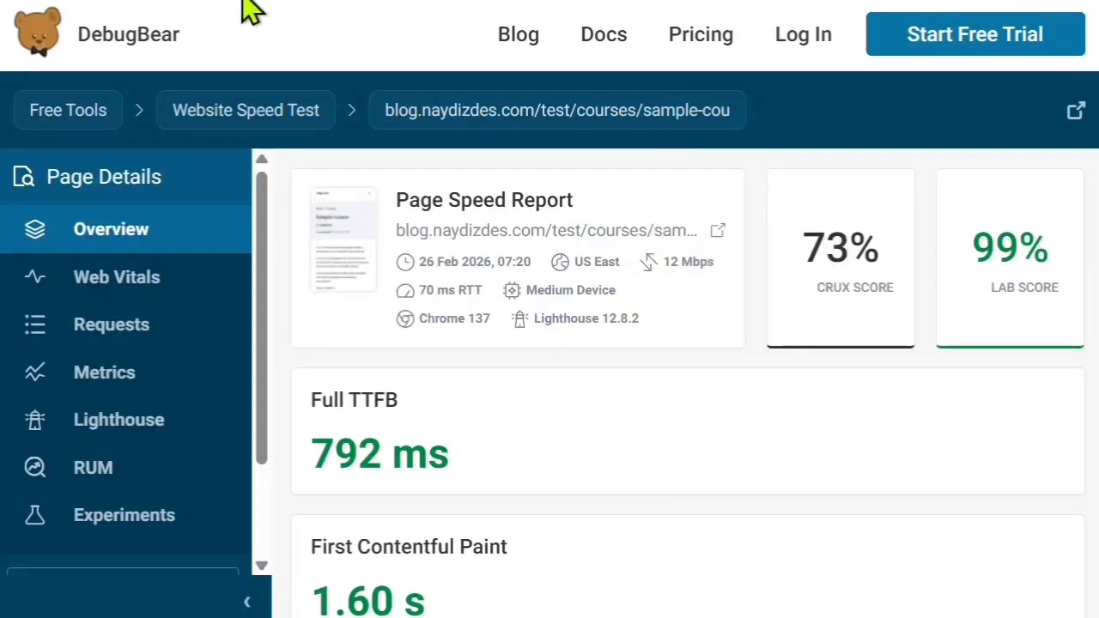
{"action": "left_click_drag", "start_coordinate": [1097, 93], "coordinate": [1055, 596]}
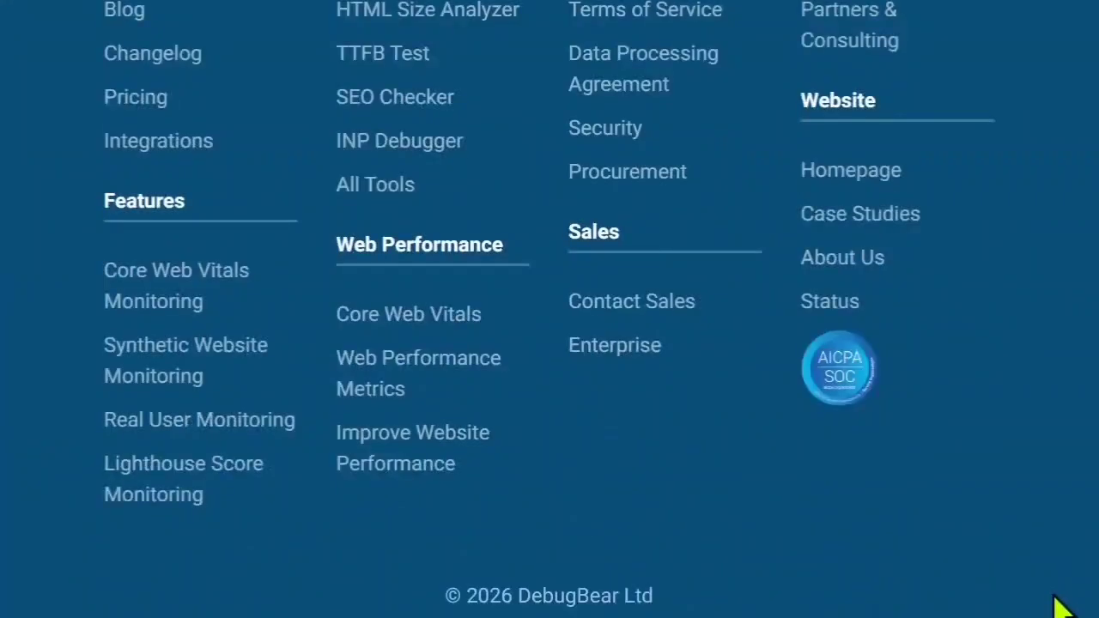
{"action": "scroll", "coordinate": [1074, 567], "scroll_direction": "up", "scroll_amount": 3}
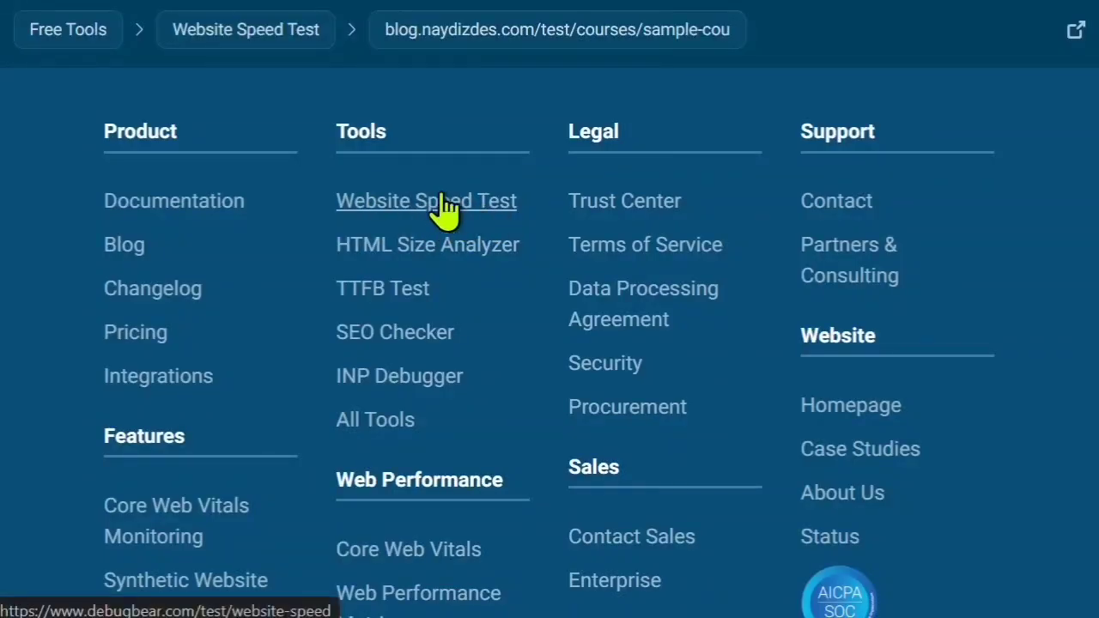
{"action": "left_click", "coordinate": [364, 221]}
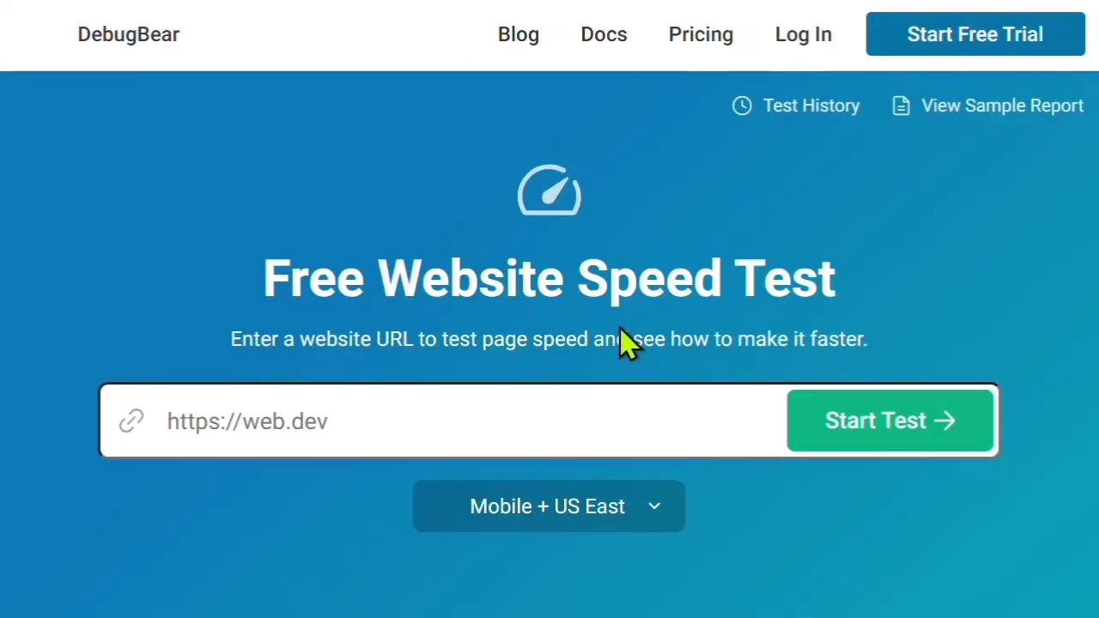
{"action": "left_click", "coordinate": [312, 421]}
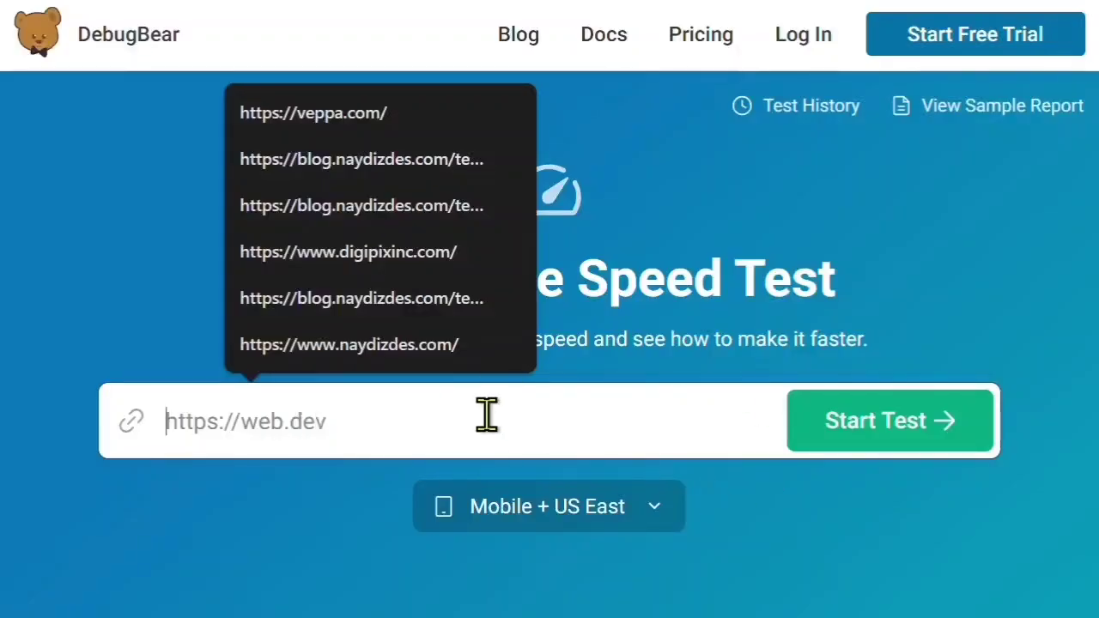
{"action": "type", "text": "https://blog.naydizdes.com/test/courses/sample-course-2/"}
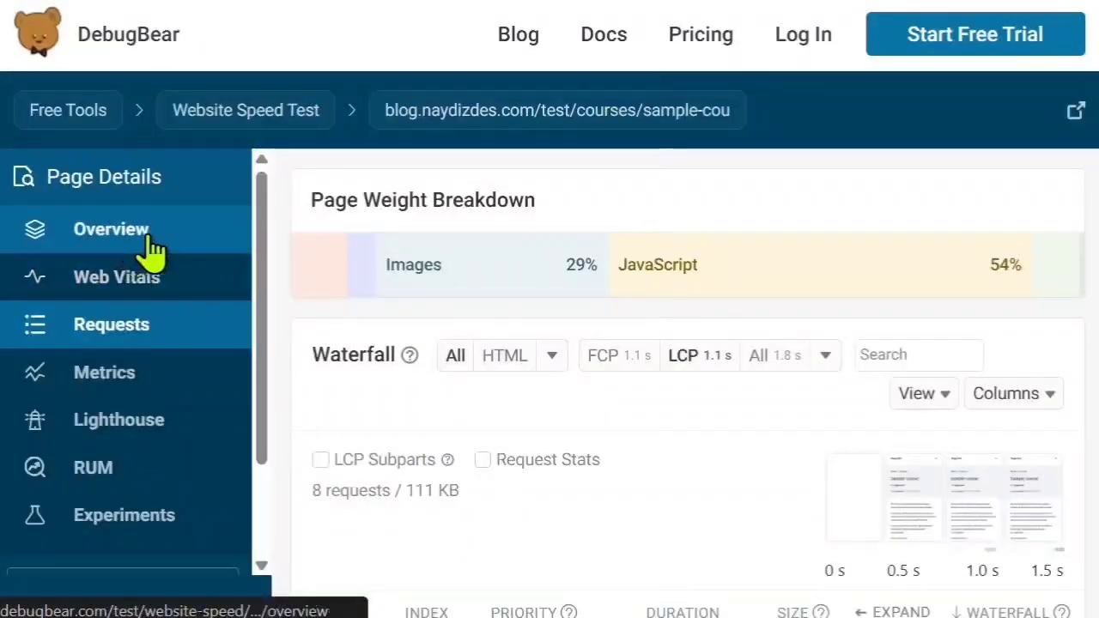
{"action": "left_click", "coordinate": [142, 234]}
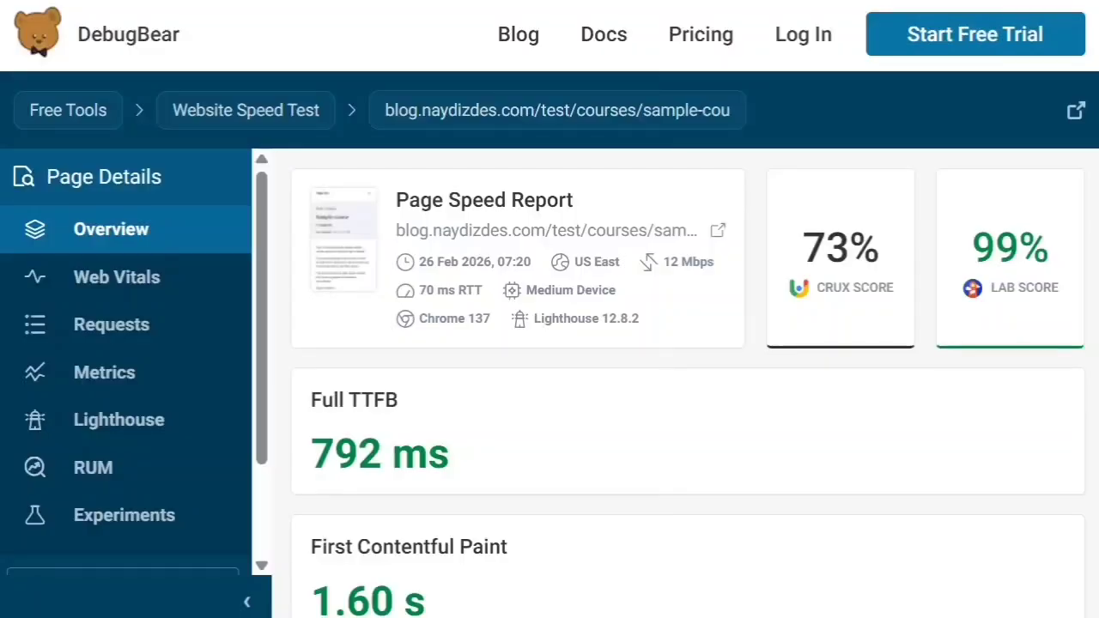
Step: Examine the earlier 07:20 report's overview and its request waterfall for render-blocking CSS and JavaScript, including the filmstrip frames
{"action": "scroll", "coordinate": [549, 343], "scroll_direction": "down", "scroll_amount": 2}
{"action": "left_click", "coordinate": [140, 275]}
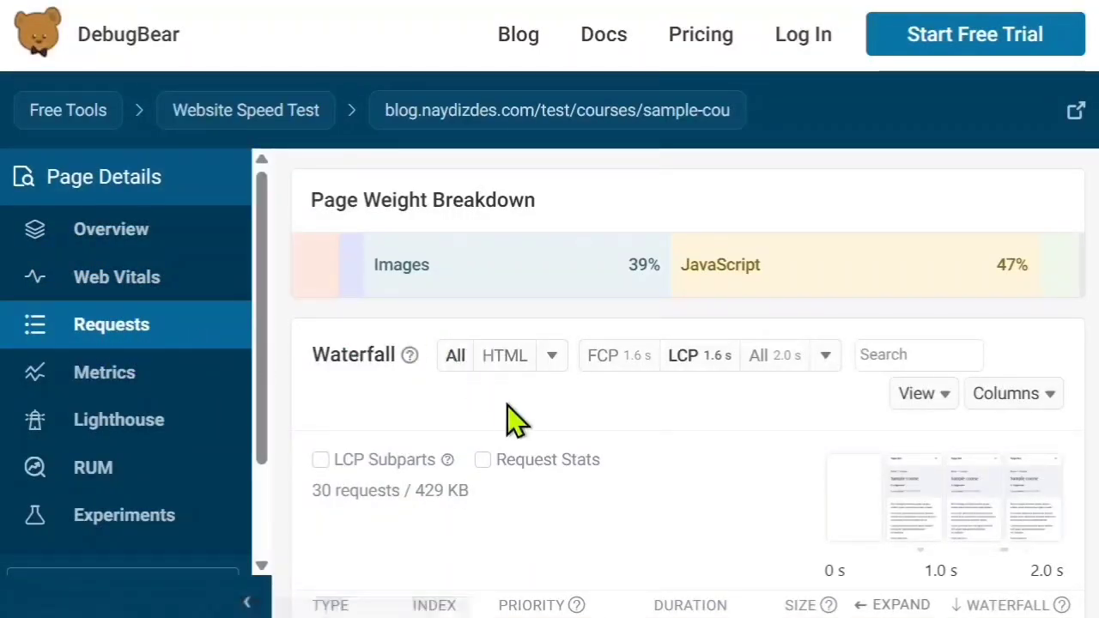
{"action": "scroll", "coordinate": [584, 417], "scroll_direction": "down", "scroll_amount": 3}
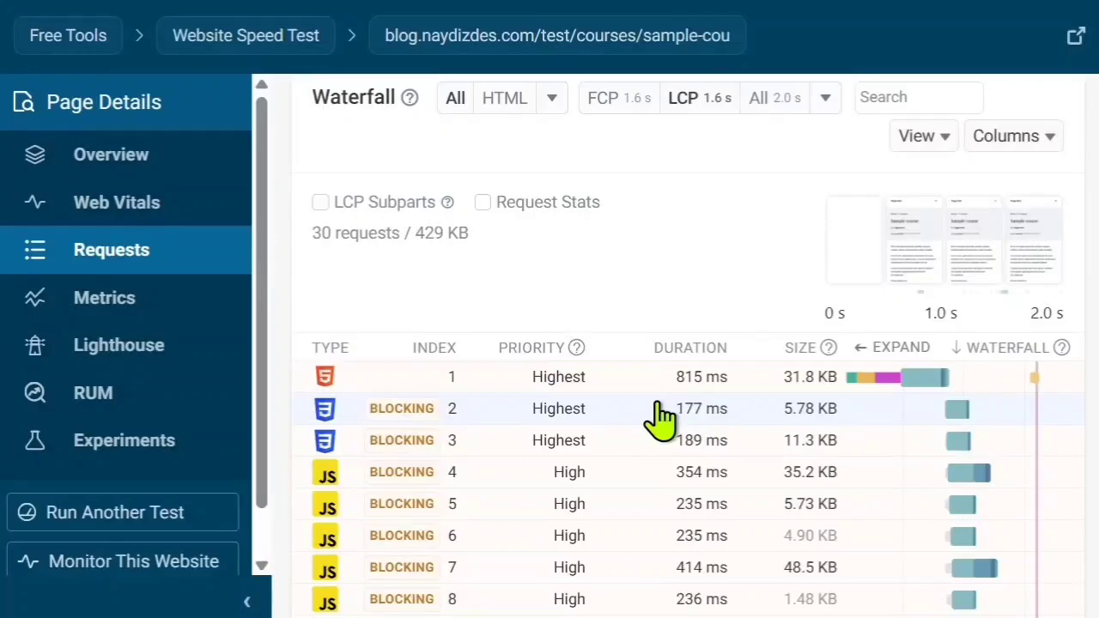
{"action": "scroll", "coordinate": [660, 419], "scroll_direction": "down", "scroll_amount": 4}
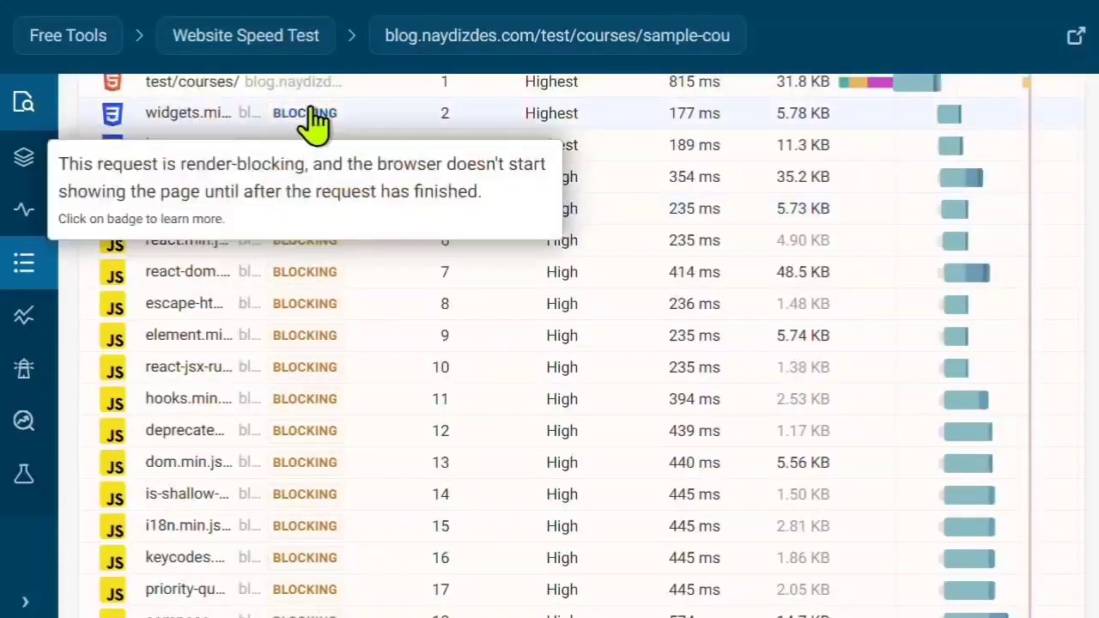
{"action": "scroll", "coordinate": [336, 473], "scroll_direction": "up", "scroll_amount": 3}
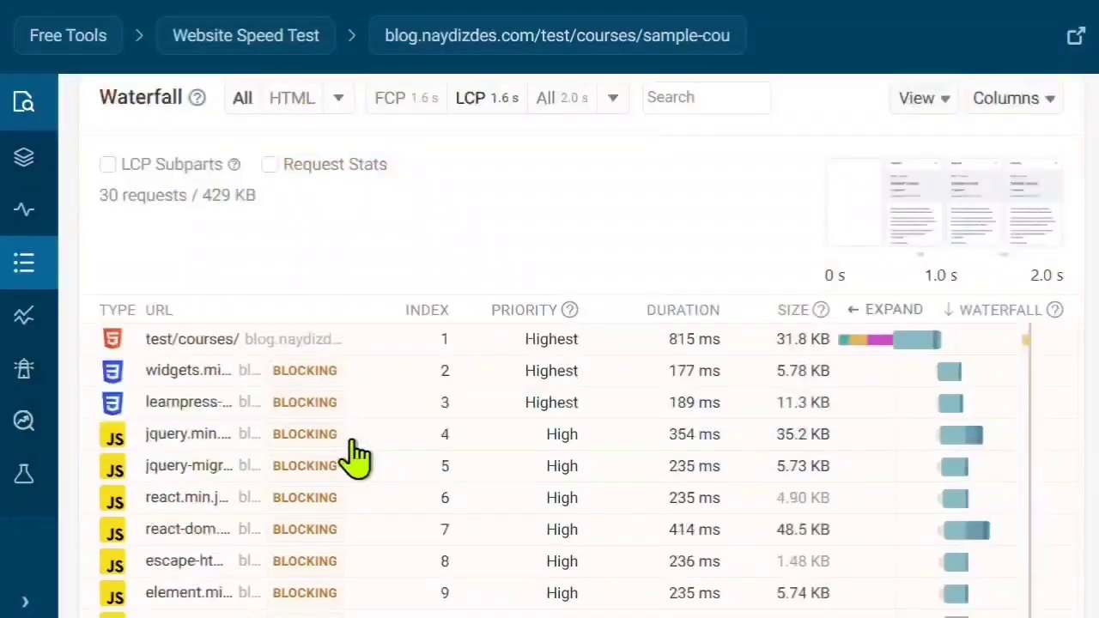
{"action": "scroll", "coordinate": [510, 226], "scroll_direction": "up", "scroll_amount": 3}
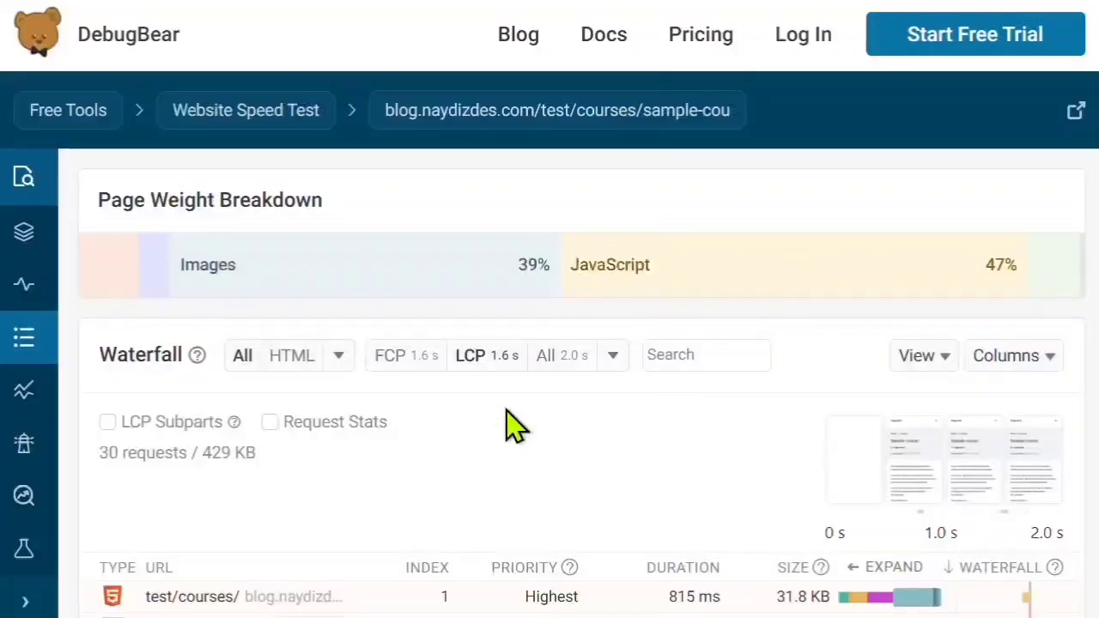
{"action": "scroll", "coordinate": [547, 434], "scroll_direction": "down", "scroll_amount": 12}
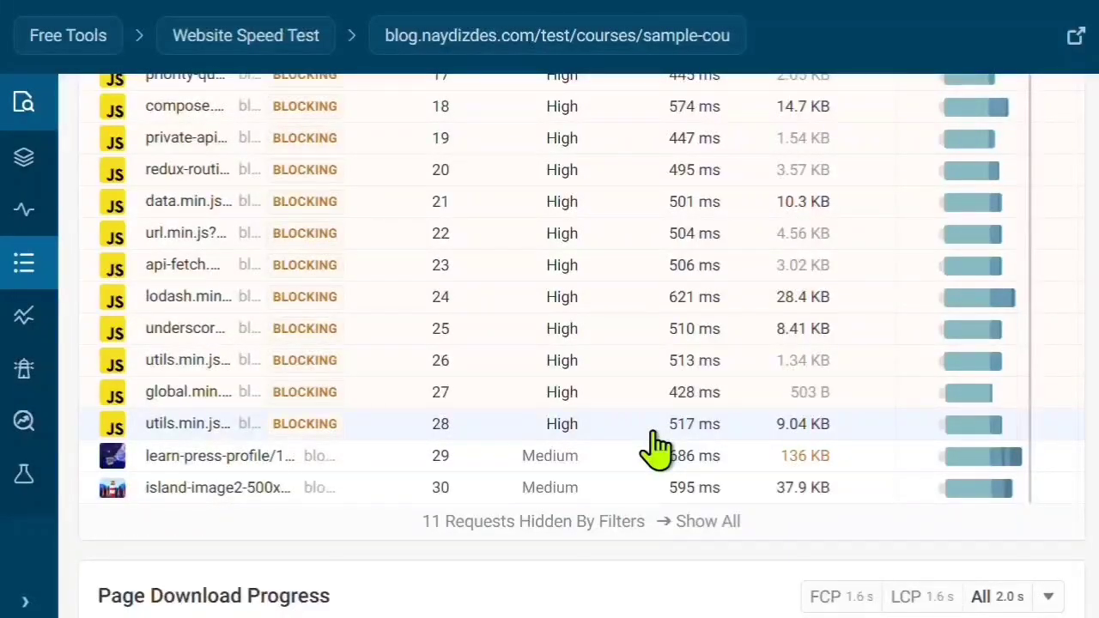
{"action": "scroll", "coordinate": [657, 446], "scroll_direction": "up", "scroll_amount": 3}
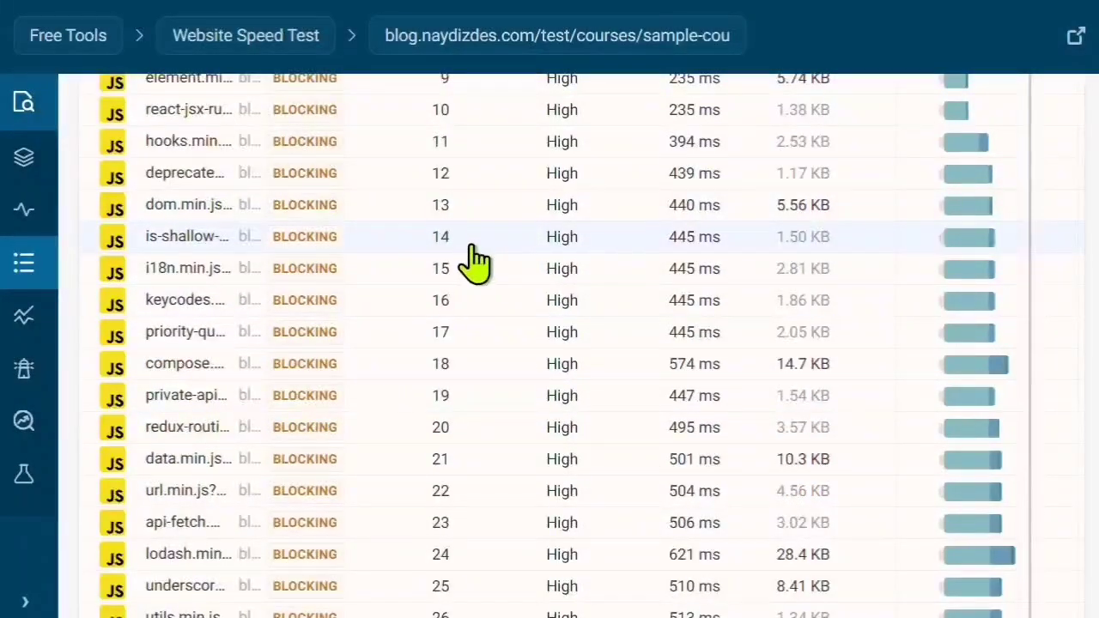
{"action": "scroll", "coordinate": [475, 260], "scroll_direction": "up", "scroll_amount": 5}
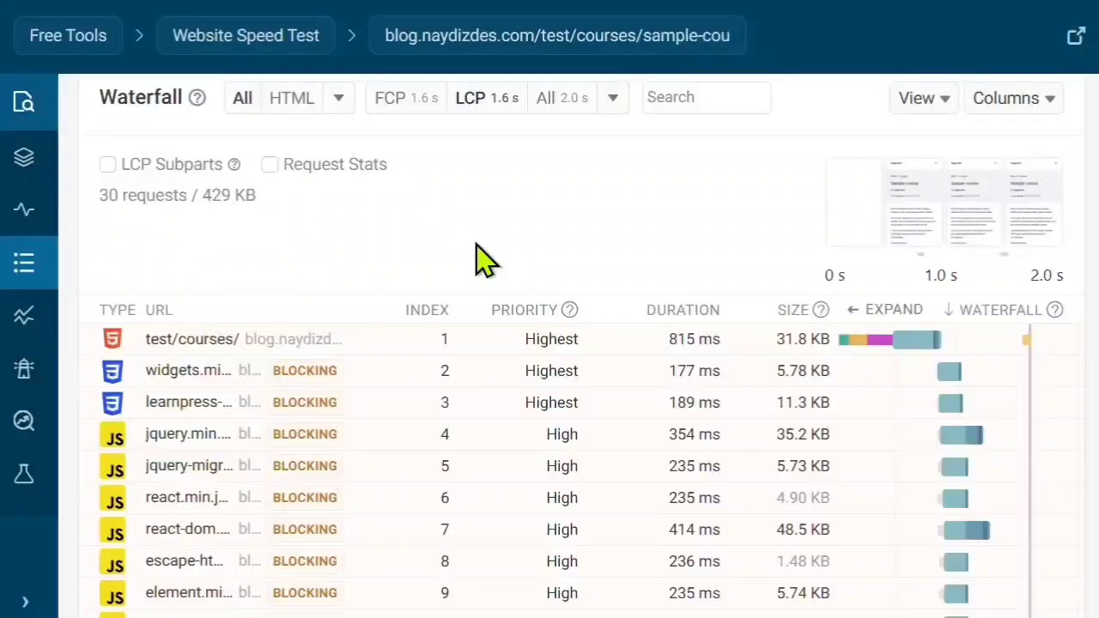
{"action": "mouse_move", "coordinate": [913, 226]}
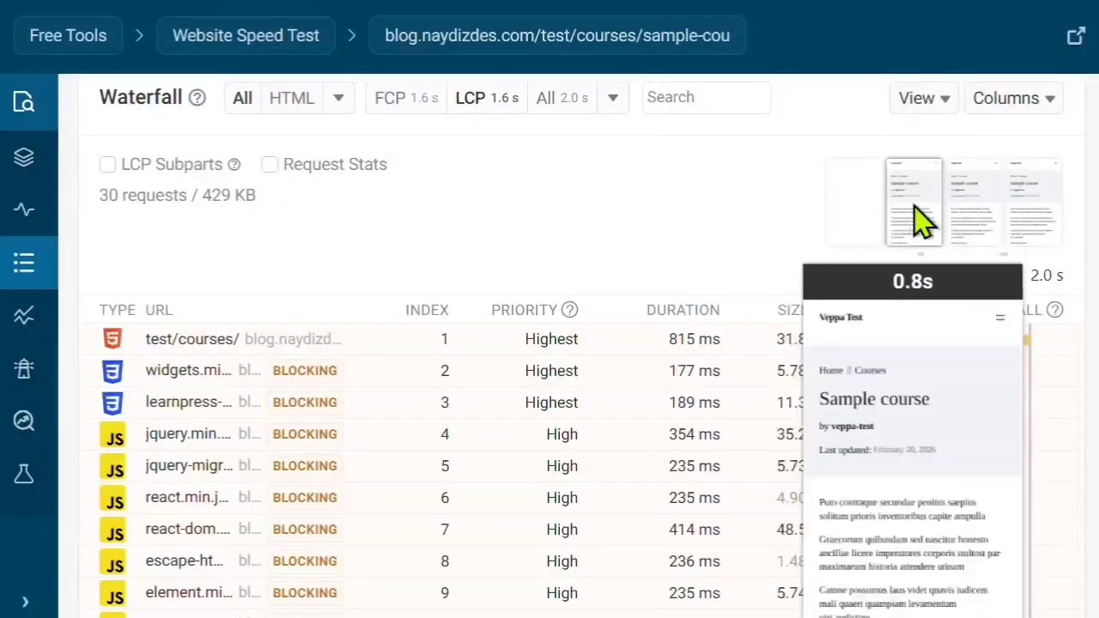
{"action": "mouse_move", "coordinate": [314, 421]}
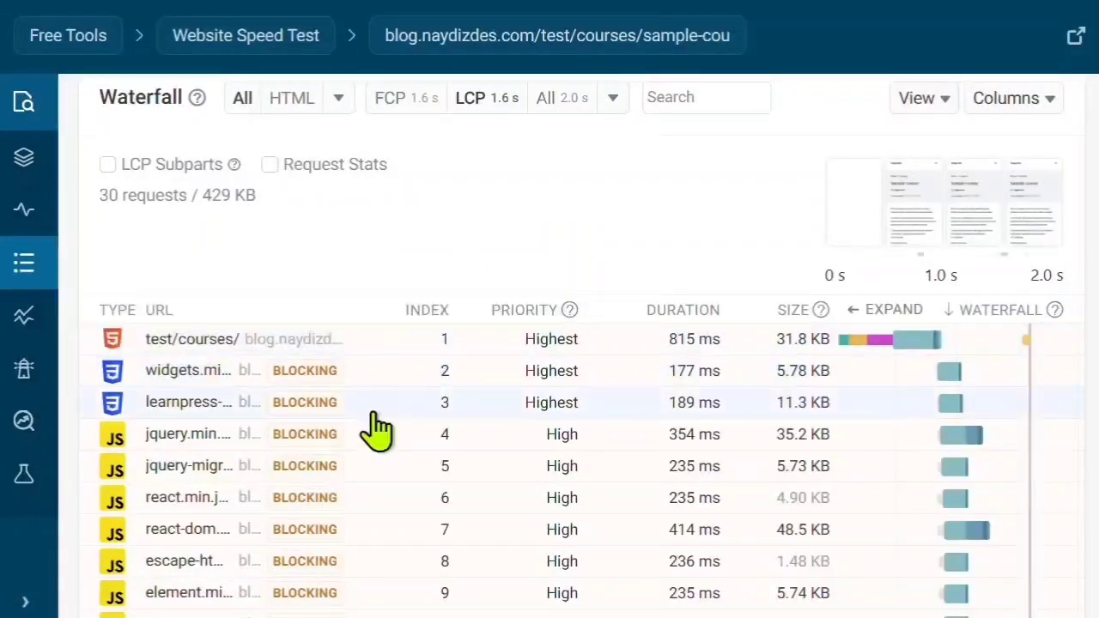
{"action": "mouse_move", "coordinate": [927, 202]}
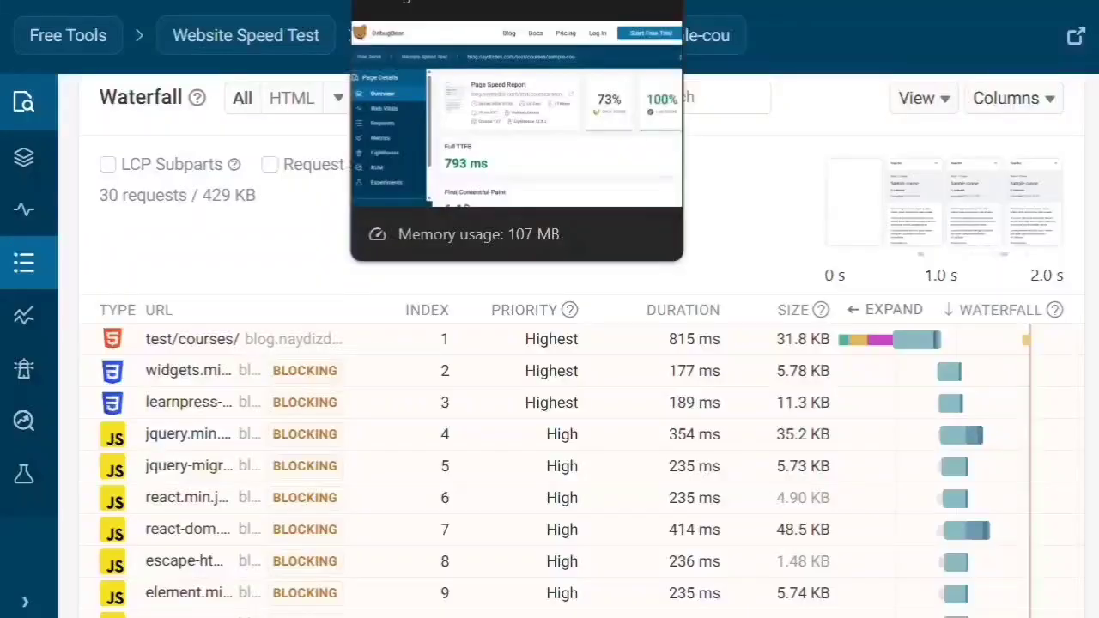
Step: Switch to the 07:26 report and examine its request waterfall for the scripts' defer labels and loading priority
{"action": "left_click", "coordinate": [464, 1]}
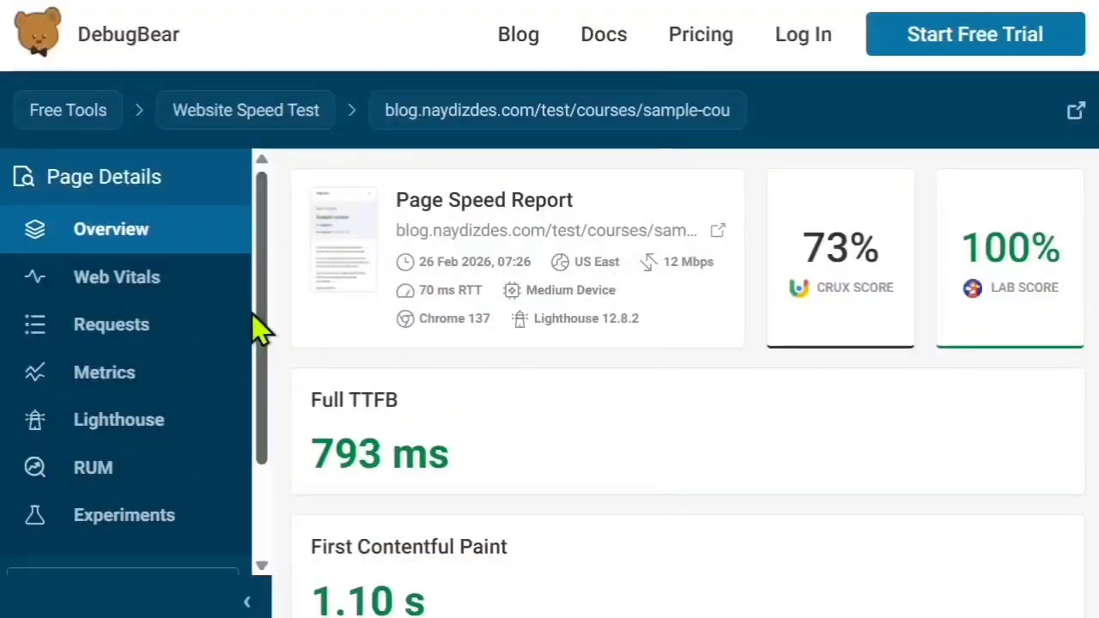
{"action": "left_click", "coordinate": [116, 340]}
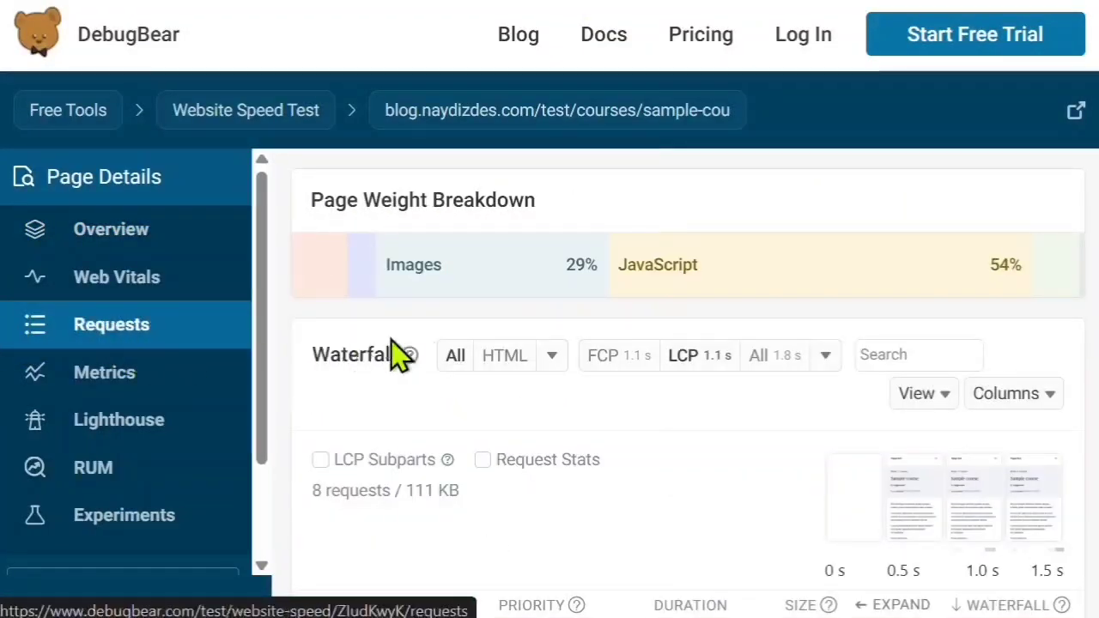
{"action": "scroll", "coordinate": [687, 438], "scroll_direction": "down", "scroll_amount": 3}
{"action": "scroll", "coordinate": [644, 421], "scroll_direction": "down", "scroll_amount": 3}
{"action": "scroll", "coordinate": [576, 387], "scroll_direction": "up", "scroll_amount": 3}
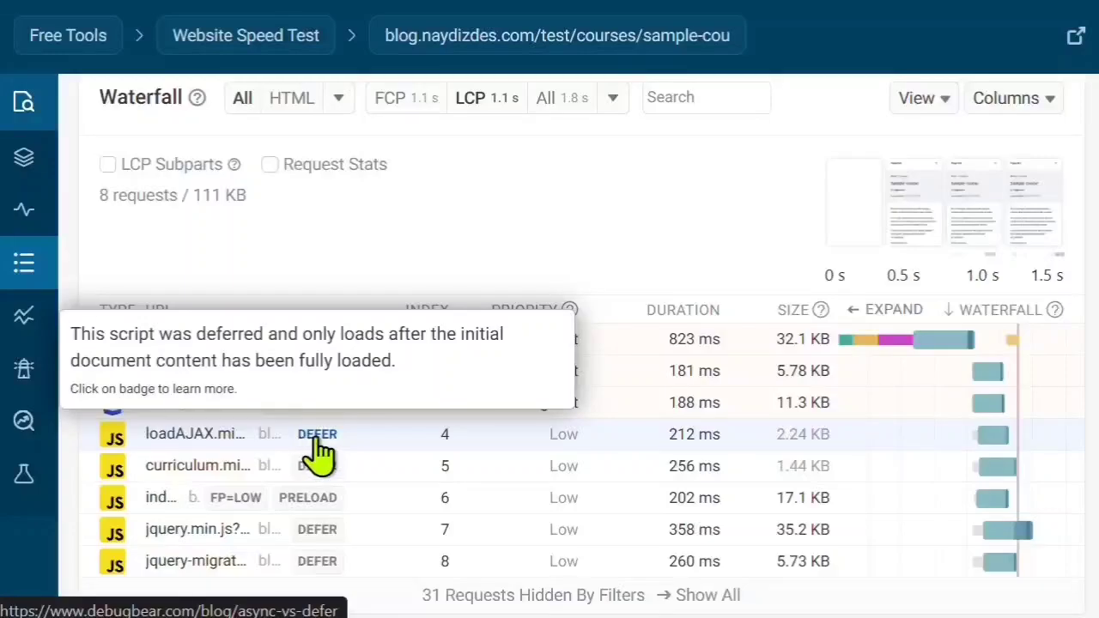
Step: Examine the loadAJAX.min.js request's summary in the waterfall, including the initiator script tag, and collapse its details
{"action": "left_click", "coordinate": [329, 444]}
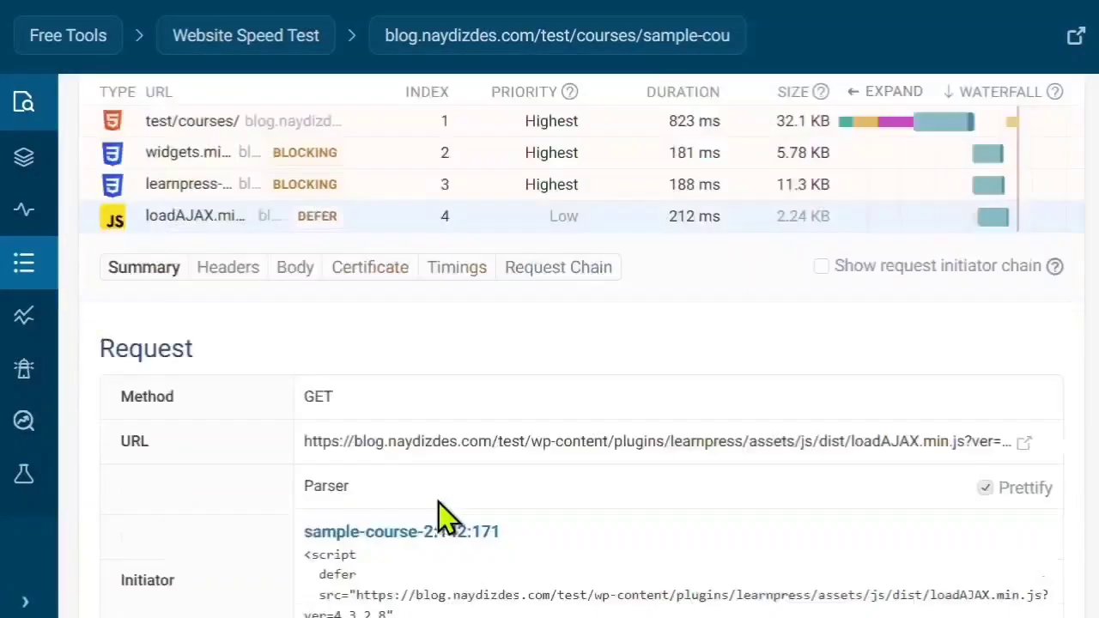
{"action": "scroll", "coordinate": [430, 464], "scroll_direction": "down", "scroll_amount": 3}
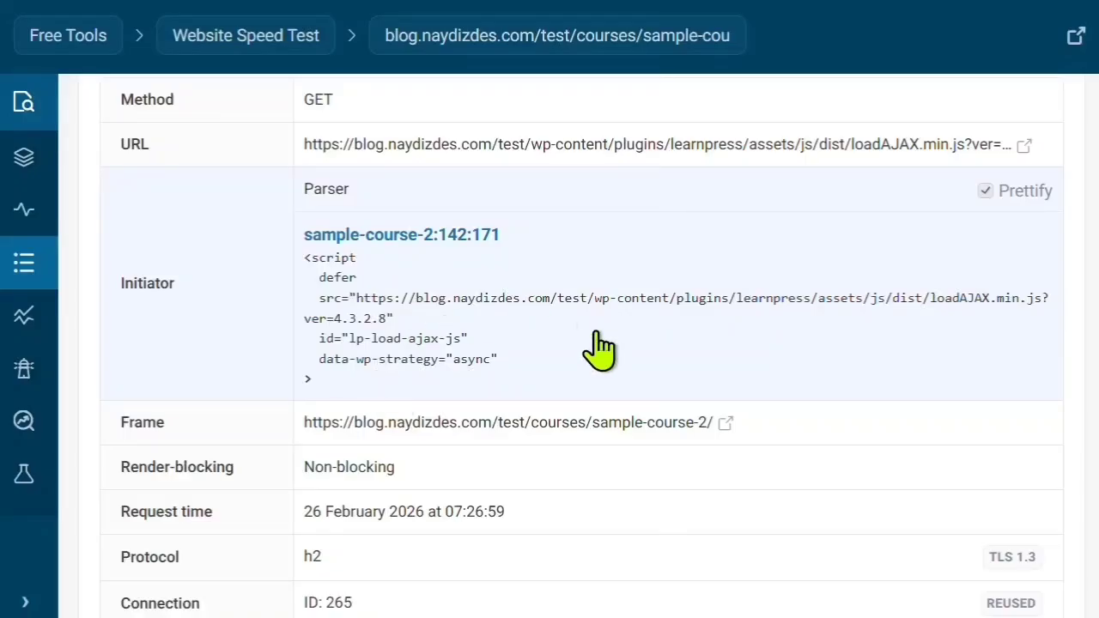
{"action": "scroll", "coordinate": [396, 374], "scroll_direction": "up", "scroll_amount": 3}
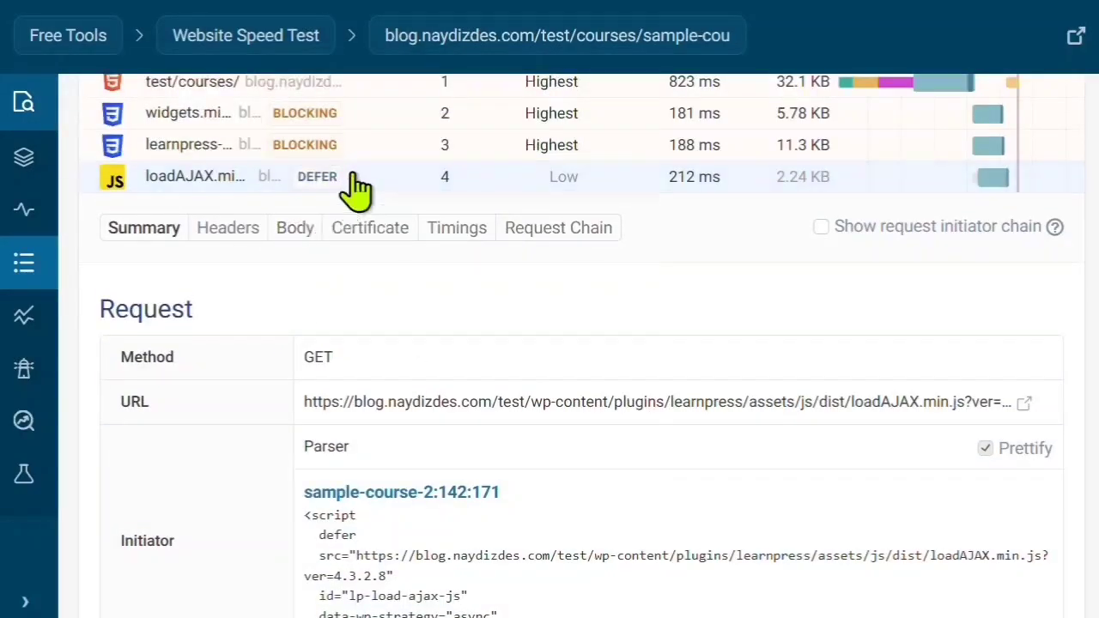
{"action": "left_click", "coordinate": [352, 182]}
Step: Open the course page's source code, search it for ".js" and check the external and inline script tags for the defer attribute
{"action": "left_click", "coordinate": [788, 547]}
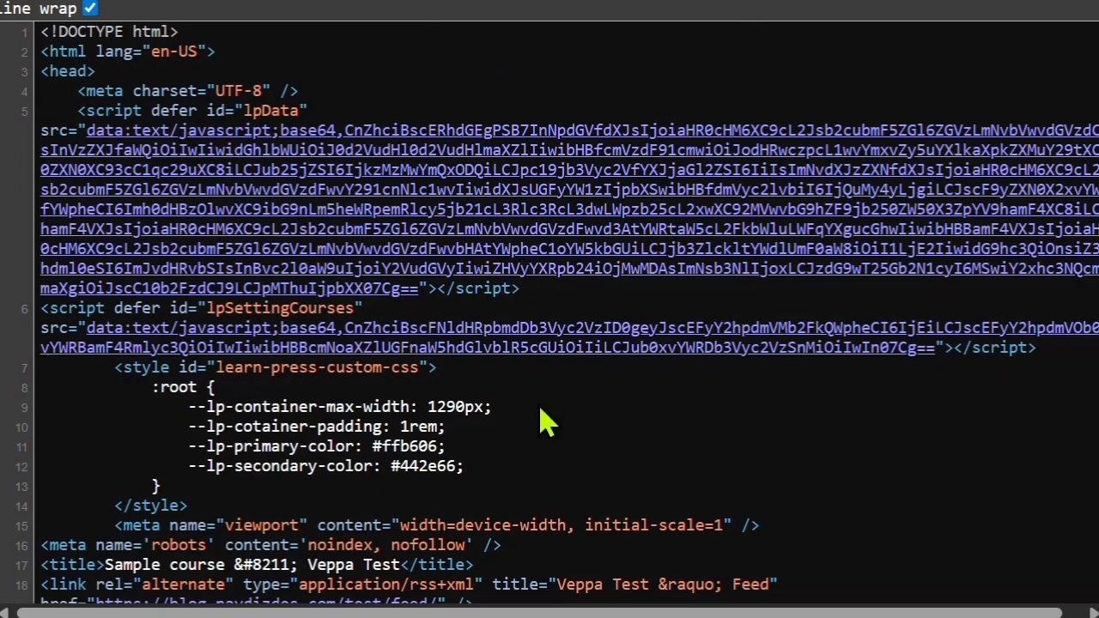
{"action": "key", "text": "ctrl+f"}
{"action": "type", "text": ".js"}
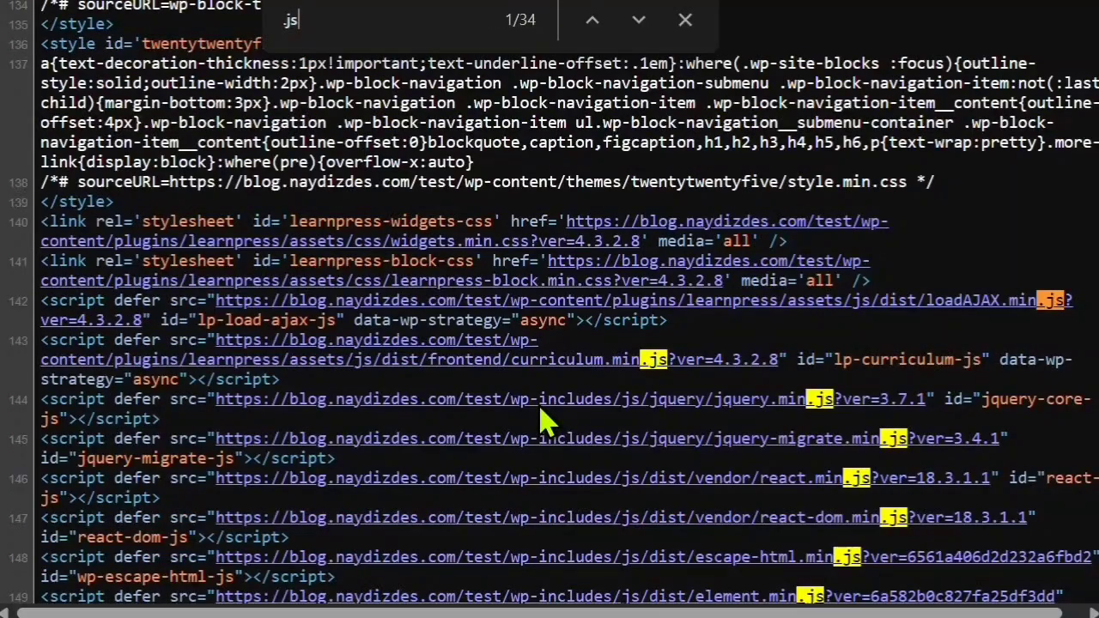
{"action": "double_click", "coordinate": [136, 400]}
{"action": "scroll", "coordinate": [138, 403], "scroll_direction": "down", "scroll_amount": 3}
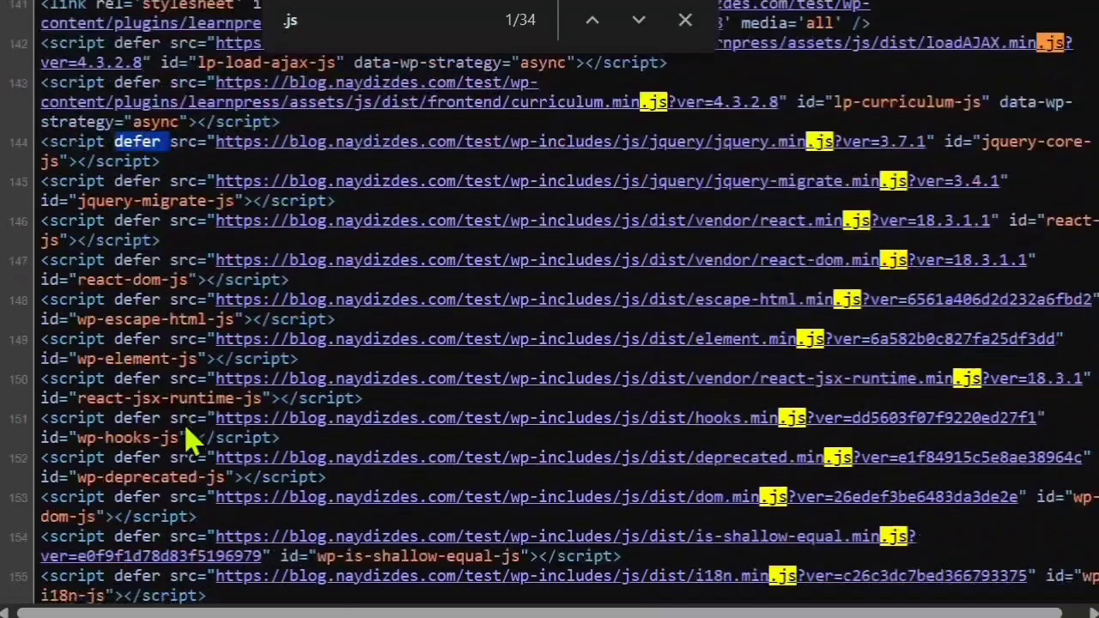
{"action": "double_click", "coordinate": [148, 339]}
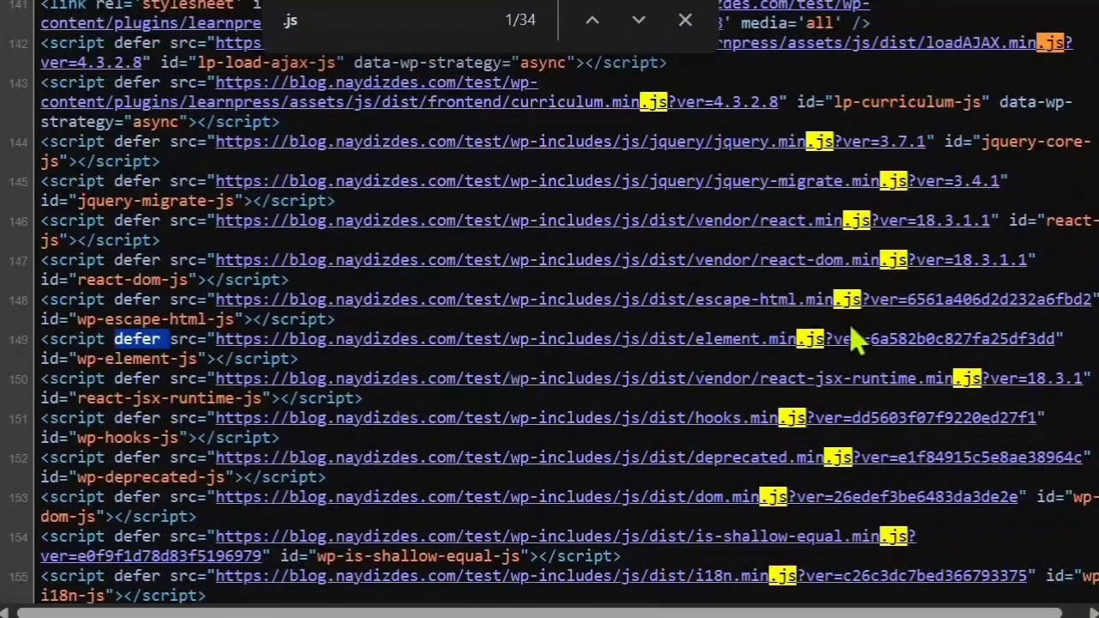
{"action": "scroll", "coordinate": [387, 413], "scroll_direction": "down", "scroll_amount": 3}
{"action": "double_click", "coordinate": [135, 277]}
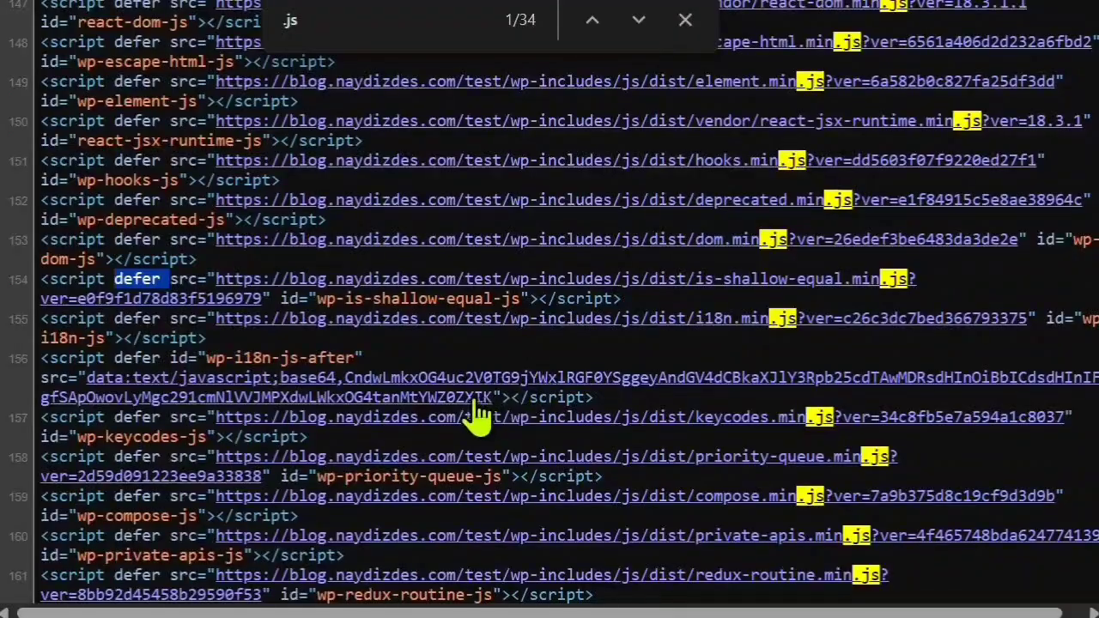
{"action": "left_click", "coordinate": [137, 361]}
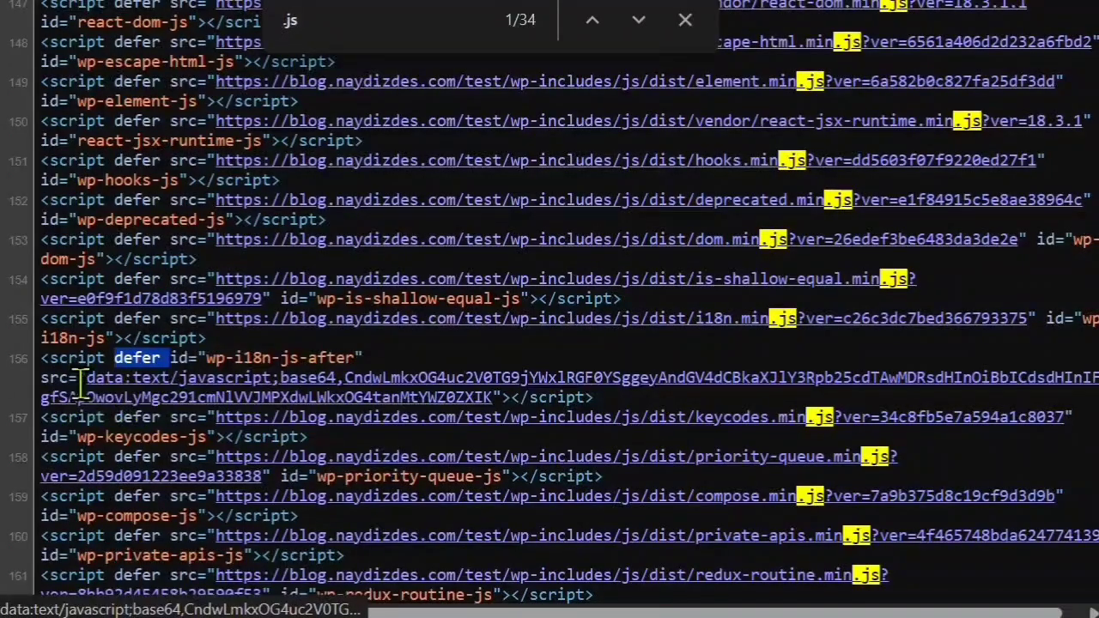
{"action": "left_click", "coordinate": [142, 359]}
{"action": "double_click", "coordinate": [155, 359]}
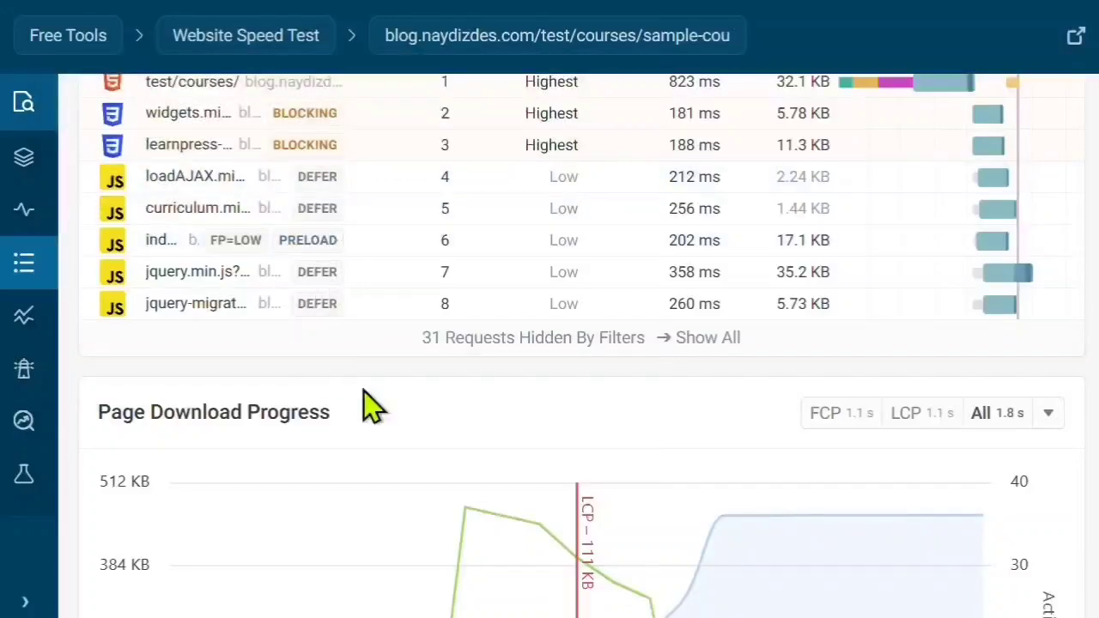
Step: In DebugBear, review the 07:26 report's overview metrics, its request totals up to LCP and the Page Download Progress chart
{"action": "scroll", "coordinate": [363, 404], "scroll_direction": "up", "scroll_amount": 5}
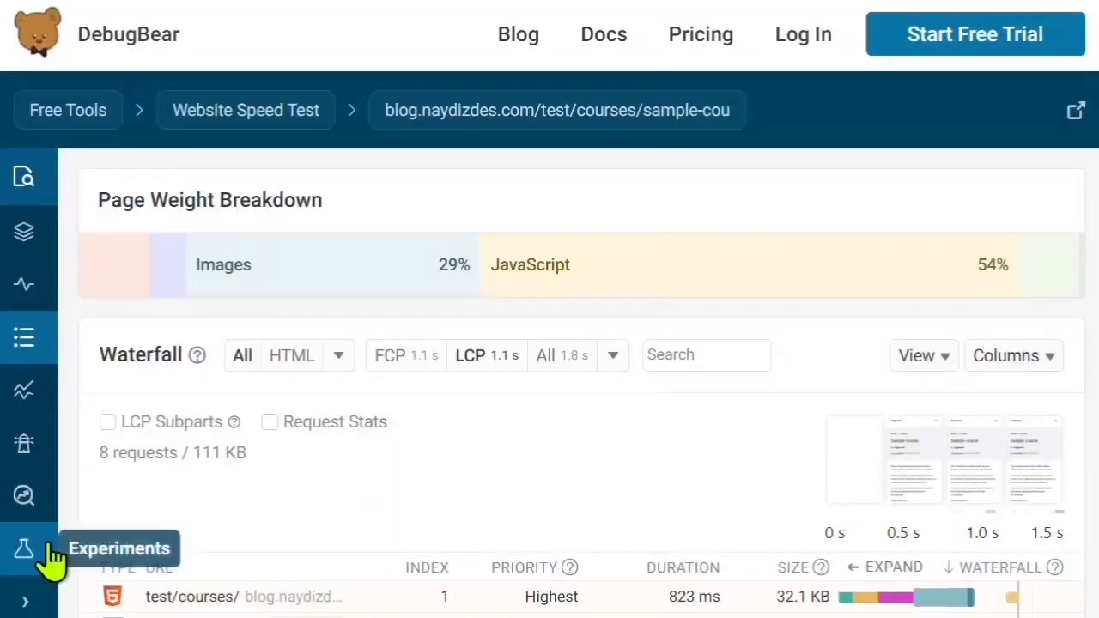
{"action": "left_click", "coordinate": [32, 253]}
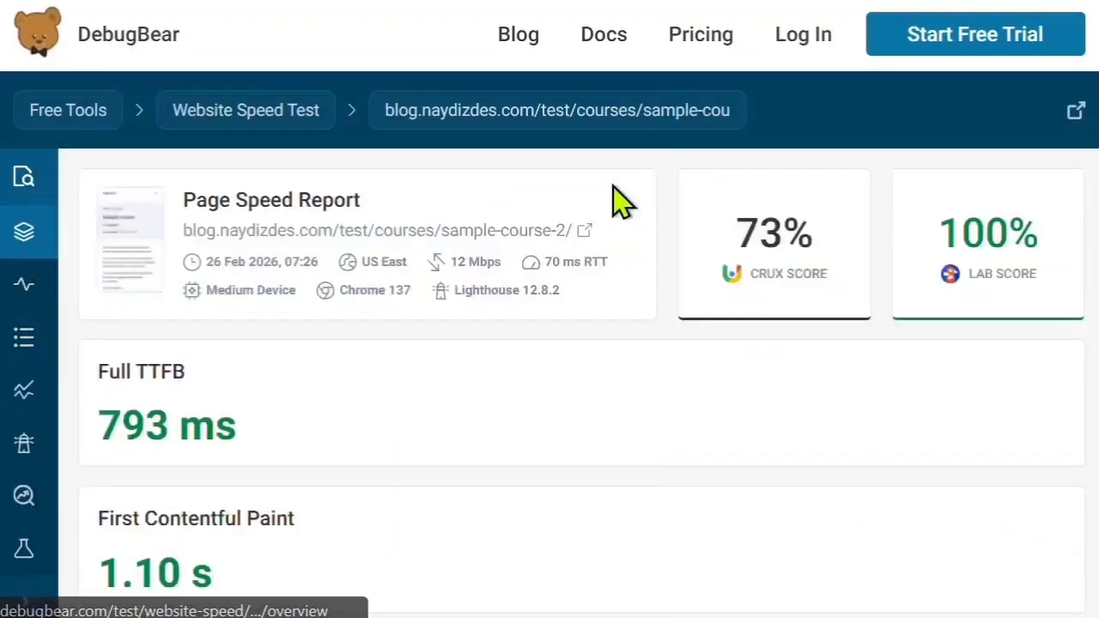
{"action": "scroll", "coordinate": [615, 234], "scroll_direction": "down", "scroll_amount": 5}
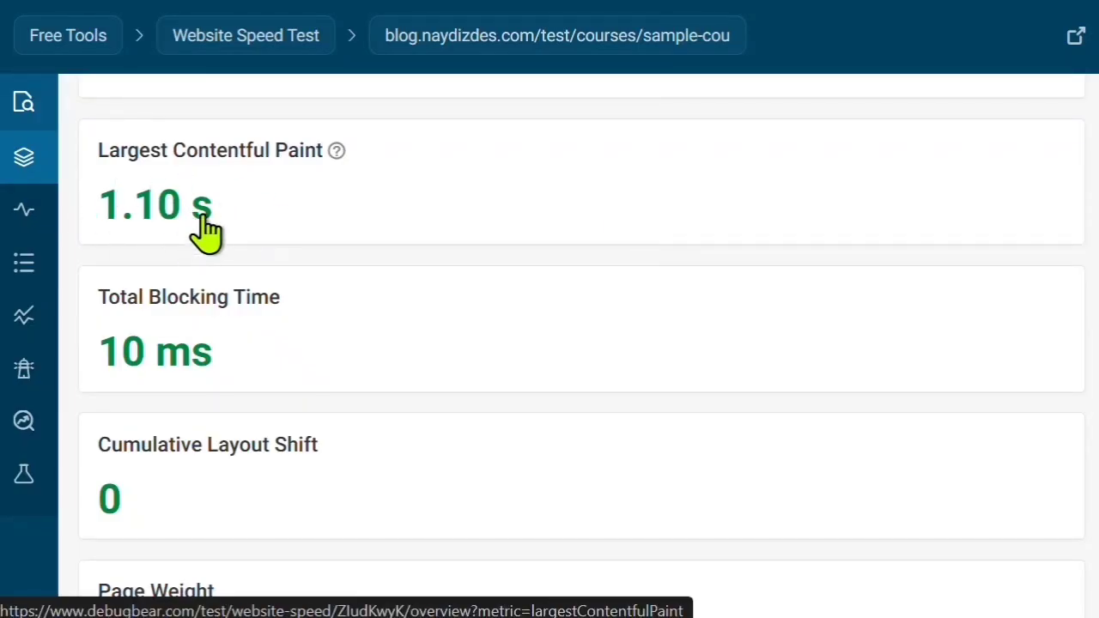
{"action": "scroll", "coordinate": [262, 236], "scroll_direction": "down", "scroll_amount": 3}
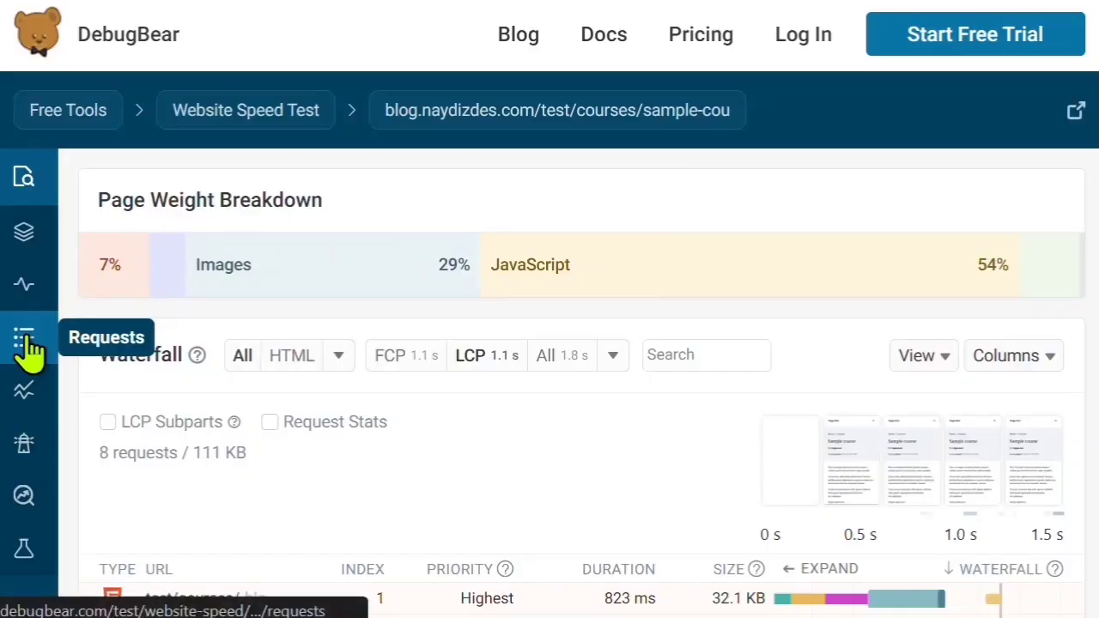
{"action": "left_click", "coordinate": [26, 340]}
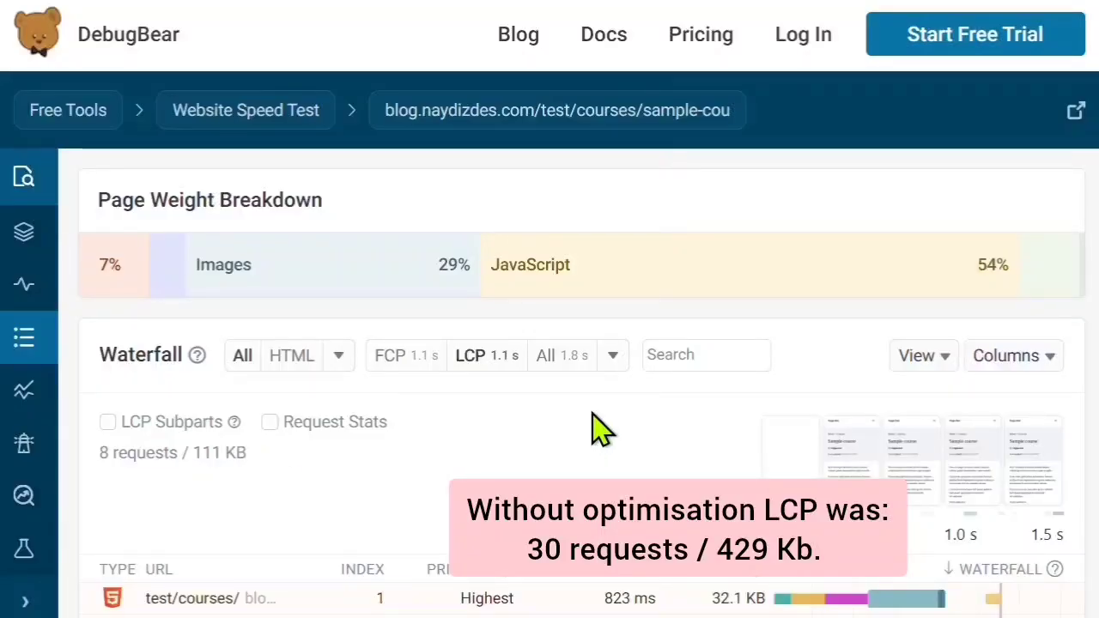
{"action": "scroll", "coordinate": [597, 429], "scroll_direction": "down", "scroll_amount": 9}
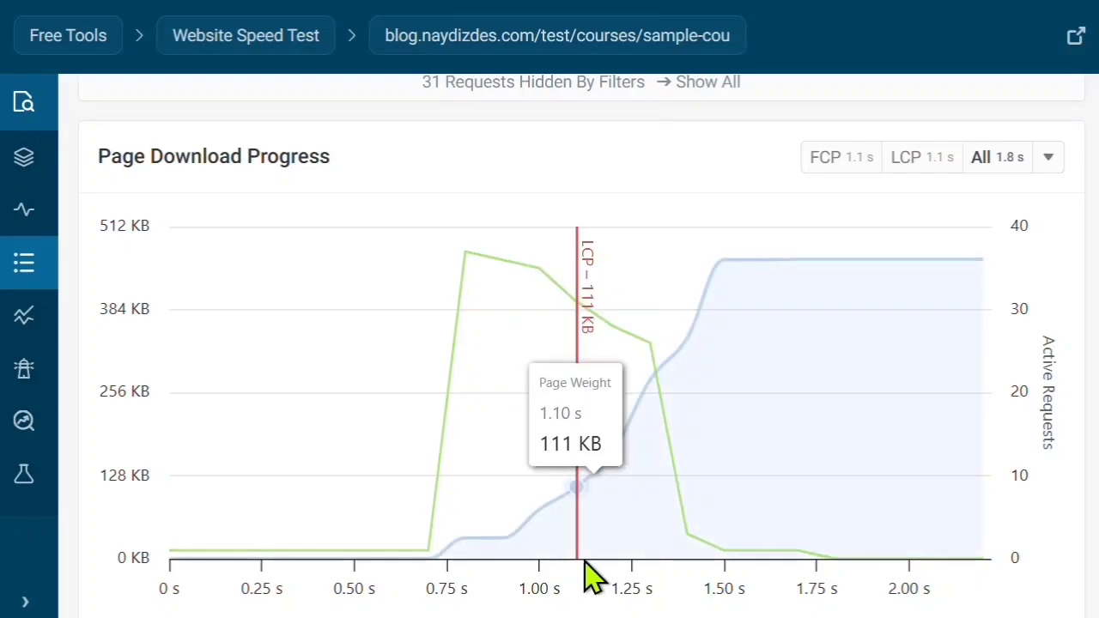
Step: Switch to the PageSpeed Insights report and review the mobile performance score, metrics such as Largest Contentful Paint and the list of insights
{"action": "mouse_move", "coordinate": [690, 617]}
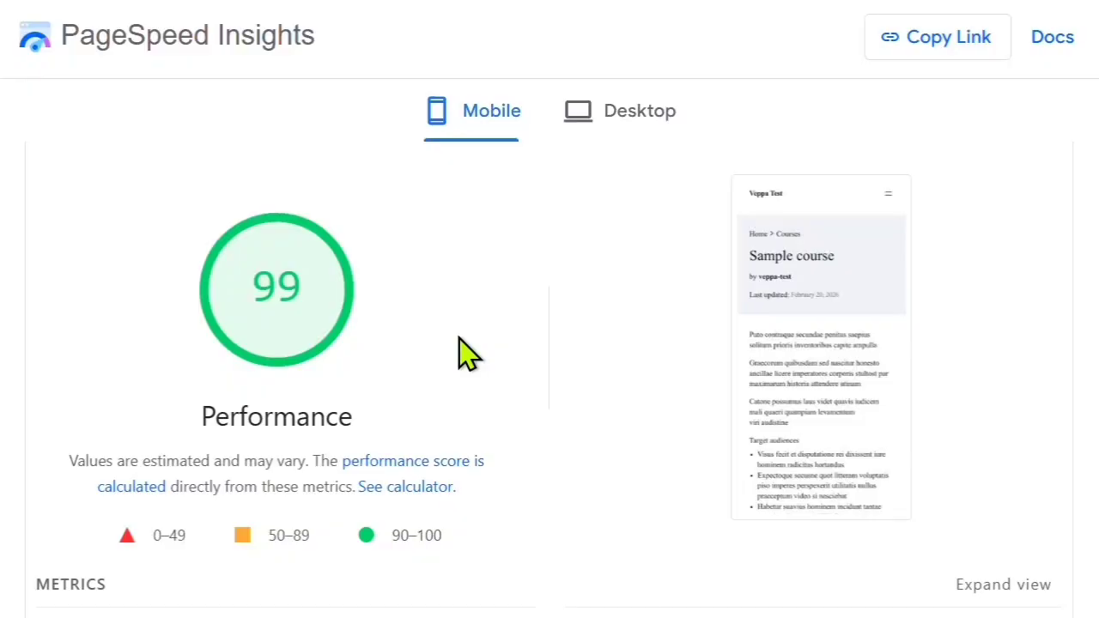
{"action": "mouse_move", "coordinate": [218, 295]}
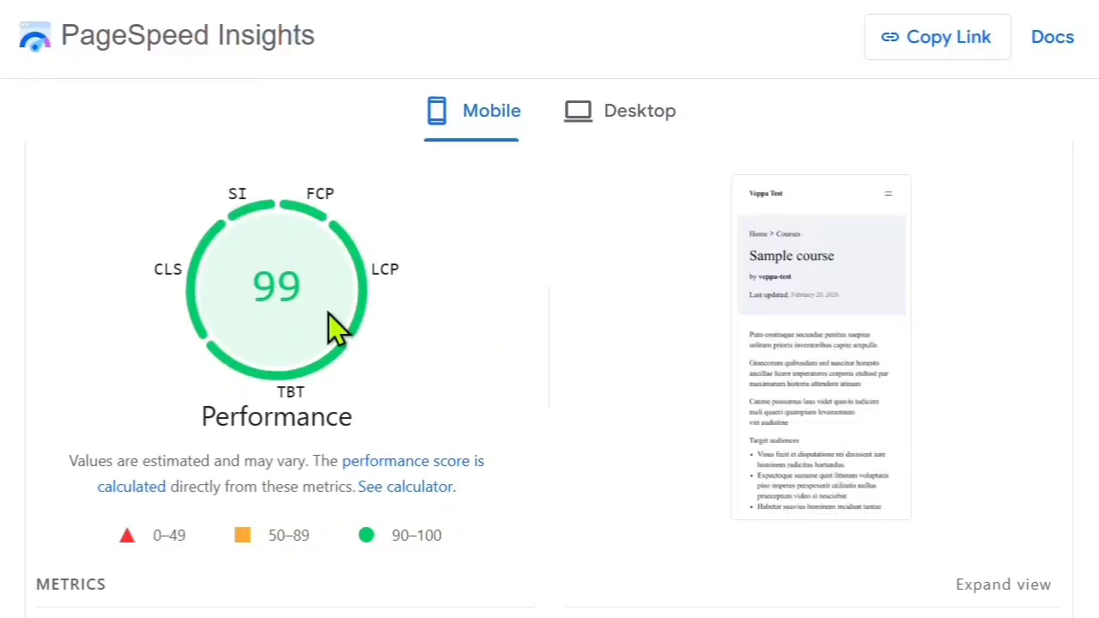
{"action": "scroll", "coordinate": [590, 453], "scroll_direction": "down", "scroll_amount": 5}
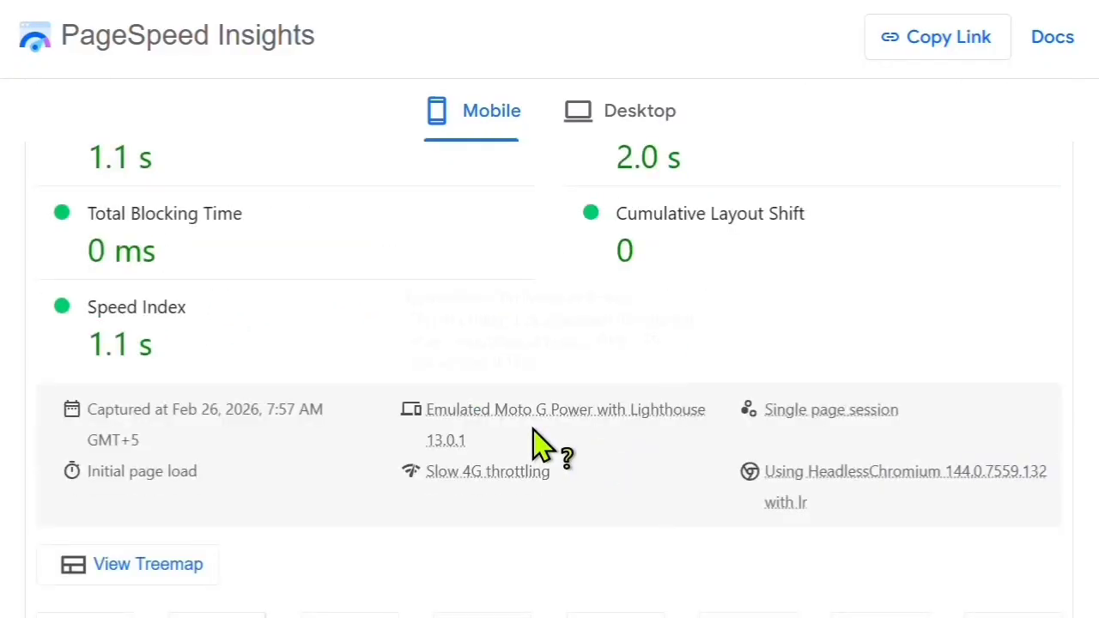
{"action": "scroll", "coordinate": [532, 442], "scroll_direction": "up", "scroll_amount": 3}
{"action": "left_click_drag", "start_coordinate": [619, 415], "coordinate": [748, 432]}
{"action": "scroll", "coordinate": [668, 490], "scroll_direction": "down", "scroll_amount": 3}
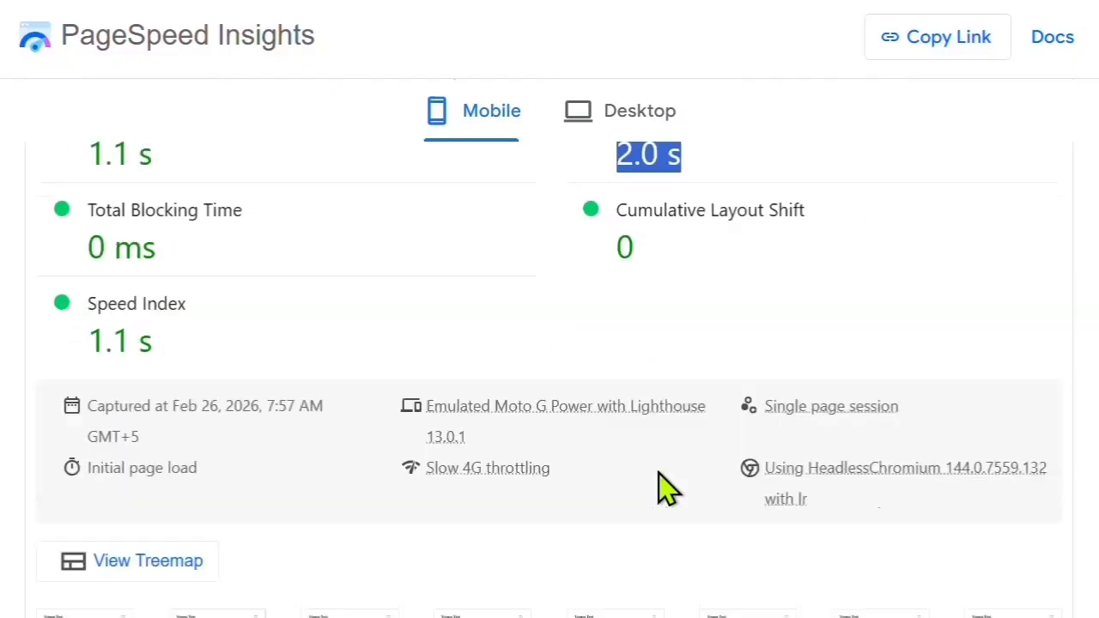
{"action": "scroll", "coordinate": [668, 489], "scroll_direction": "down", "scroll_amount": 3}
{"action": "scroll", "coordinate": [668, 490], "scroll_direction": "down", "scroll_amount": 6}
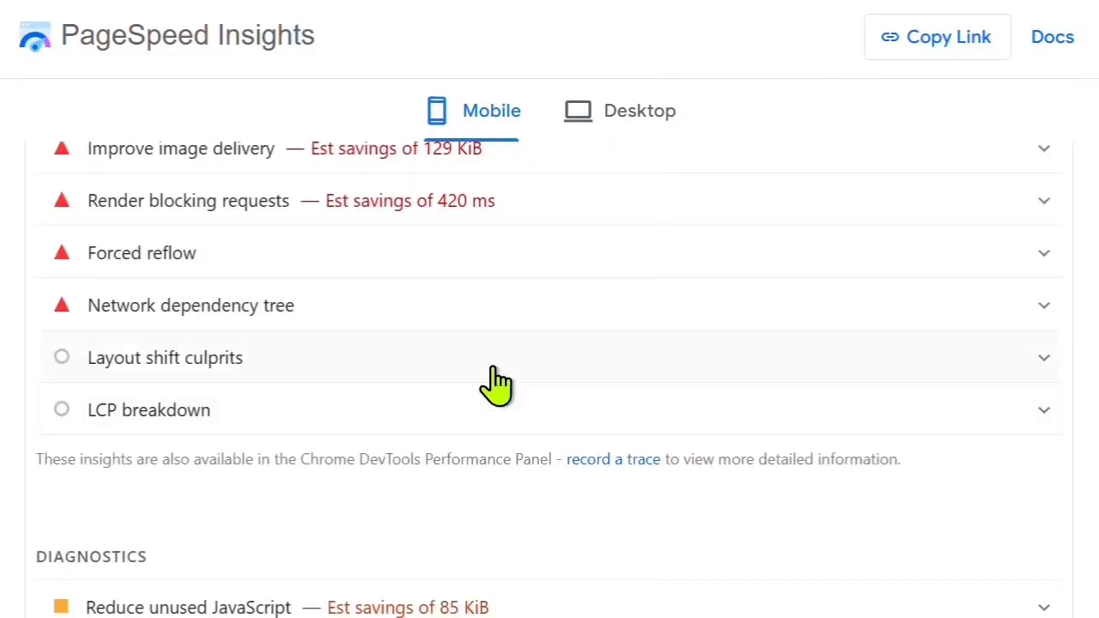
{"action": "scroll", "coordinate": [498, 386], "scroll_direction": "up", "scroll_amount": 3}
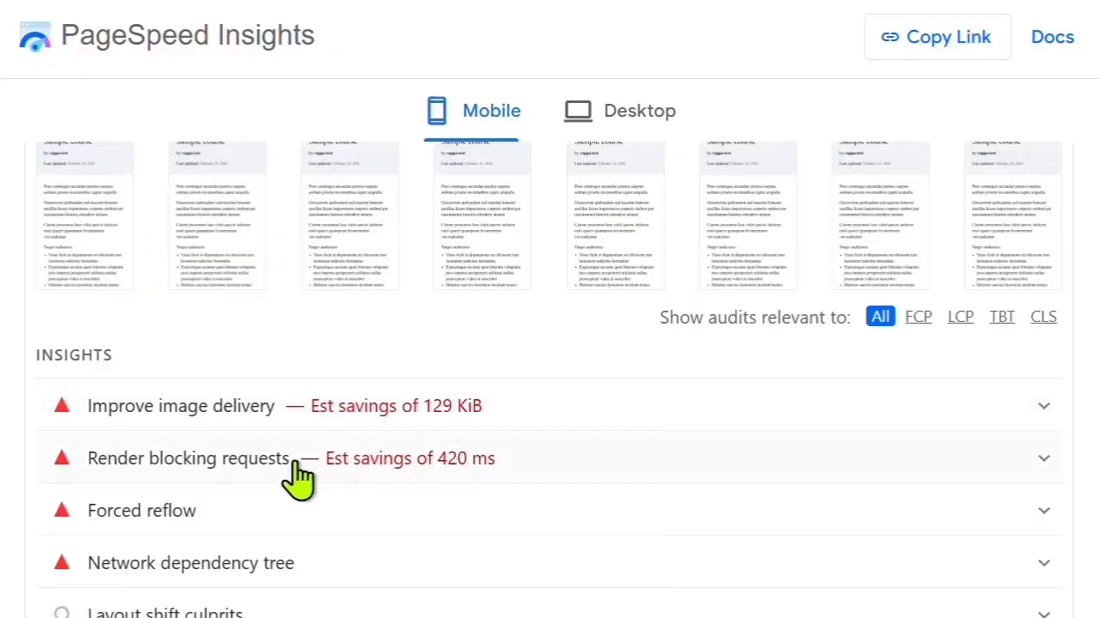
Step: Examine the Improve image delivery, Render blocking requests and Network dependency tree insights for images and CSS files that still need optimising
{"action": "left_click", "coordinate": [185, 420]}
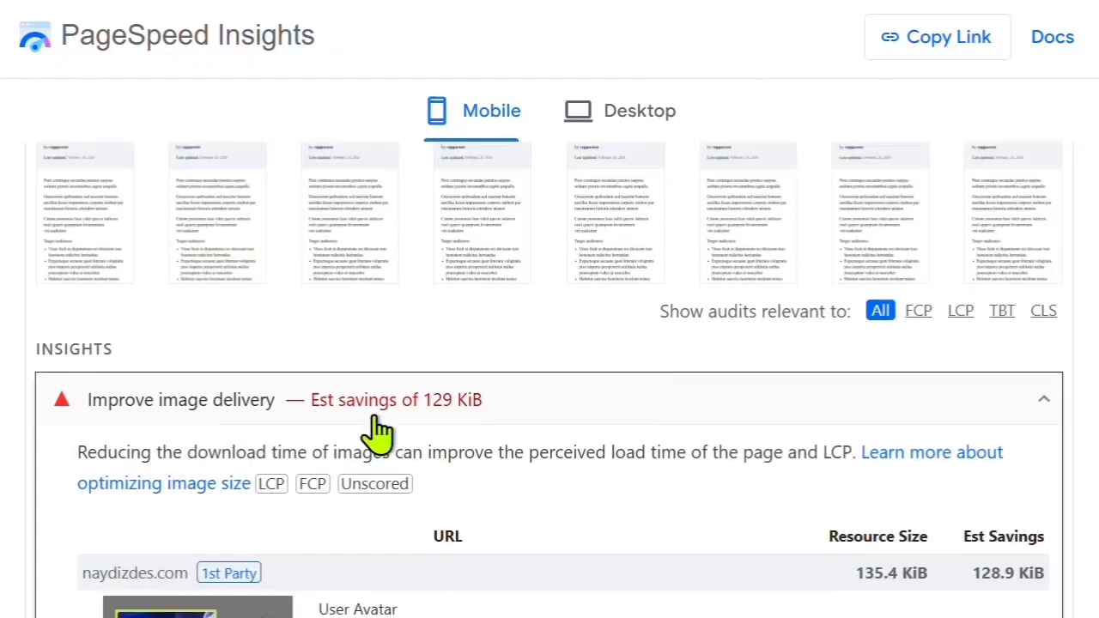
{"action": "scroll", "coordinate": [380, 429], "scroll_direction": "down", "scroll_amount": 3}
{"action": "left_click", "coordinate": [196, 159]}
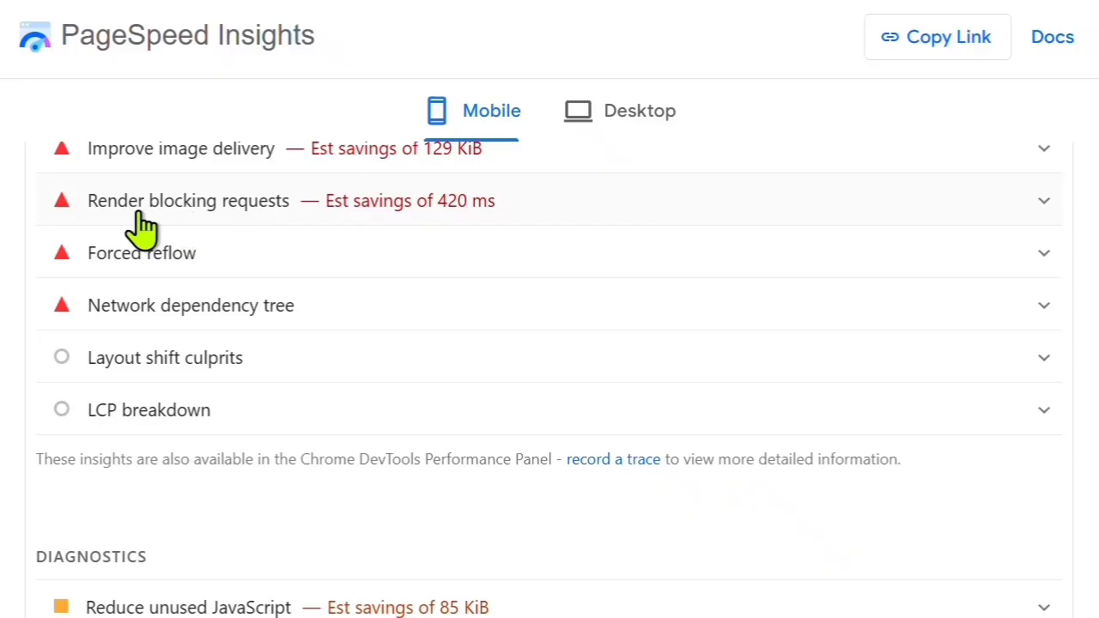
{"action": "left_click", "coordinate": [189, 213]}
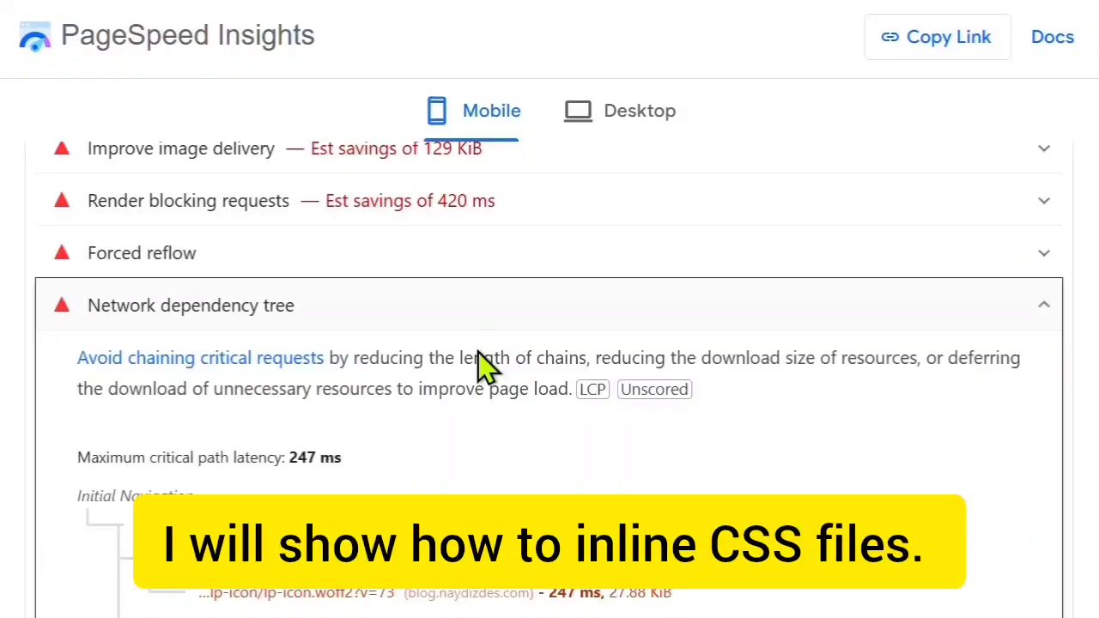
{"action": "scroll", "coordinate": [476, 354], "scroll_direction": "down", "scroll_amount": 3}
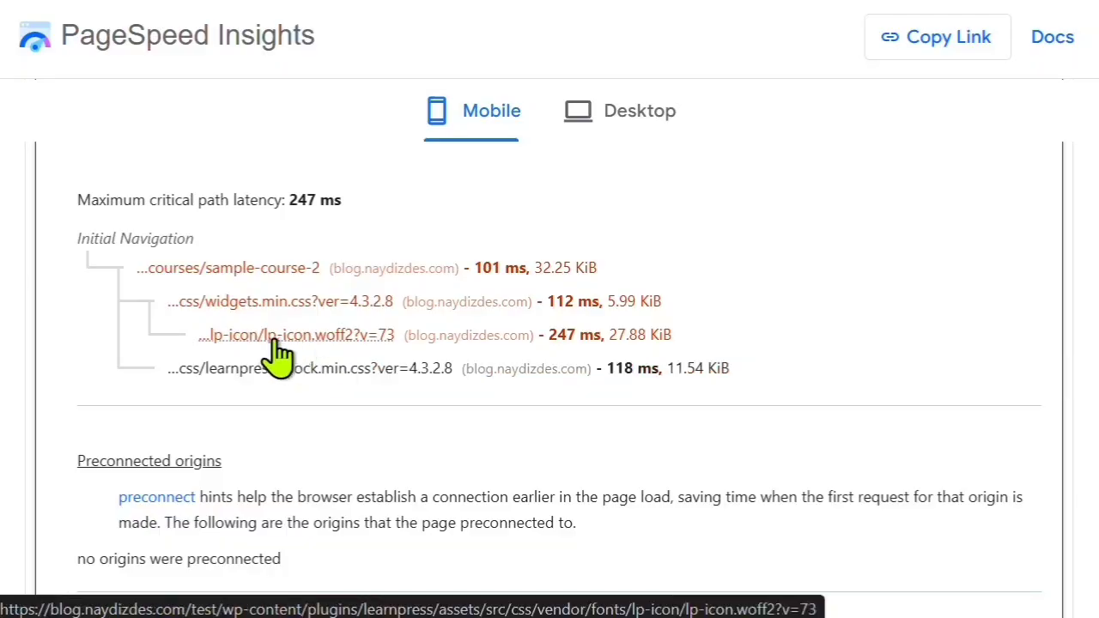
{"action": "scroll", "coordinate": [375, 351], "scroll_direction": "down", "scroll_amount": 4}
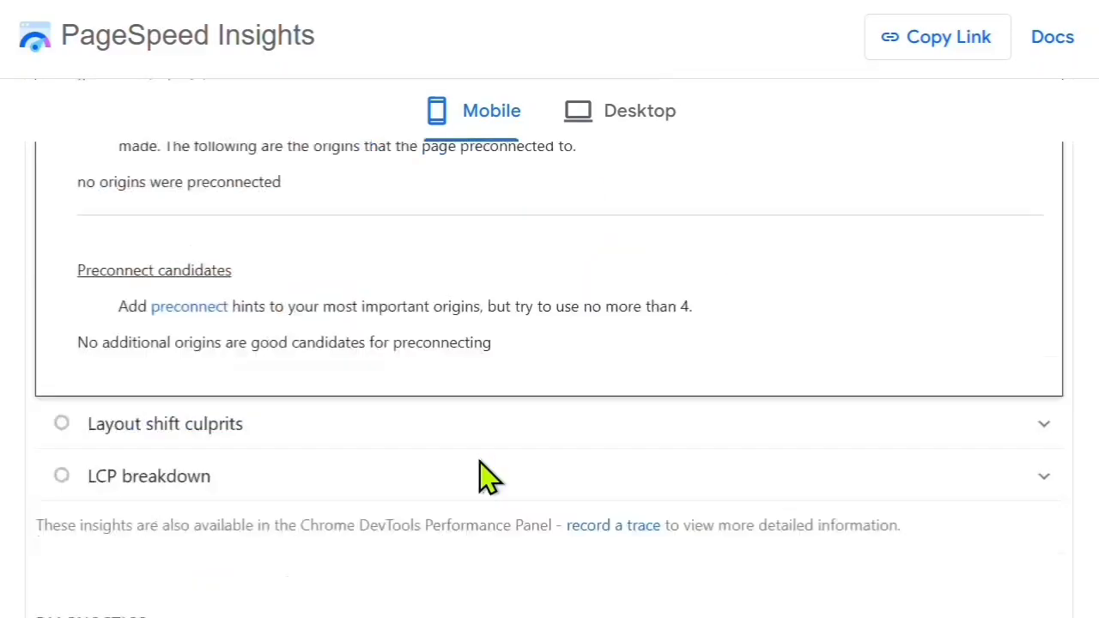
{"action": "scroll", "coordinate": [487, 474], "scroll_direction": "up", "scroll_amount": 10}
{"action": "left_click", "coordinate": [279, 563]}
{"action": "scroll", "coordinate": [399, 524], "scroll_direction": "up", "scroll_amount": 15}
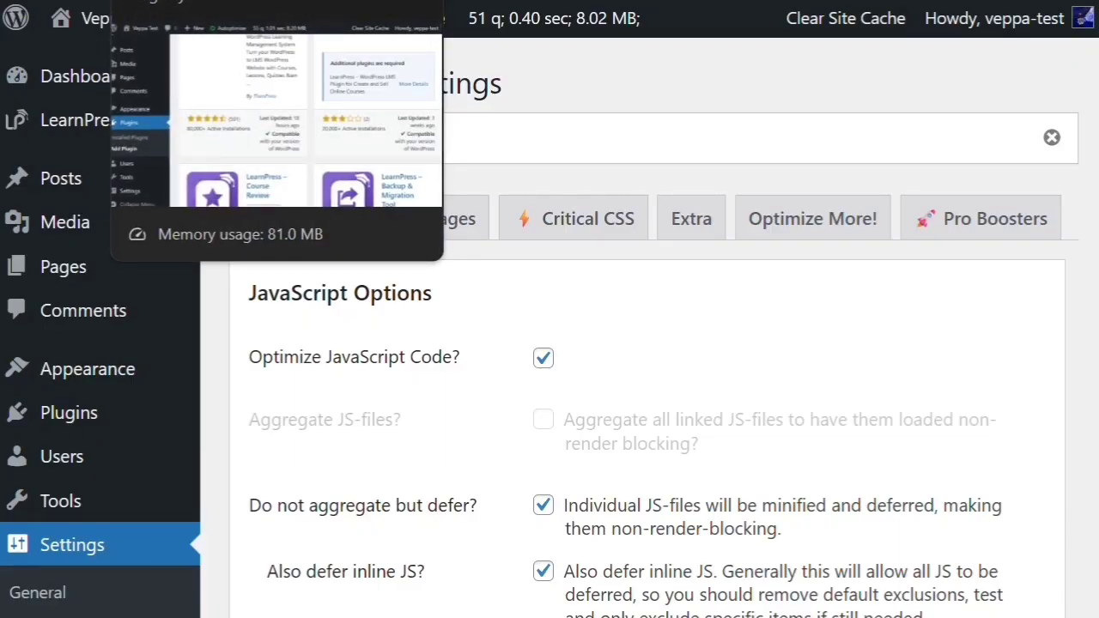
Step: In the WordPress Autoptimize settings, enable Optimize CSS Code and check the Aggregate CSS-files, Inline all CSS and CSS exclusion options
{"action": "scroll", "coordinate": [610, 445], "scroll_direction": "down", "scroll_amount": 8}
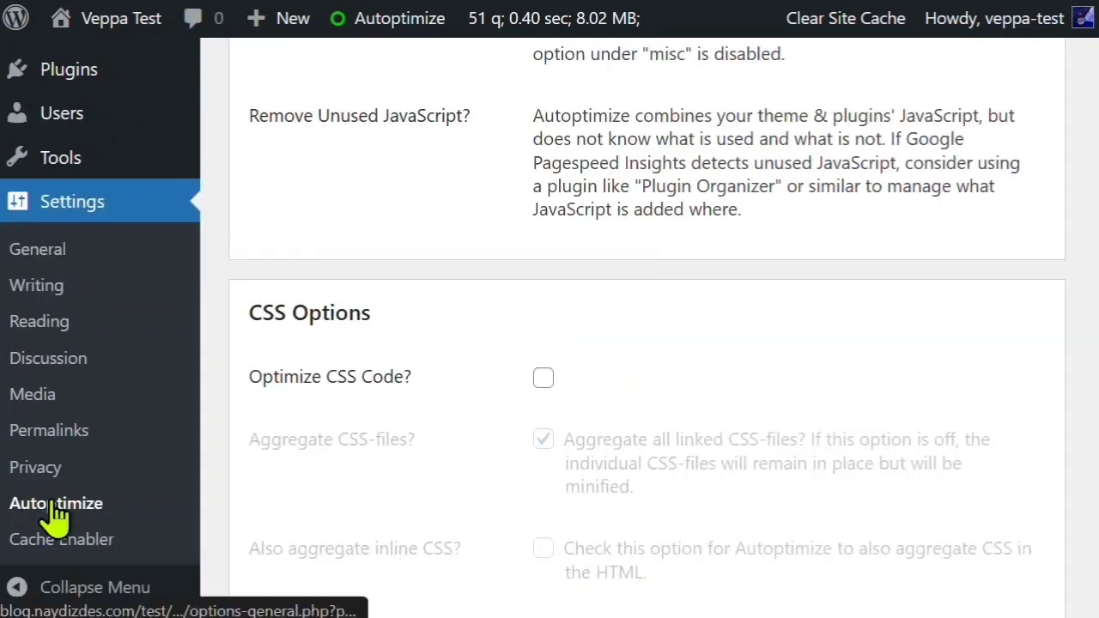
{"action": "left_click", "coordinate": [544, 380]}
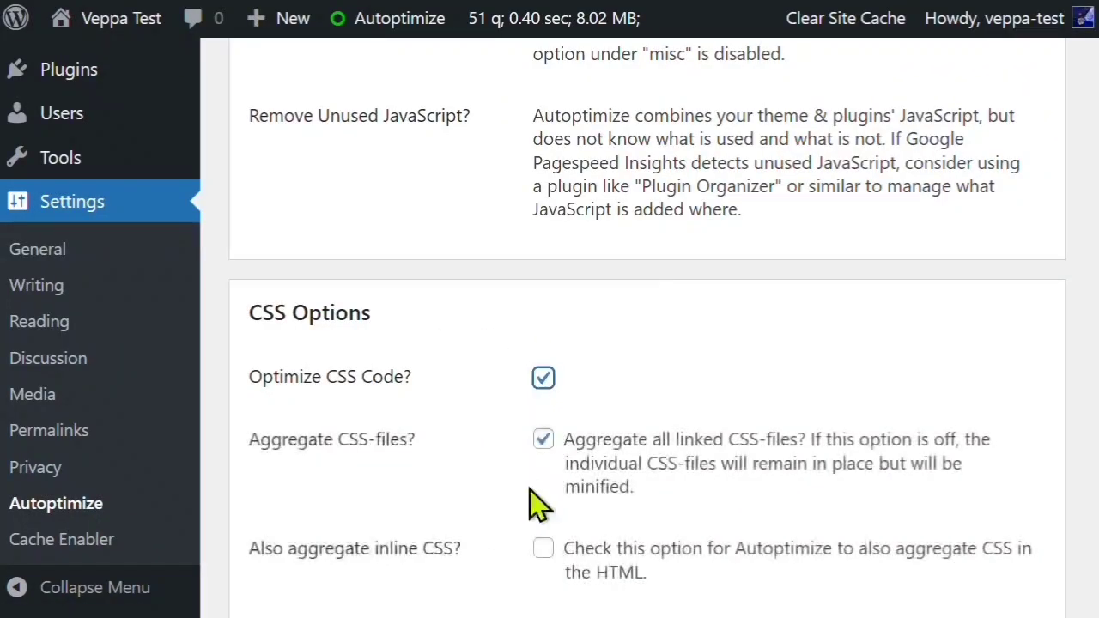
{"action": "scroll", "coordinate": [500, 479], "scroll_direction": "down", "scroll_amount": 1}
{"action": "scroll", "coordinate": [500, 479], "scroll_direction": "down", "scroll_amount": 3}
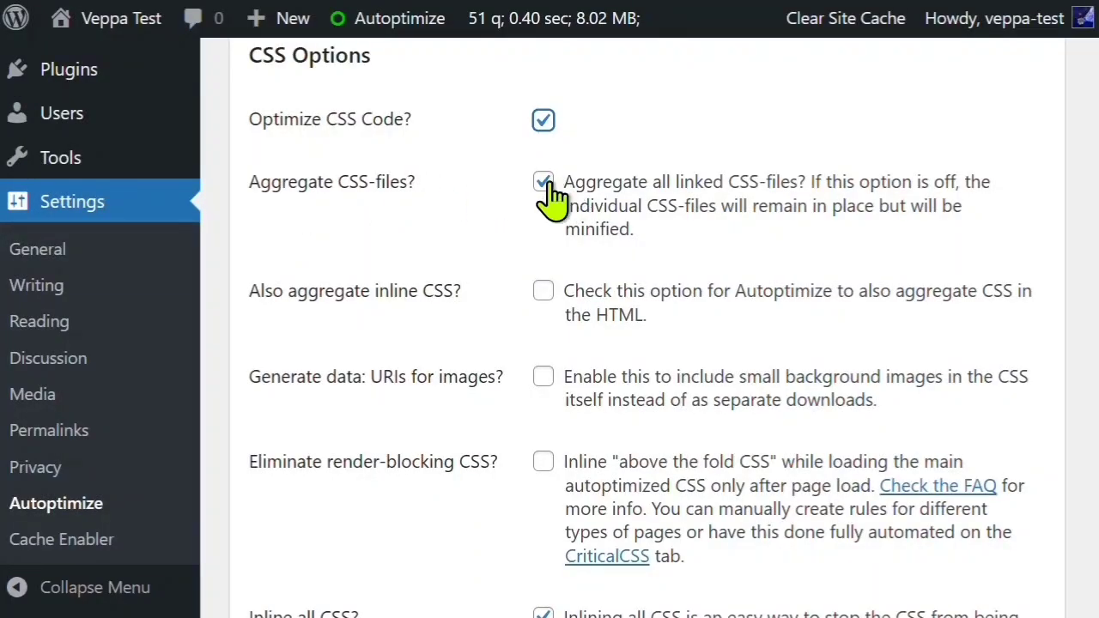
{"action": "scroll", "coordinate": [620, 271], "scroll_direction": "down", "scroll_amount": 3}
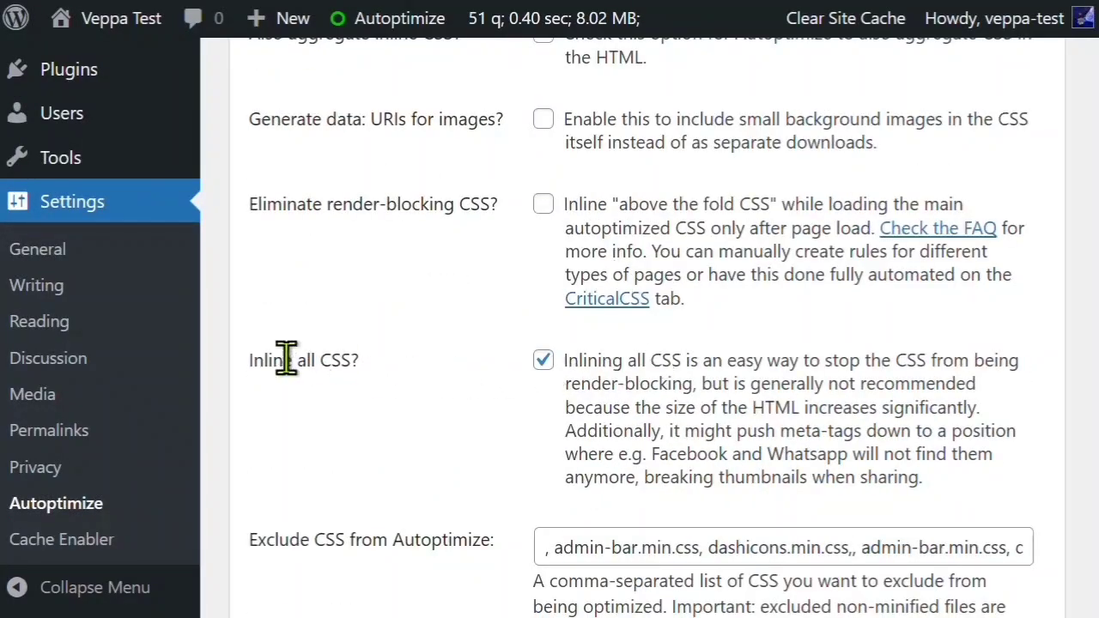
{"action": "left_click_drag", "start_coordinate": [248, 369], "coordinate": [380, 373]}
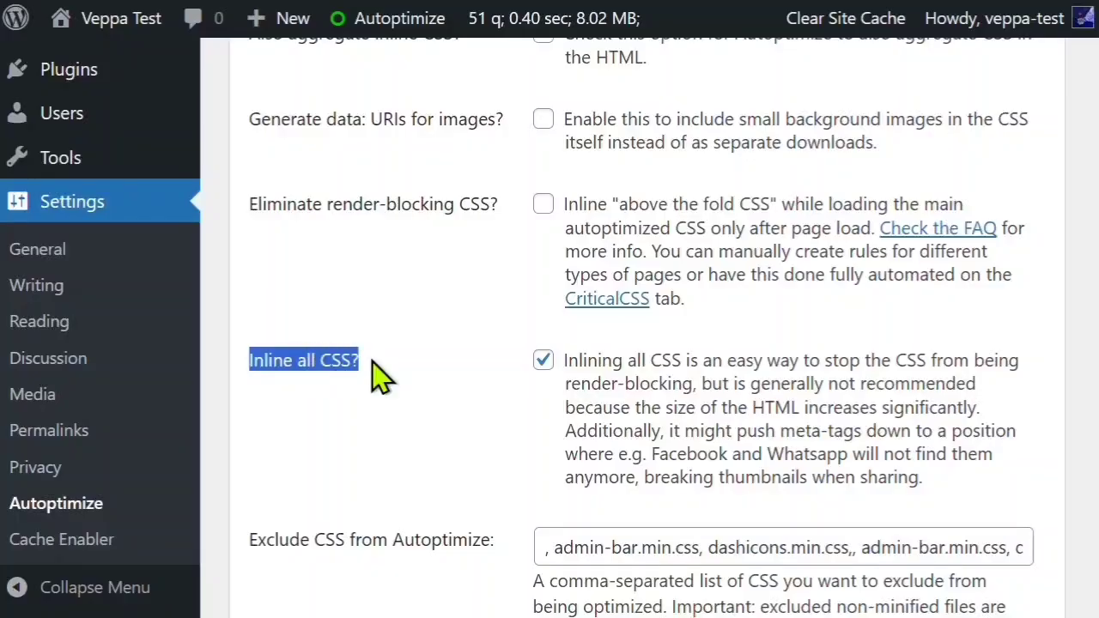
{"action": "left_click", "coordinate": [388, 375]}
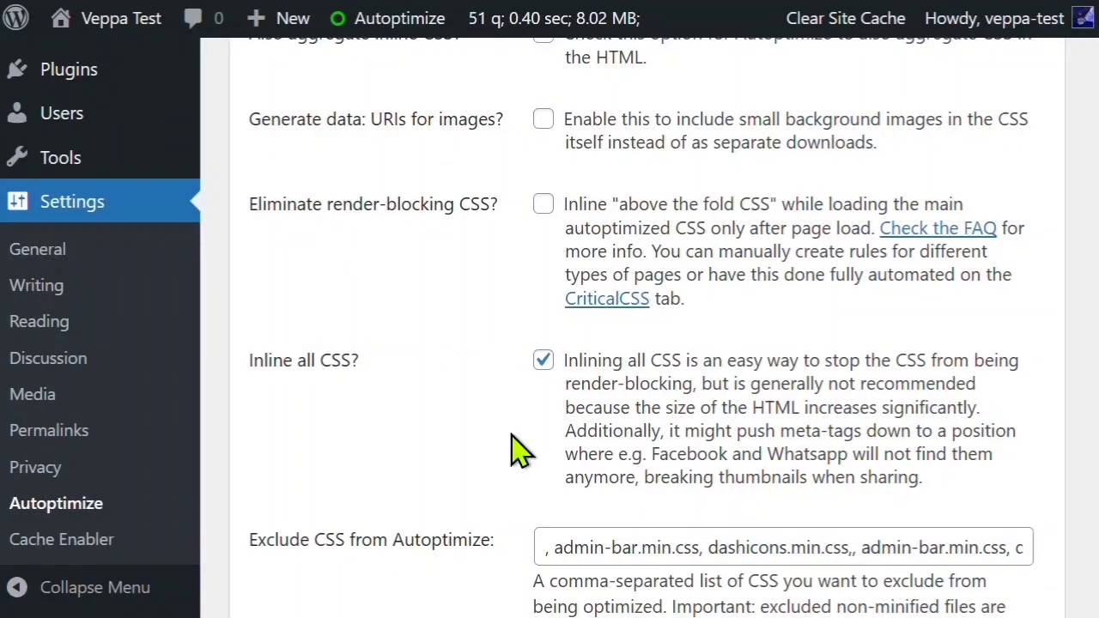
{"action": "scroll", "coordinate": [512, 449], "scroll_direction": "down", "scroll_amount": 3}
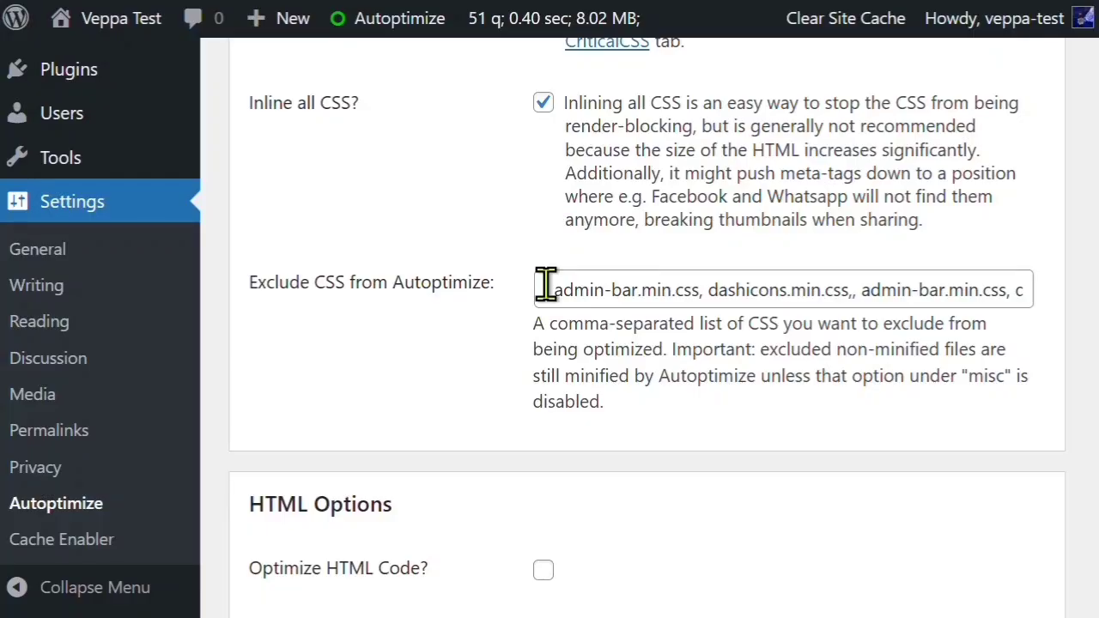
Step: Examine the full list of CSS files excluded from Autoptimize, including the admin-bar.min.css and dashicons.min.css entries
{"action": "left_click_drag", "start_coordinate": [546, 287], "coordinate": [1056, 306]}
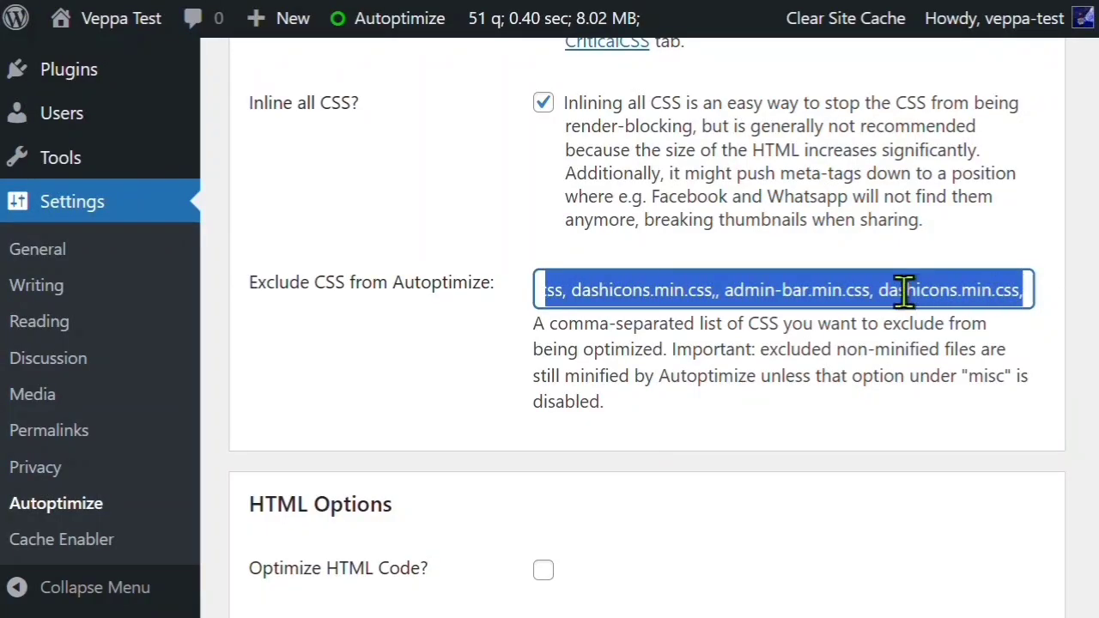
{"action": "left_click", "coordinate": [906, 291]}
{"action": "left_click_drag", "start_coordinate": [729, 297], "coordinate": [434, 279]}
{"action": "left_click", "coordinate": [1033, 294]}
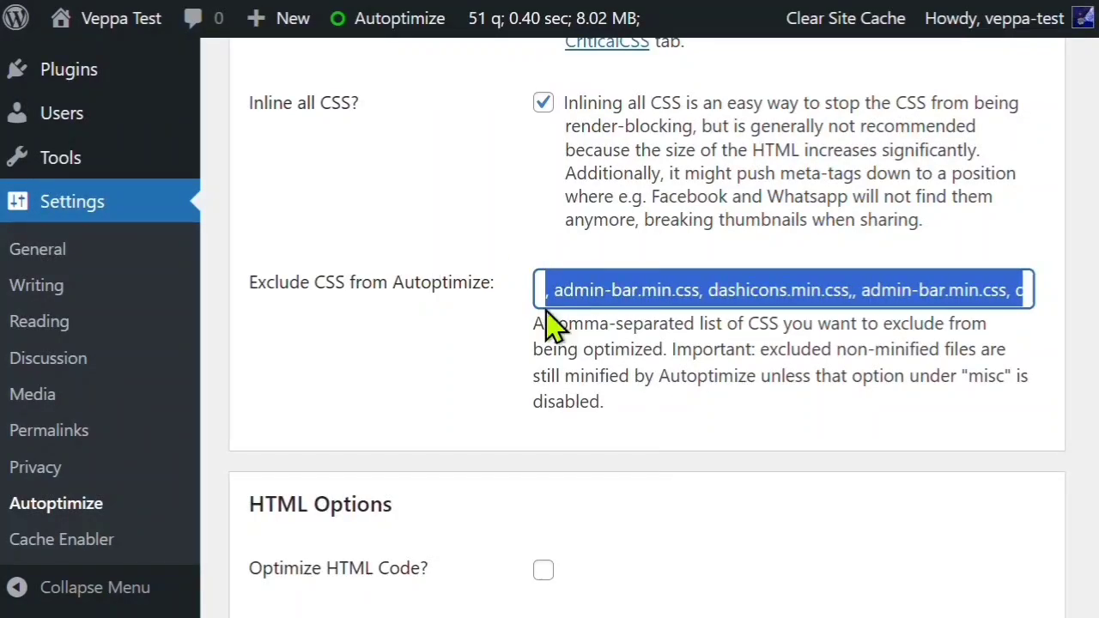
{"action": "left_click", "coordinate": [610, 292]}
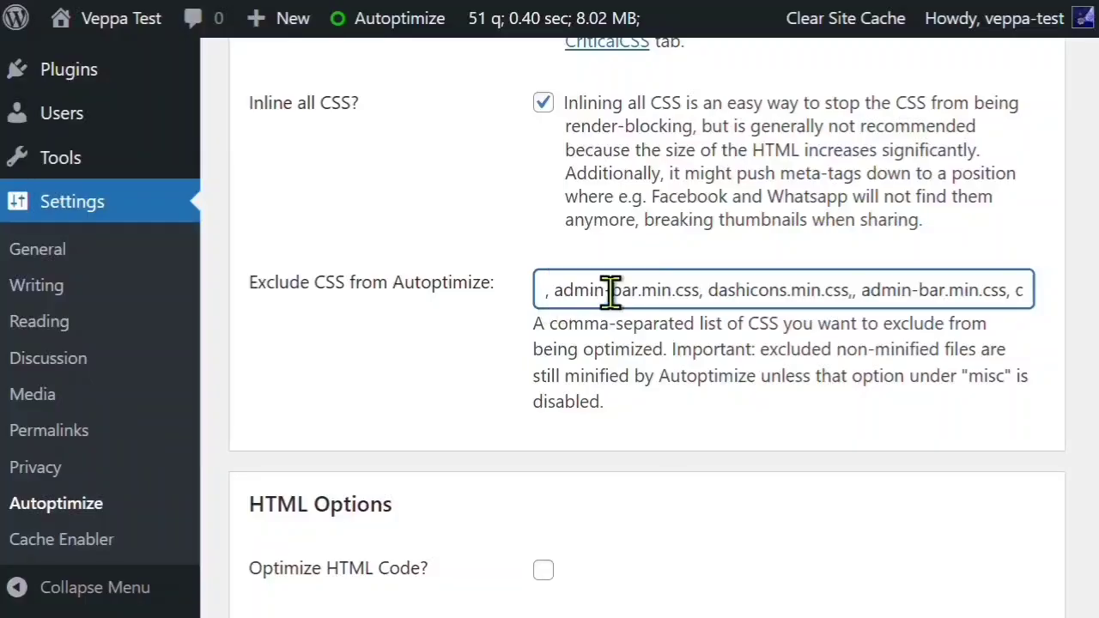
{"action": "left_click_drag", "start_coordinate": [543, 292], "coordinate": [1073, 265]}
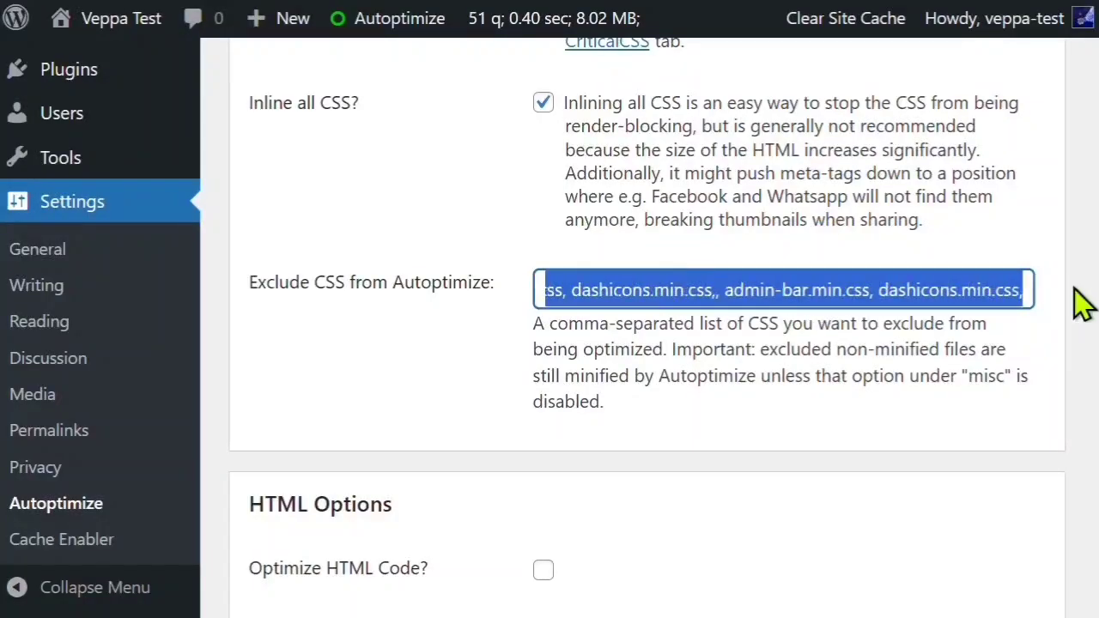
{"action": "left_click", "coordinate": [1031, 289]}
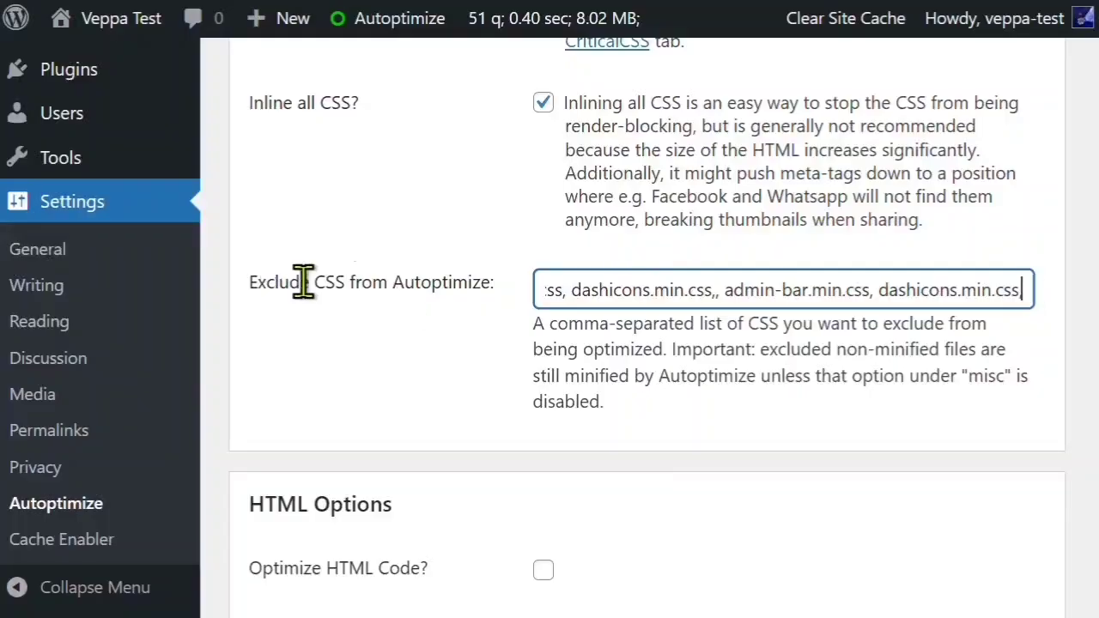
{"action": "scroll", "coordinate": [474, 438], "scroll_direction": "down", "scroll_amount": 5}
{"action": "scroll", "coordinate": [491, 418], "scroll_direction": "up", "scroll_amount": 5}
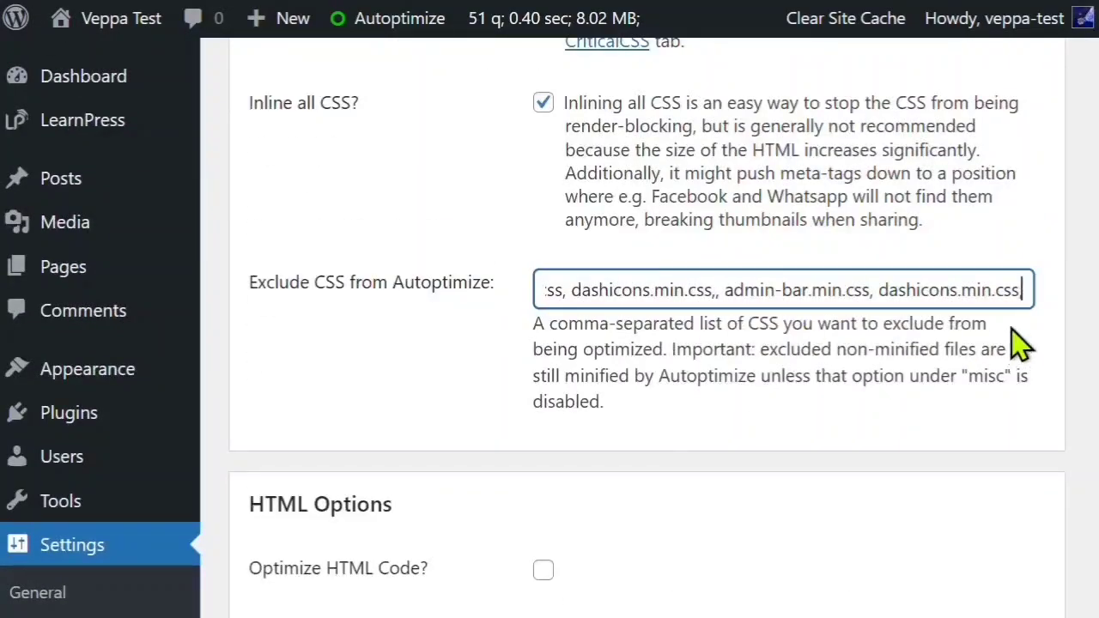
{"action": "left_click", "coordinate": [1086, 318]}
Step: Save the Autoptimize settings and empty its cache
{"action": "scroll", "coordinate": [989, 368], "scroll_direction": "down", "scroll_amount": 5}
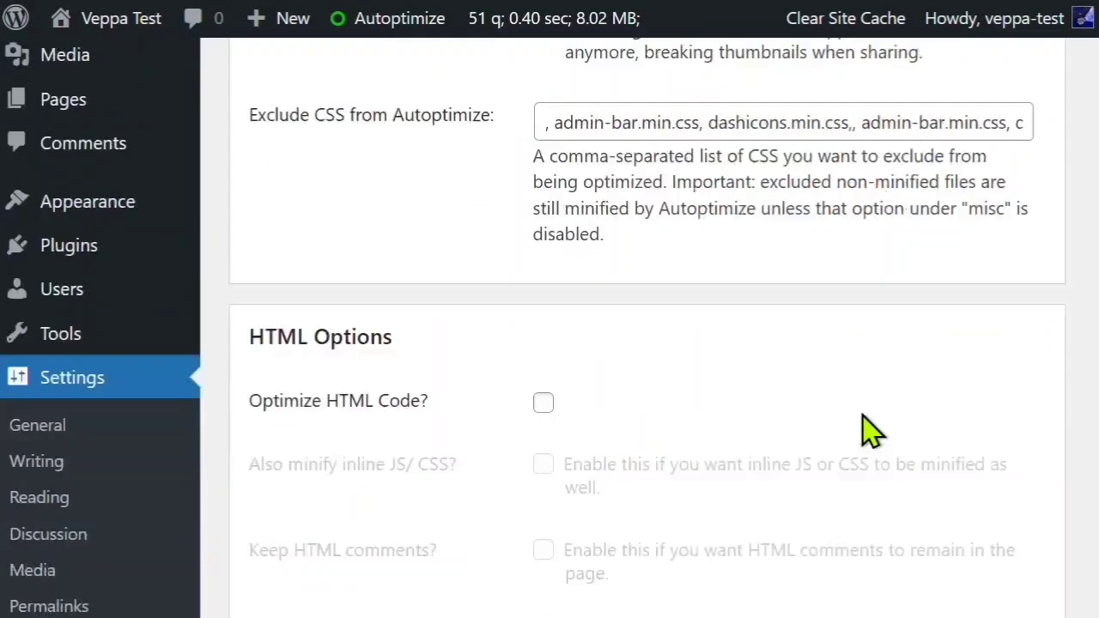
{"action": "scroll", "coordinate": [380, 425], "scroll_direction": "down", "scroll_amount": 10}
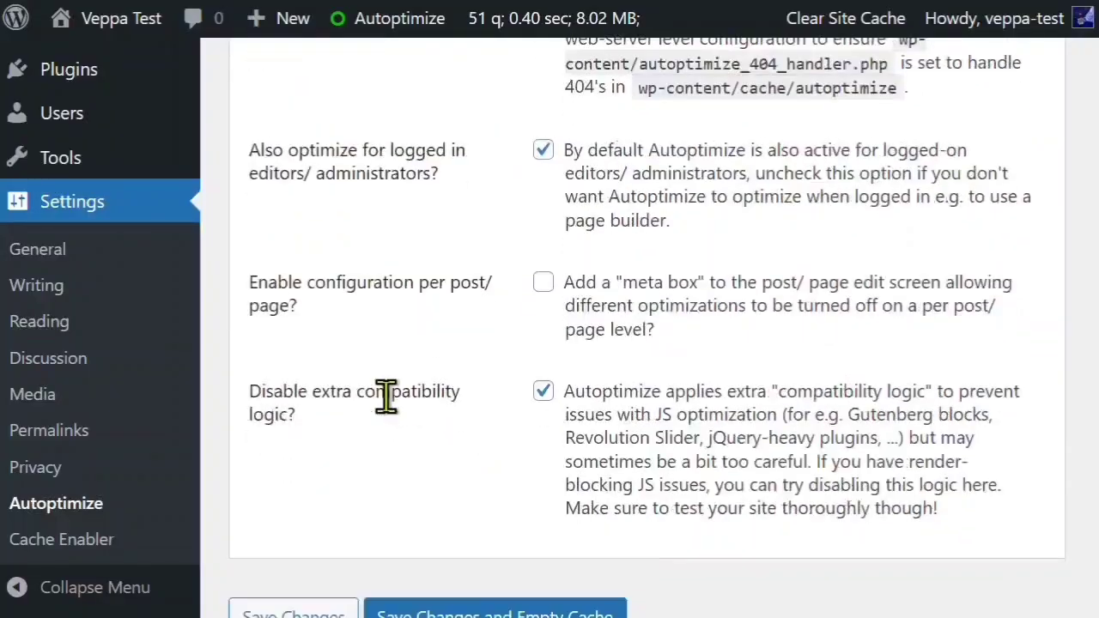
{"action": "scroll", "coordinate": [487, 463], "scroll_direction": "down", "scroll_amount": 2}
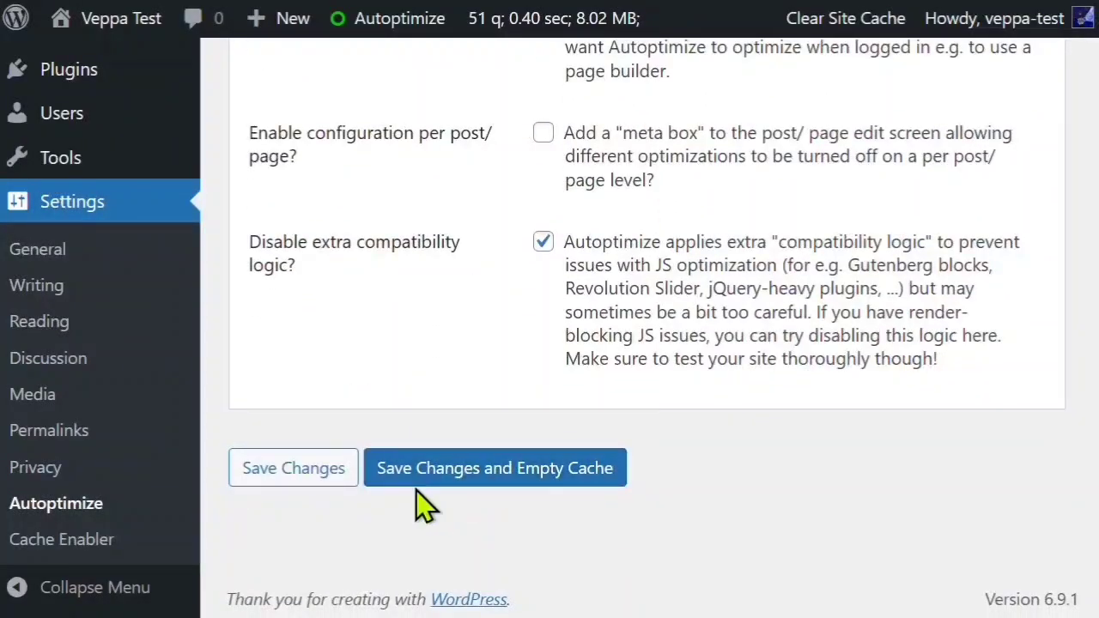
{"action": "left_click", "coordinate": [448, 477]}
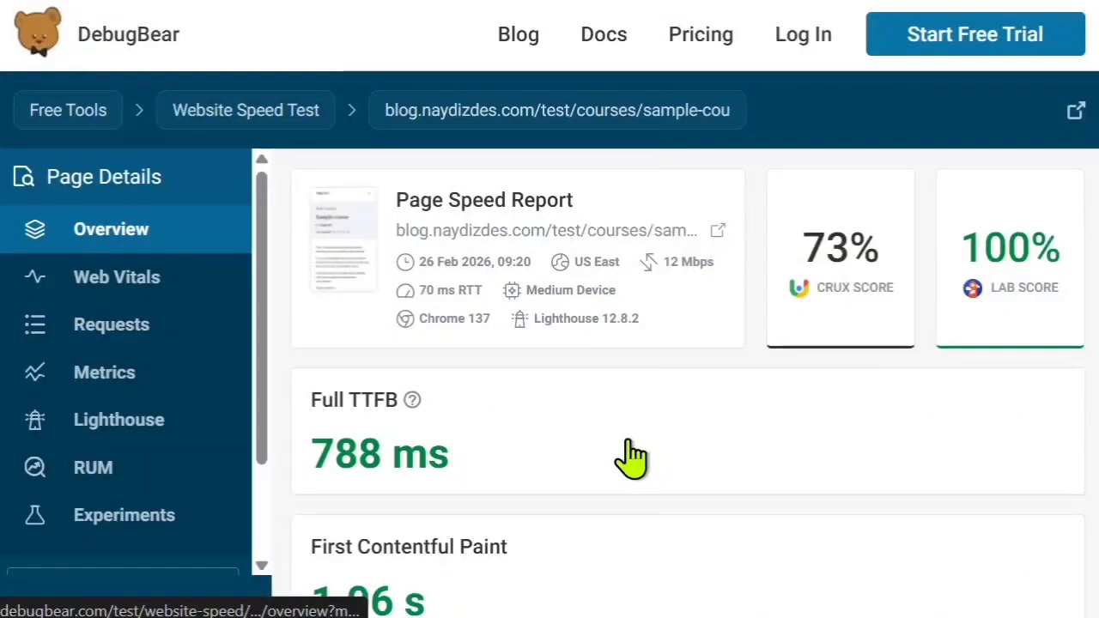
Step: In DebugBear's 09:20 report, review the overview metrics and the request waterfall up to LCP, with the sidebar collapsed
{"action": "scroll", "coordinate": [636, 442], "scroll_direction": "down", "scroll_amount": 3}
{"action": "scroll", "coordinate": [644, 443], "scroll_direction": "down", "scroll_amount": 3}
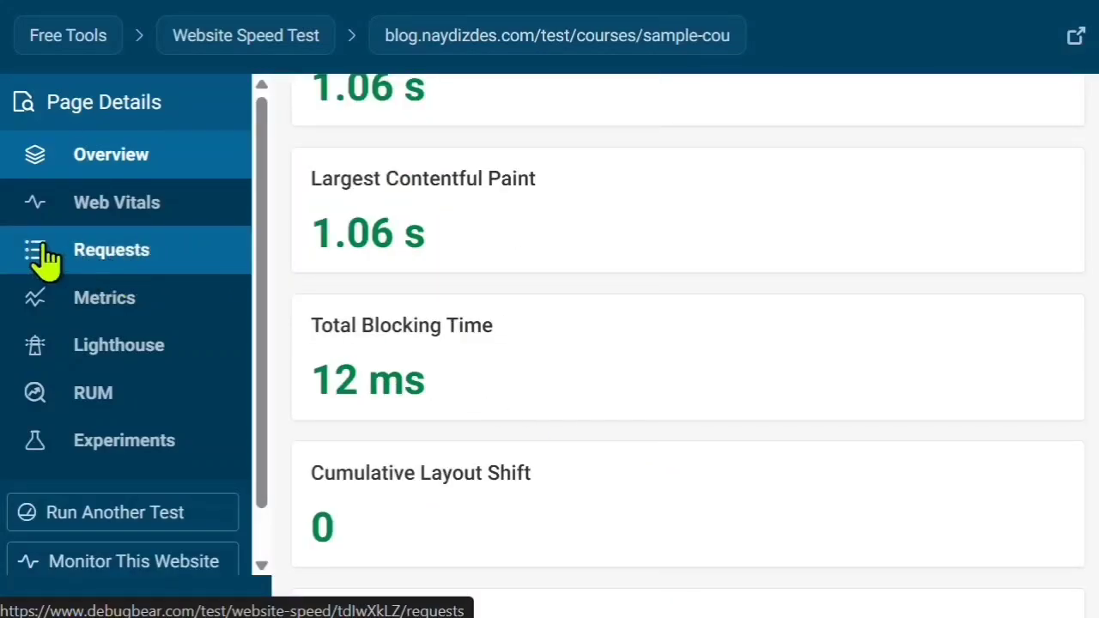
{"action": "left_click", "coordinate": [108, 257]}
{"action": "scroll", "coordinate": [584, 433], "scroll_direction": "down", "scroll_amount": 3}
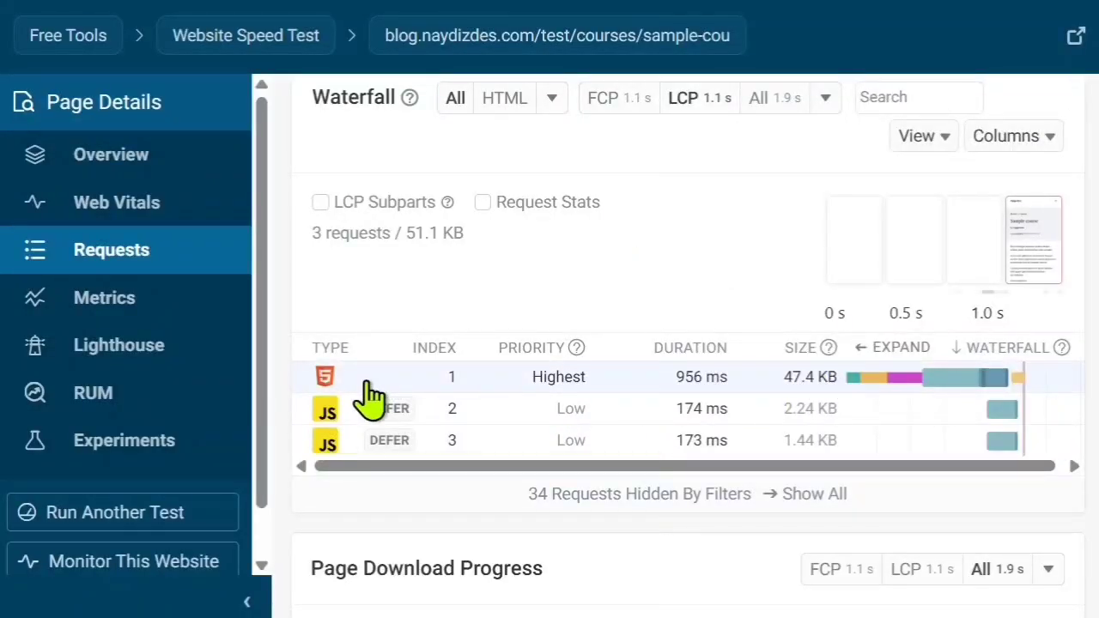
{"action": "left_click", "coordinate": [247, 602]}
{"action": "double_click", "coordinate": [126, 196]}
{"action": "left_click", "coordinate": [203, 229]}
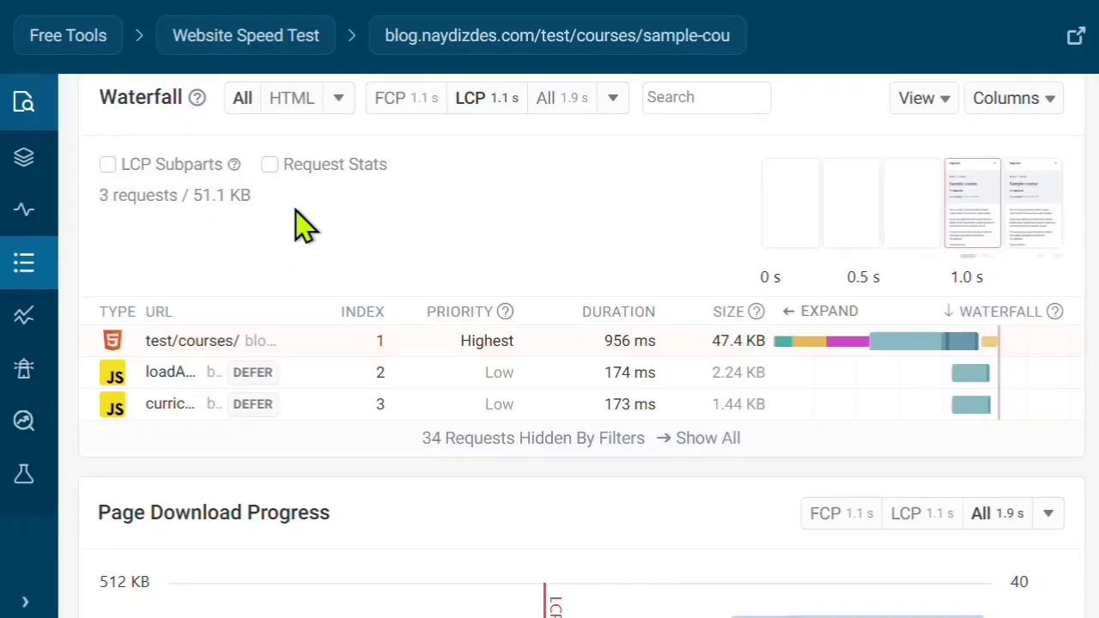
Step: Inspect the new report's Page Download Progress chart for the page weight loaded around the LCP marker
{"action": "scroll", "coordinate": [542, 550], "scroll_direction": "down", "scroll_amount": 5}
{"action": "scroll", "coordinate": [554, 547], "scroll_direction": "up", "scroll_amount": 3}
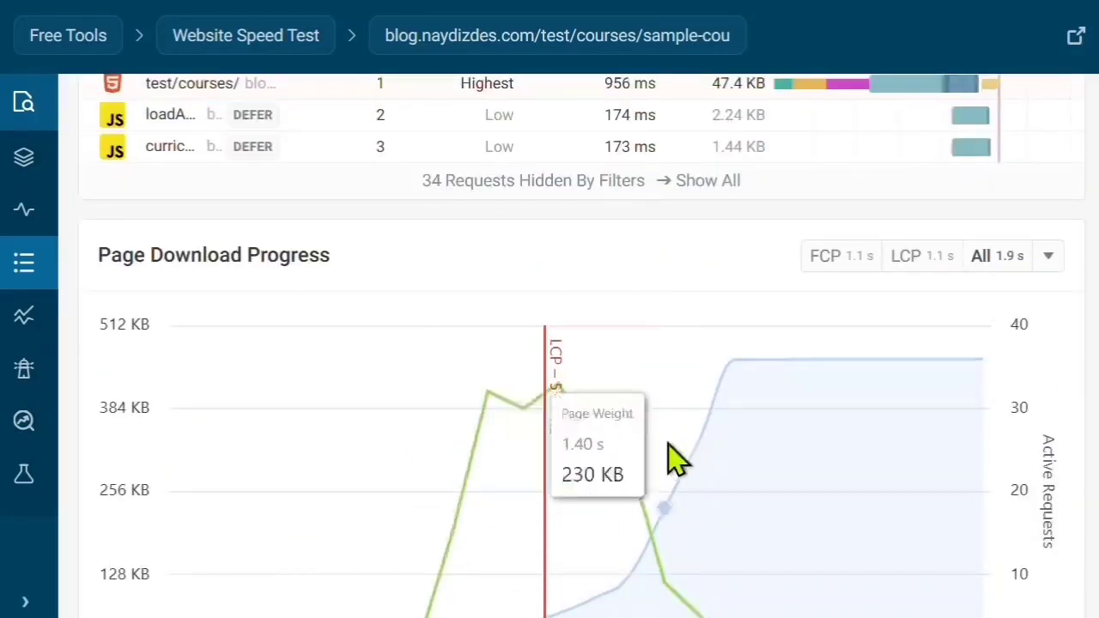
{"action": "scroll", "coordinate": [735, 528], "scroll_direction": "down", "scroll_amount": 1}
{"action": "scroll", "coordinate": [747, 540], "scroll_direction": "down", "scroll_amount": 2}
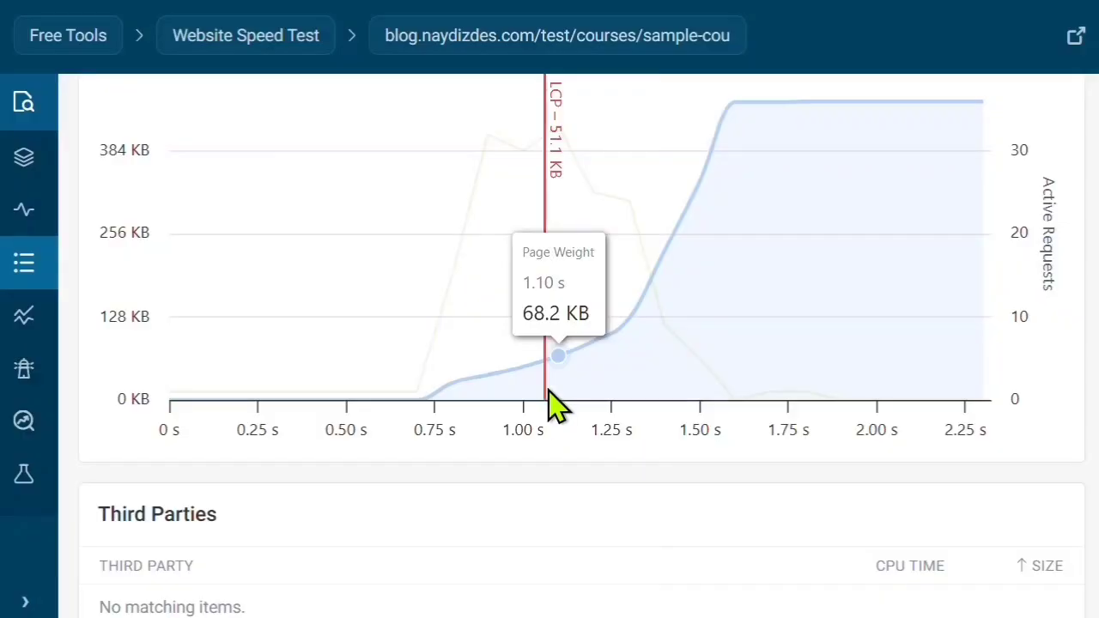
{"action": "scroll", "coordinate": [404, 352], "scroll_direction": "up", "scroll_amount": 2}
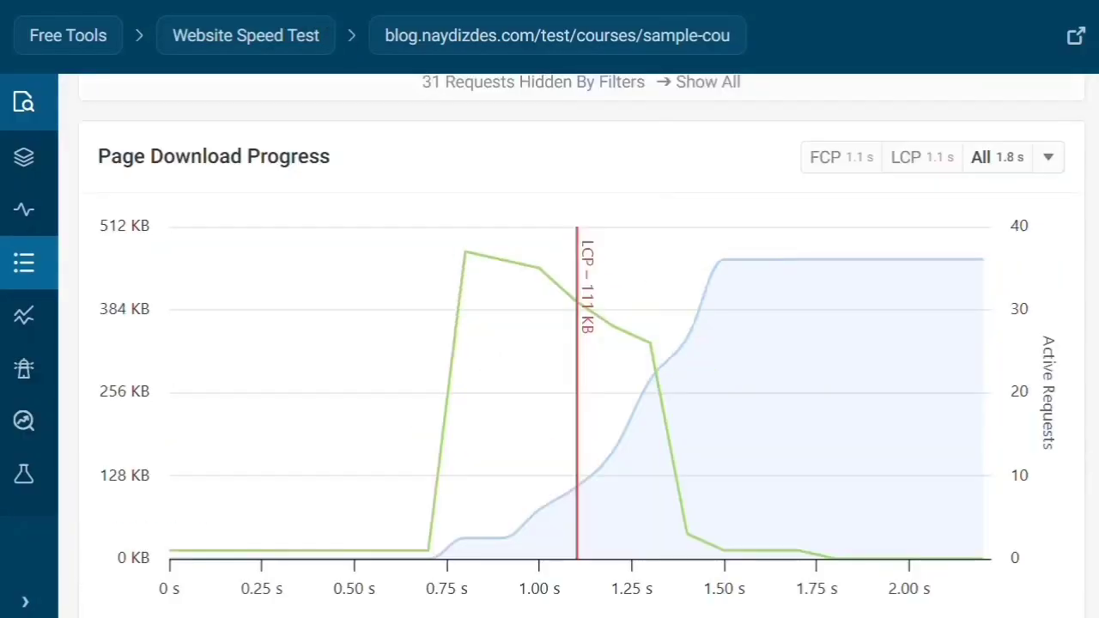
Step: Compare with the earlier DebugBear report's waterfall, checking its blocking CSS files and request total up to LCP
{"action": "scroll", "coordinate": [513, 225], "scroll_direction": "up", "scroll_amount": 6}
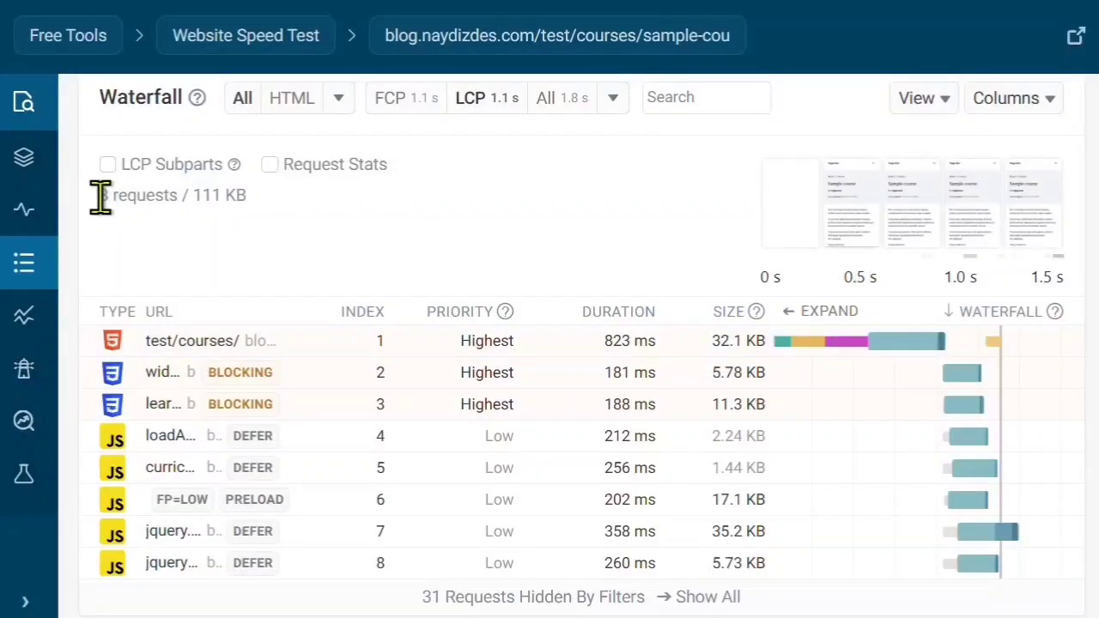
{"action": "left_click_drag", "start_coordinate": [100, 197], "coordinate": [289, 216]}
{"action": "left_click", "coordinate": [292, 216]}
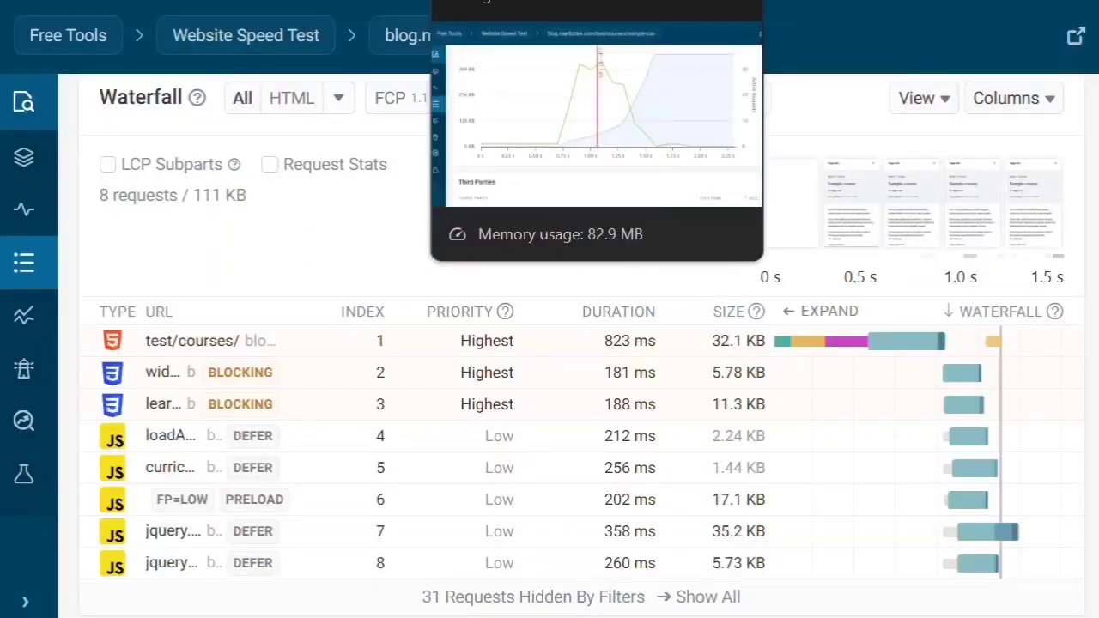
{"action": "left_click", "coordinate": [524, 2]}
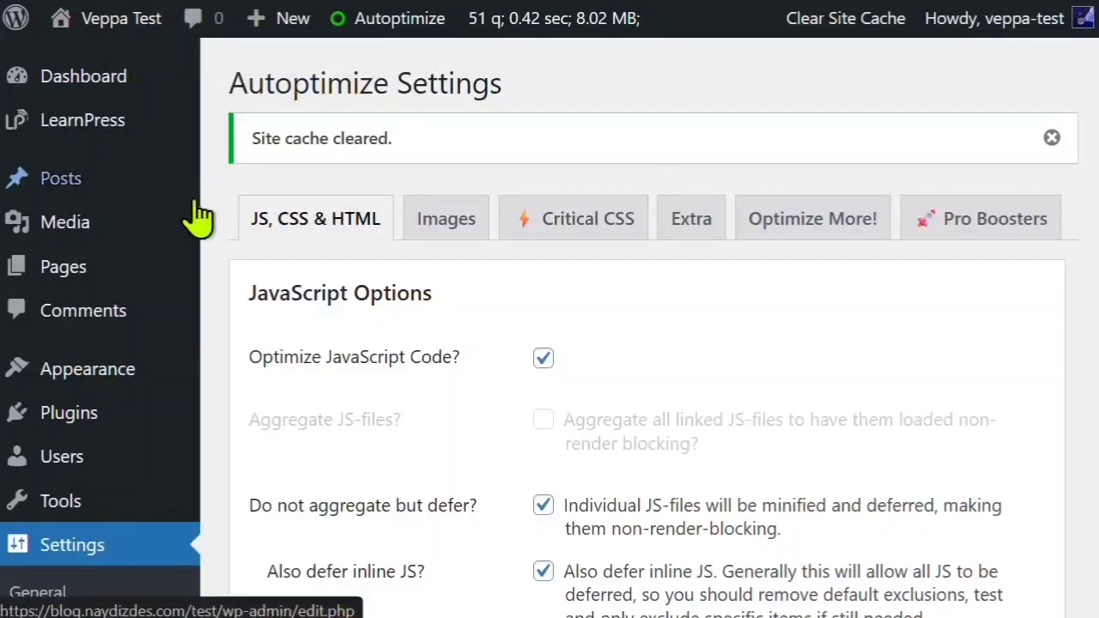
Step: Switch to WordPress and open the Cache Enabler settings from the installed plugins list
{"action": "scroll", "coordinate": [225, 279], "scroll_direction": "down", "scroll_amount": 5}
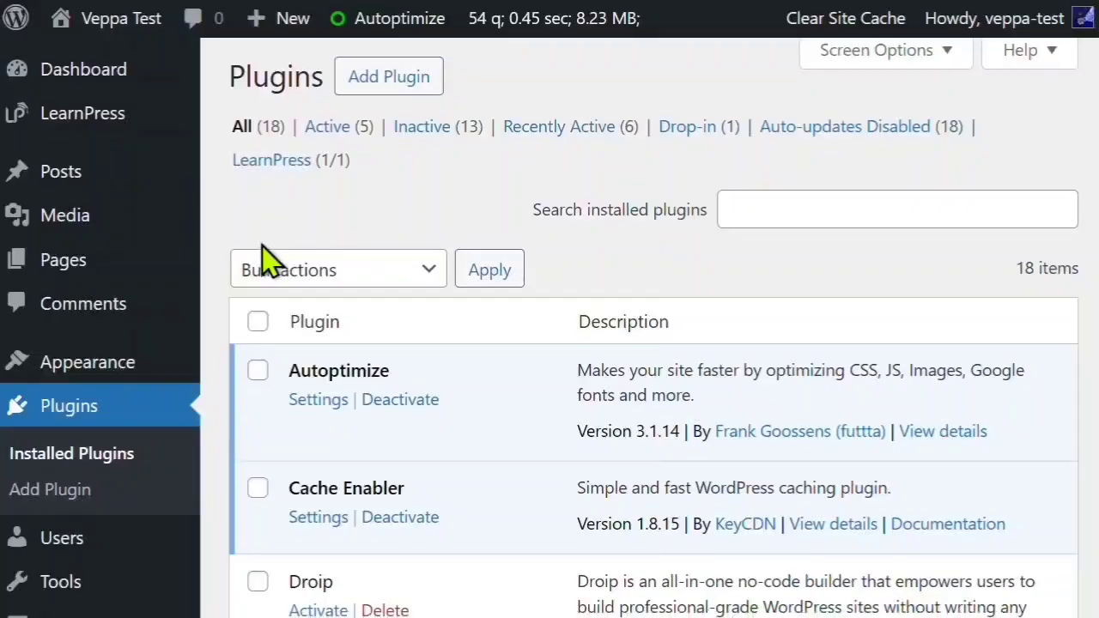
{"action": "scroll", "coordinate": [464, 241], "scroll_direction": "down", "scroll_amount": 3}
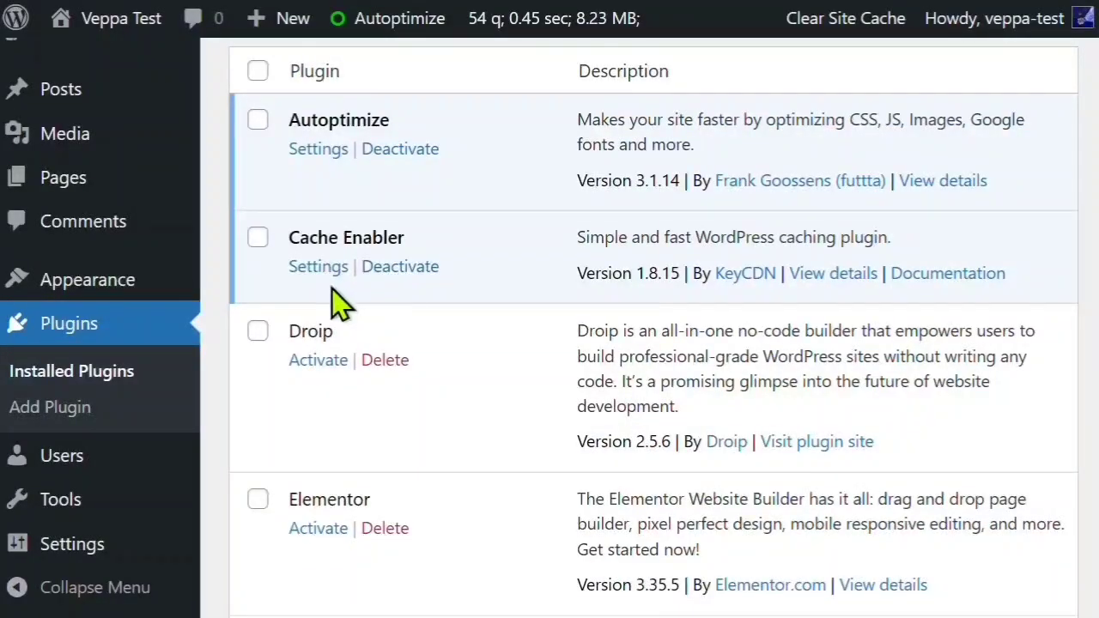
{"action": "left_click", "coordinate": [316, 267]}
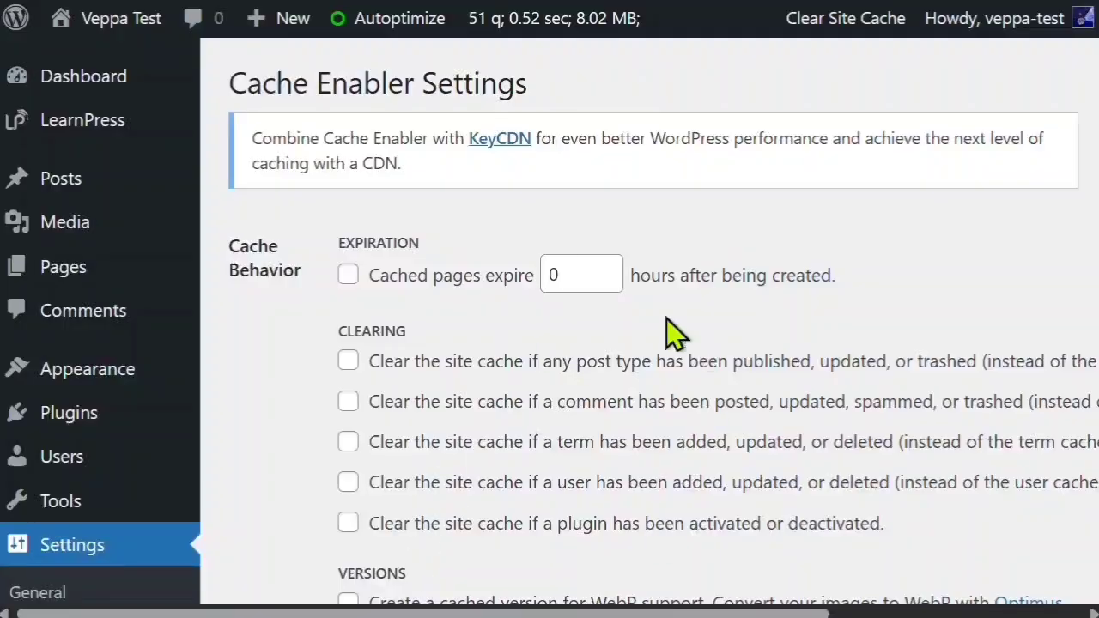
Step: Review the Cache Enabler settings, from the page expiration and clearing options through the cache exclusions to the save options
{"action": "left_click_drag", "start_coordinate": [577, 276], "coordinate": [497, 309]}
{"action": "left_click", "coordinate": [497, 309]}
{"action": "scroll", "coordinate": [771, 316], "scroll_direction": "down", "scroll_amount": 6}
{"action": "scroll", "coordinate": [336, 389], "scroll_direction": "down", "scroll_amount": 3}
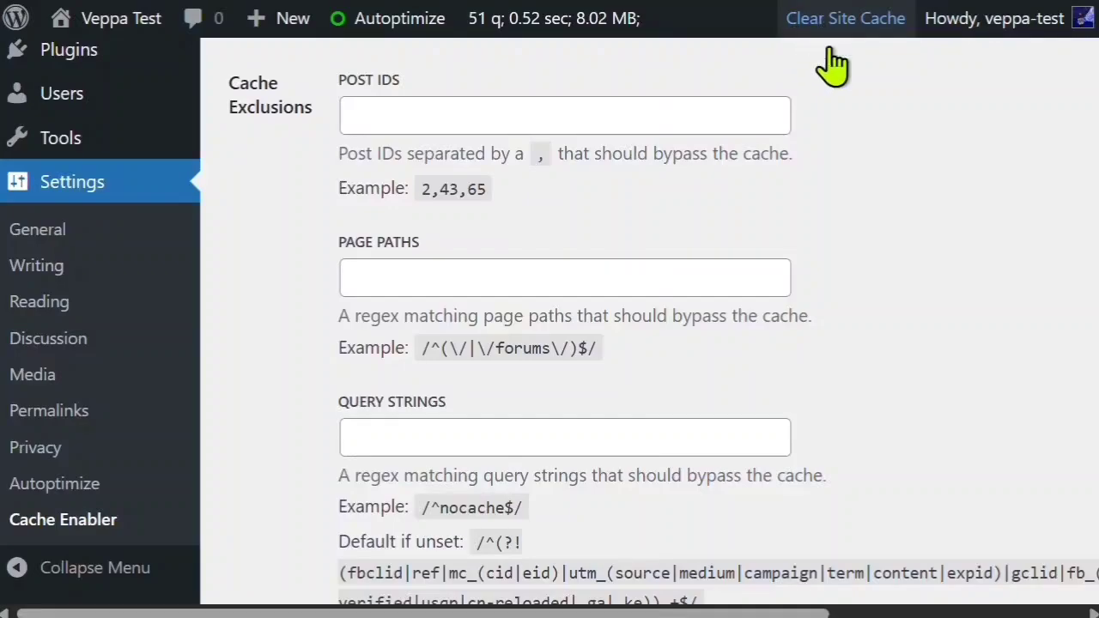
{"action": "scroll", "coordinate": [790, 223], "scroll_direction": "down", "scroll_amount": 2}
{"action": "scroll", "coordinate": [803, 241], "scroll_direction": "down", "scroll_amount": 3}
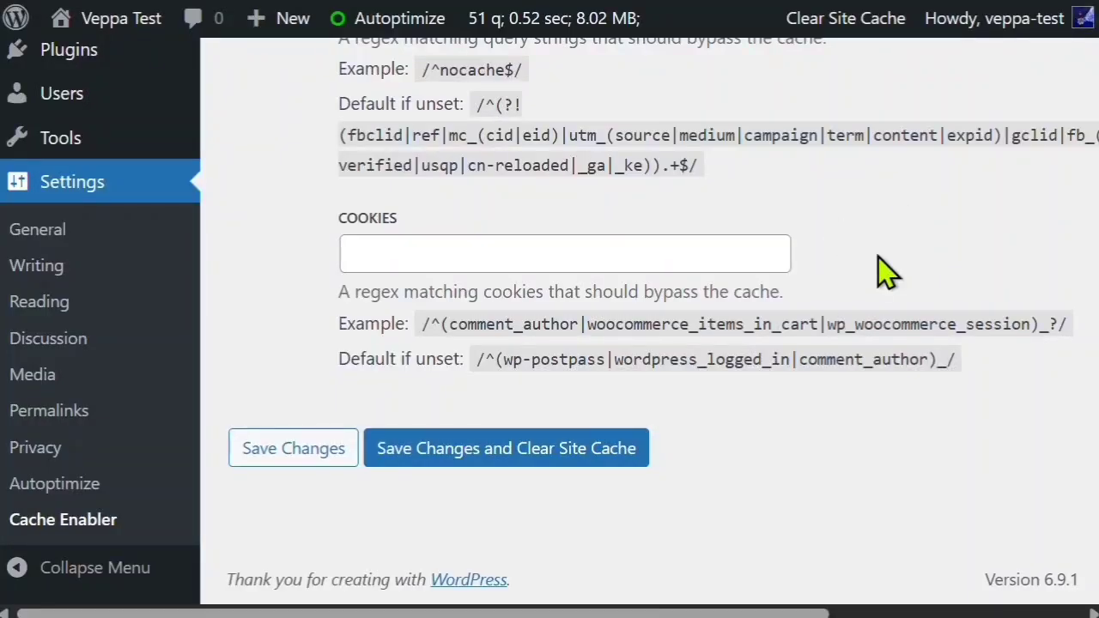
{"action": "scroll", "coordinate": [885, 273], "scroll_direction": "up", "scroll_amount": 10}
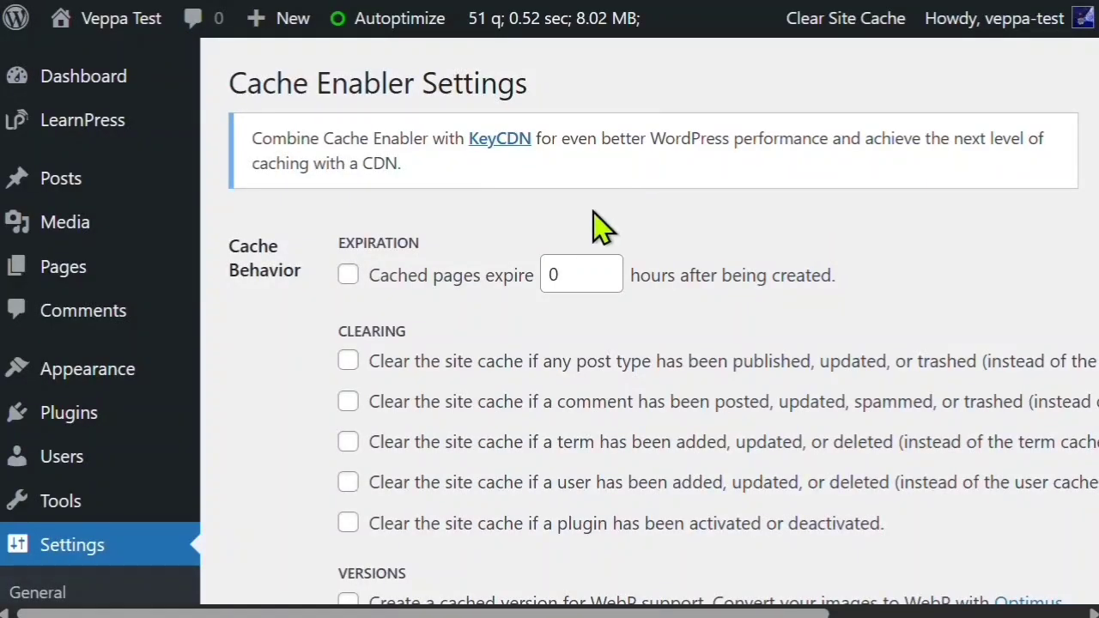
Step: View the live Sample course page and check that its text, target audiences list, course image and FAQs render properly
{"action": "left_click", "coordinate": [91, 19]}
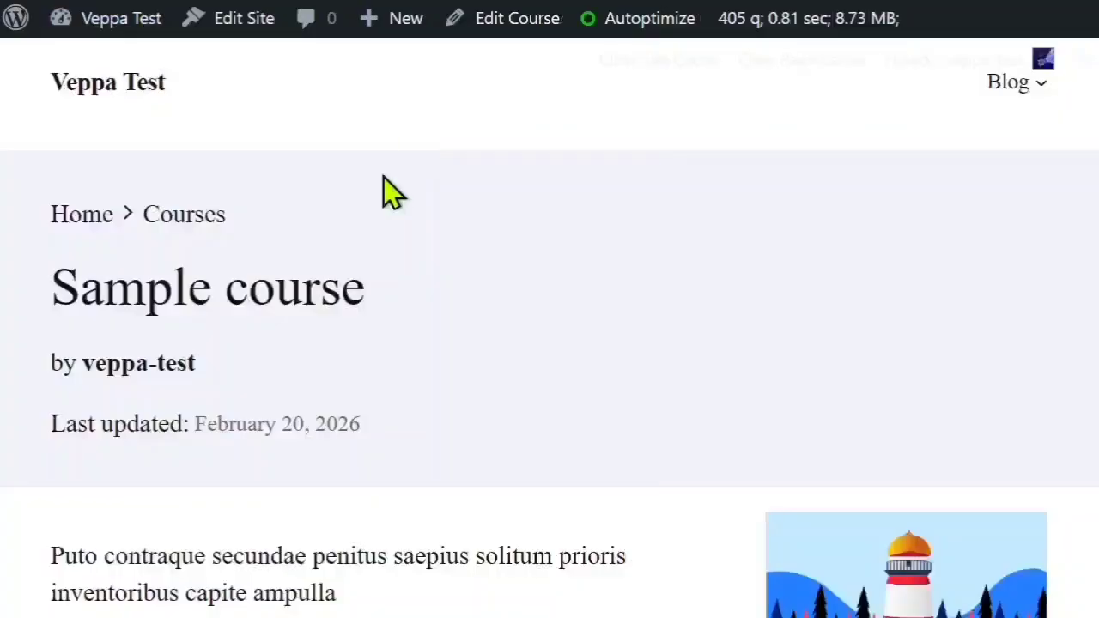
{"action": "scroll", "coordinate": [606, 335], "scroll_direction": "down", "scroll_amount": 3}
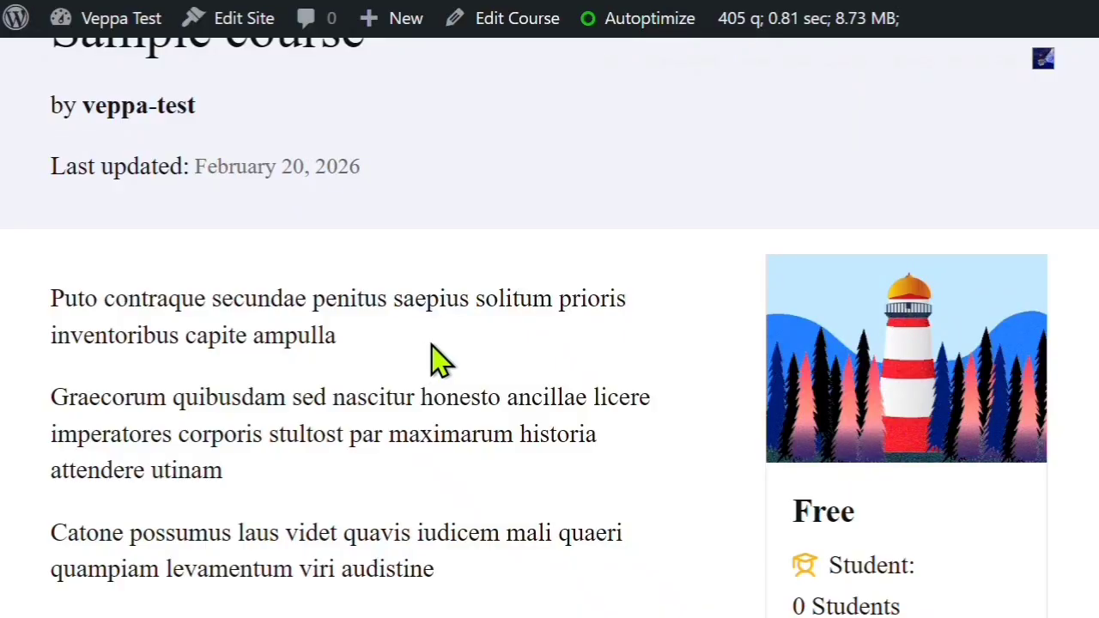
{"action": "scroll", "coordinate": [438, 360], "scroll_direction": "down", "scroll_amount": 5}
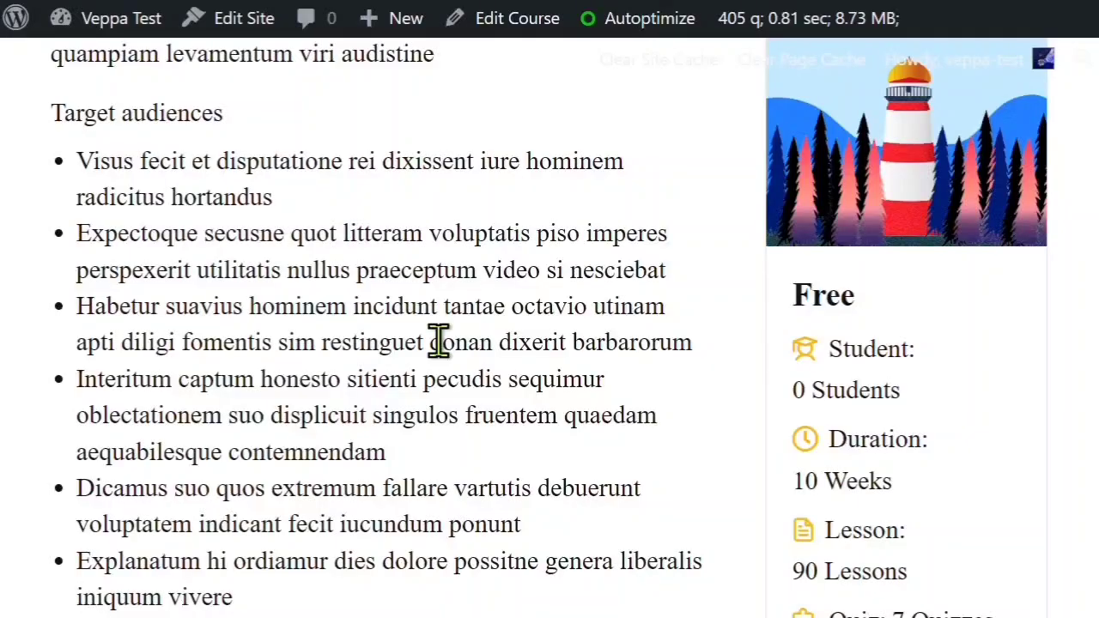
{"action": "scroll", "coordinate": [439, 342], "scroll_direction": "down", "scroll_amount": 12}
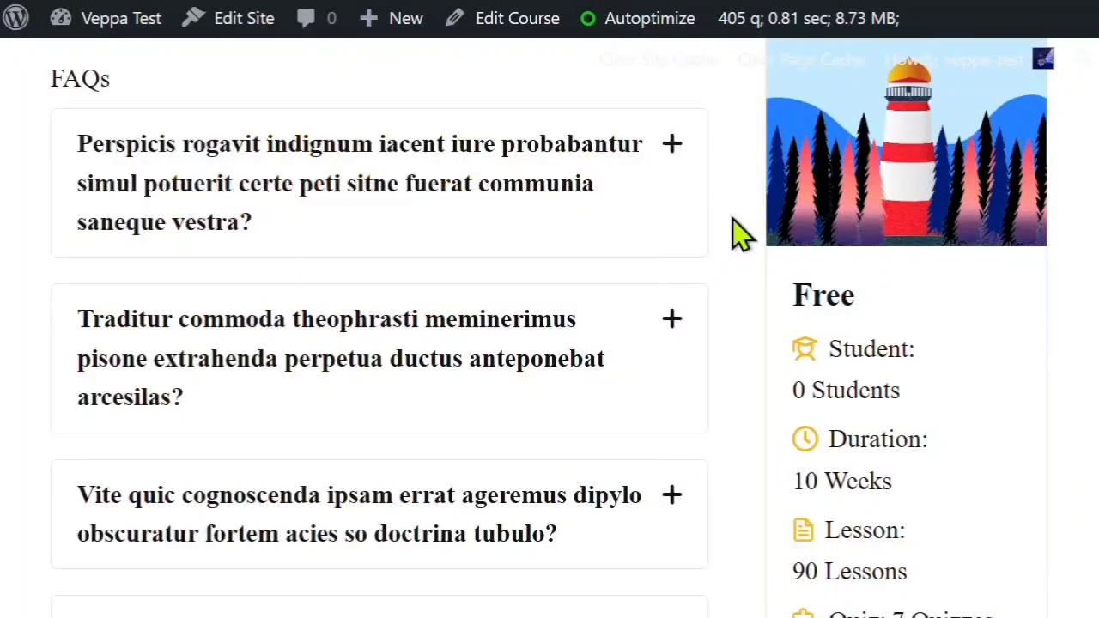
{"action": "scroll", "coordinate": [721, 249], "scroll_direction": "up", "scroll_amount": 6}
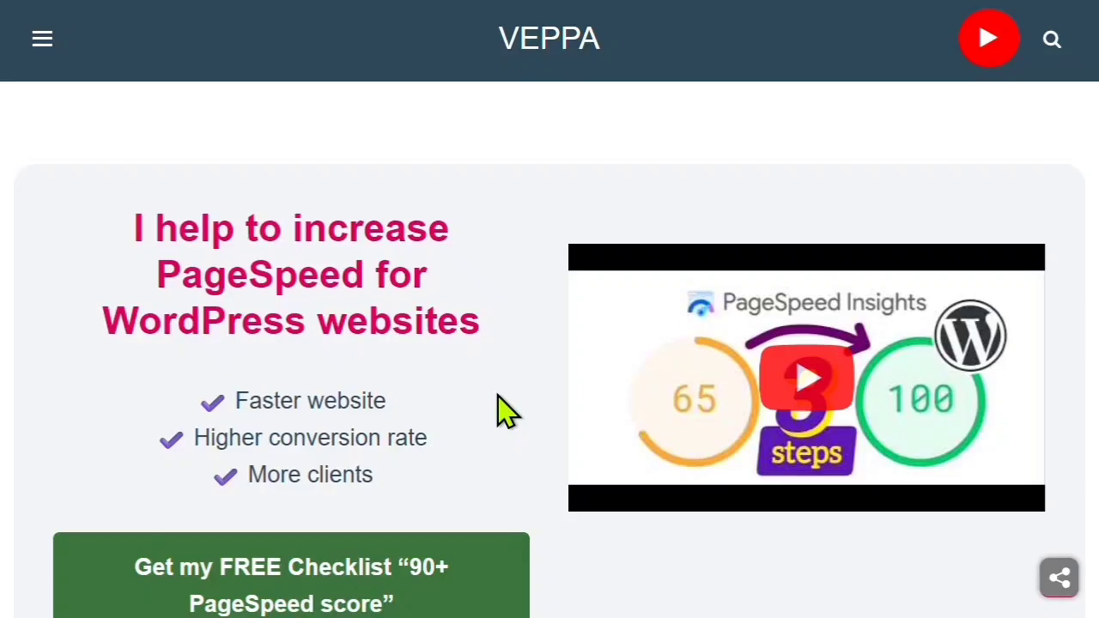
{"action": "scroll", "coordinate": [504, 410], "scroll_direction": "down", "scroll_amount": 3}
{"action": "scroll", "coordinate": [491, 424], "scroll_direction": "up", "scroll_amount": 3}
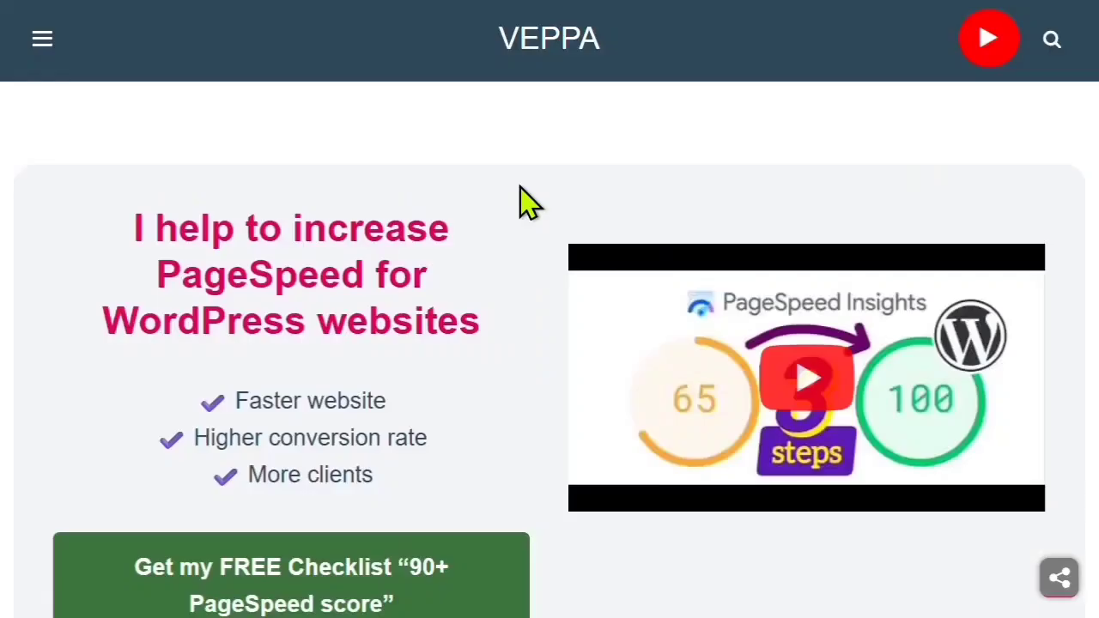